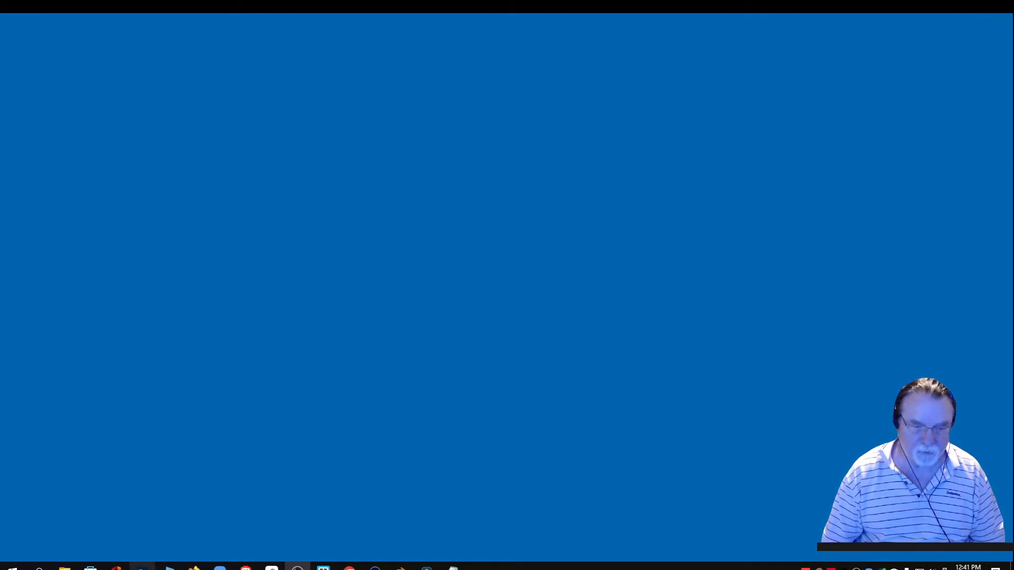
# In File Explorer, open the Data Drive (D:) and go into its Music folder.
pyautogui.press('super+e')
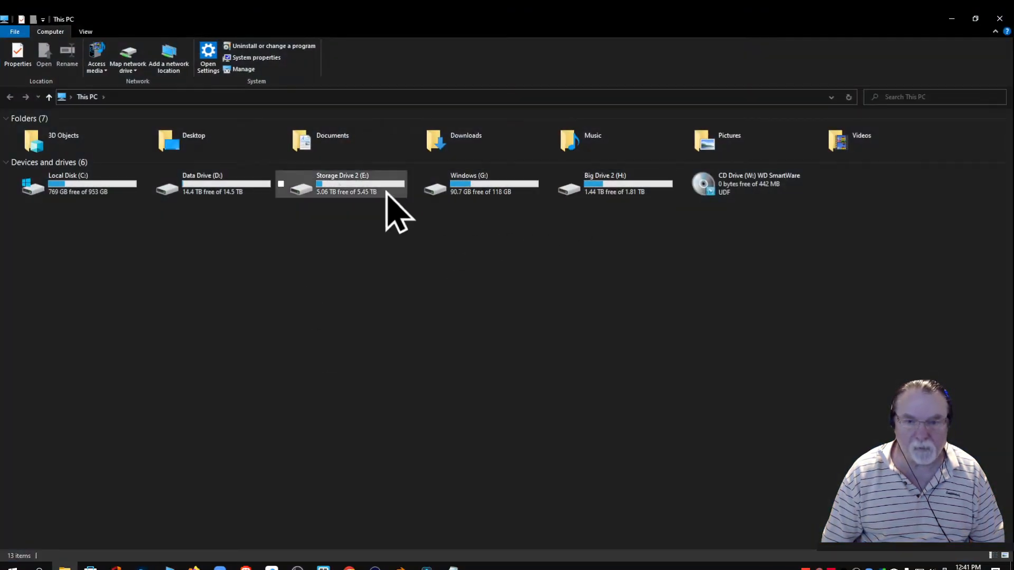
pyautogui.click(207, 189)
pyautogui.doubleClick(207, 188)
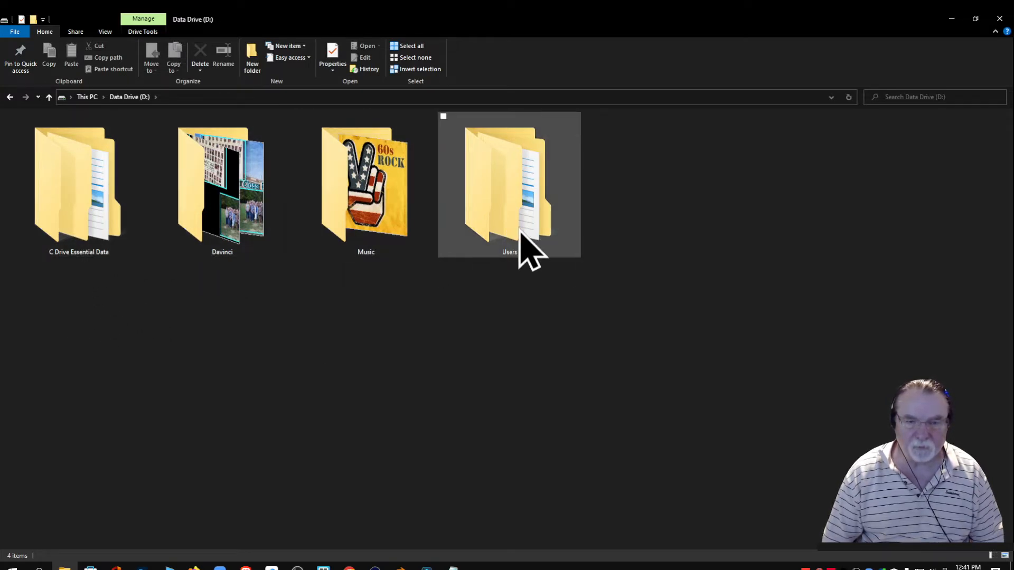
pyautogui.moveTo(520, 230)
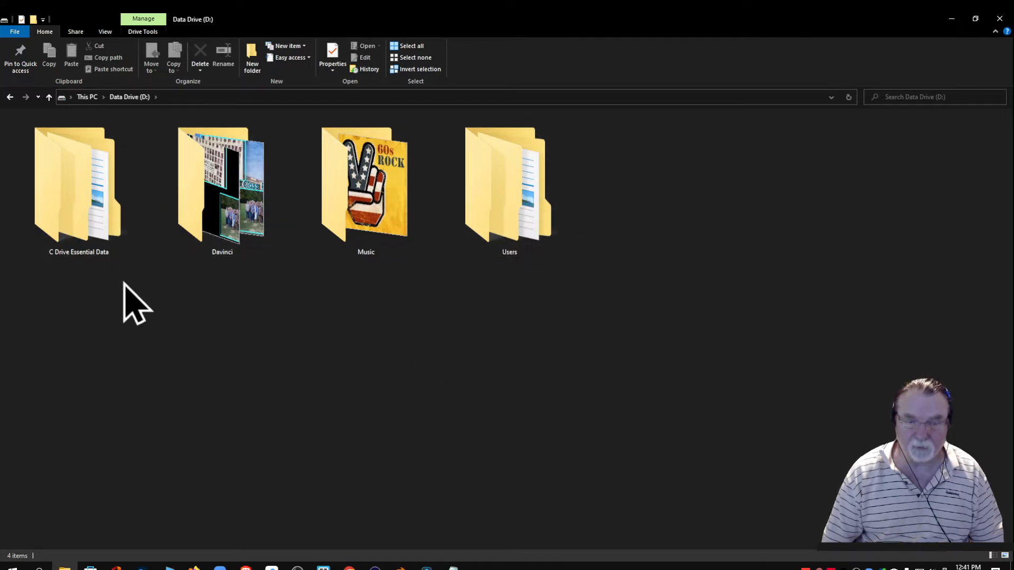
pyautogui.doubleClick(336, 210)
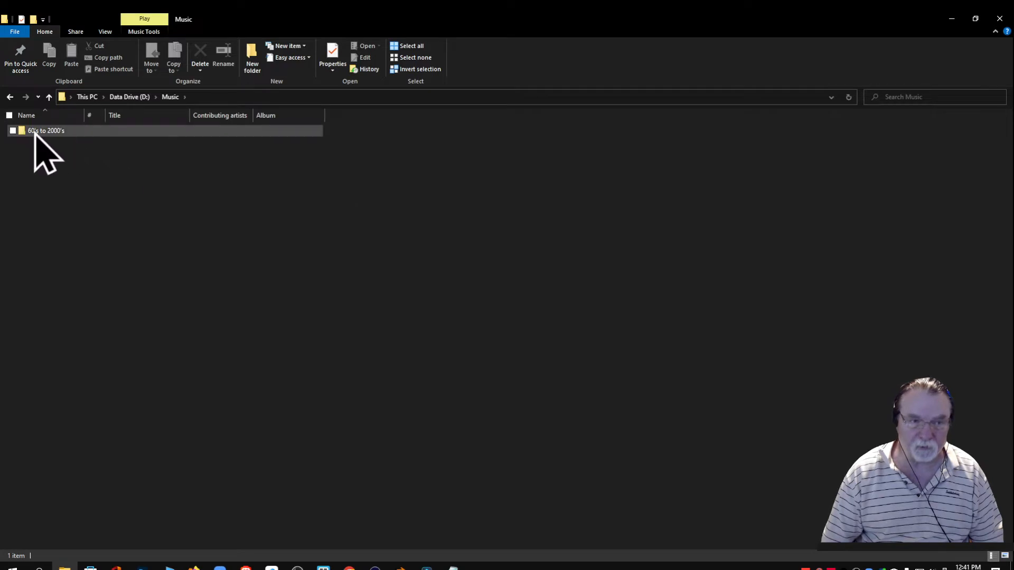
# Display the Music folder's contents as extra large icons and look inside the 60's to 2000's folder.
pyautogui.click(105, 31)
pyautogui.click(126, 47)
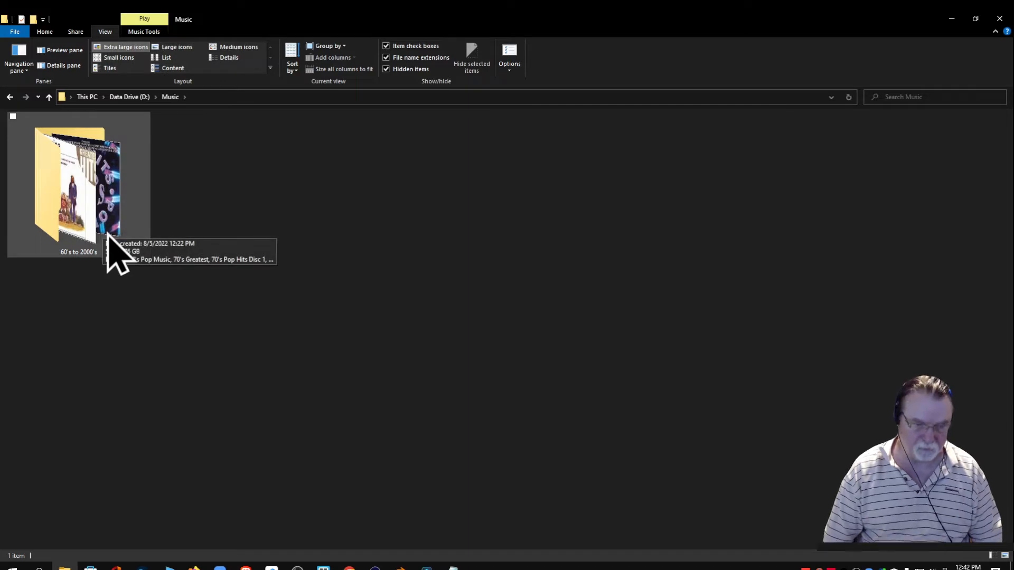
pyautogui.doubleClick(95, 219)
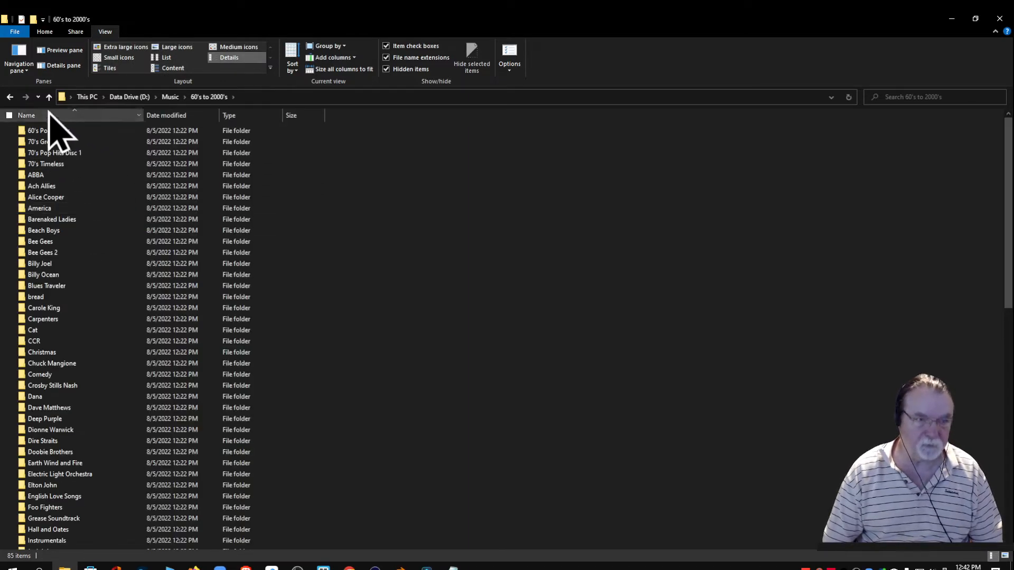
pyautogui.click(11, 97)
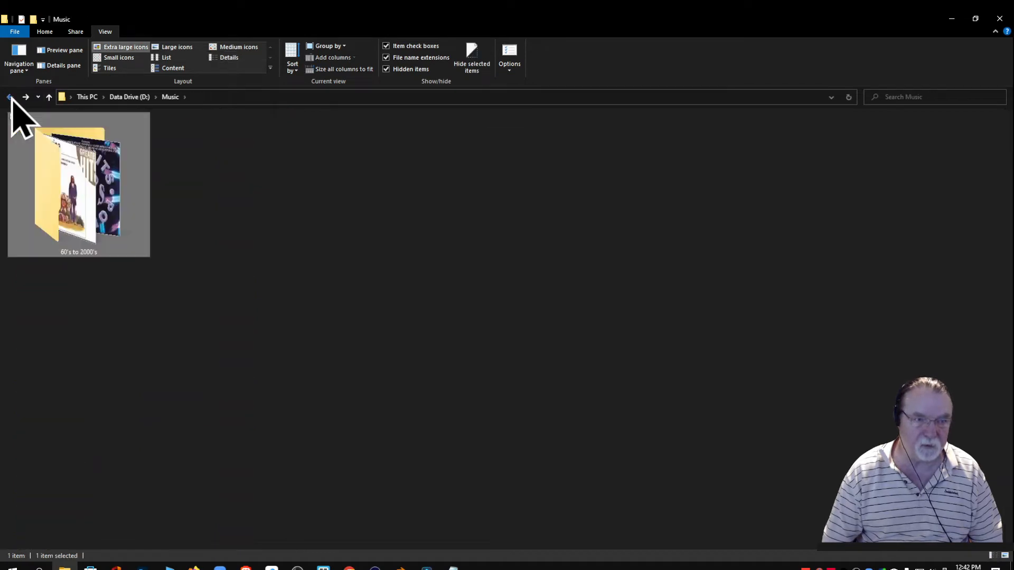
pyautogui.click(11, 98)
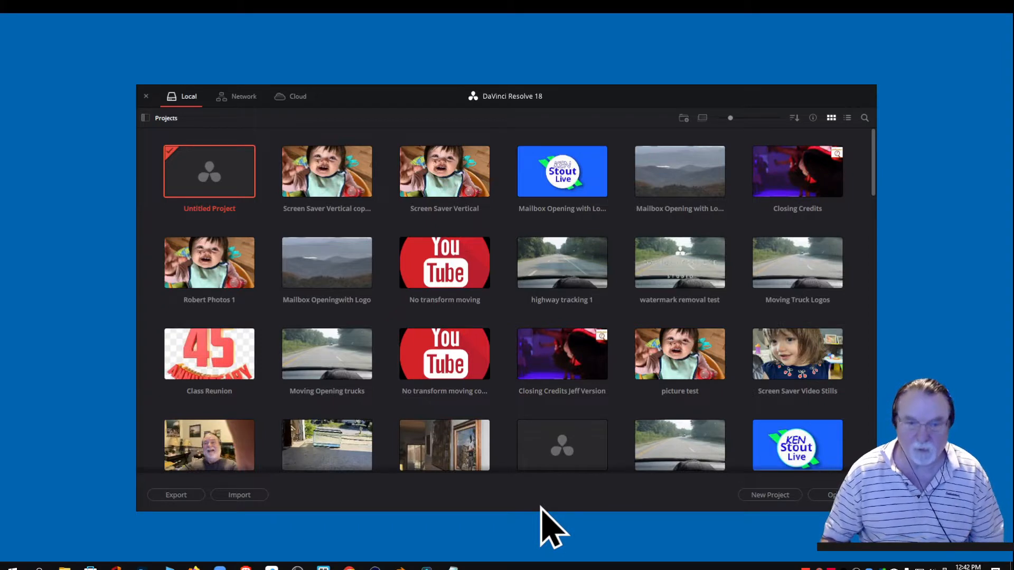
# Switch to DaVinci Resolve, open the Screen Saver Vertical copy August project and browse its media pool clips.
pyautogui.doubleClick(332, 185)
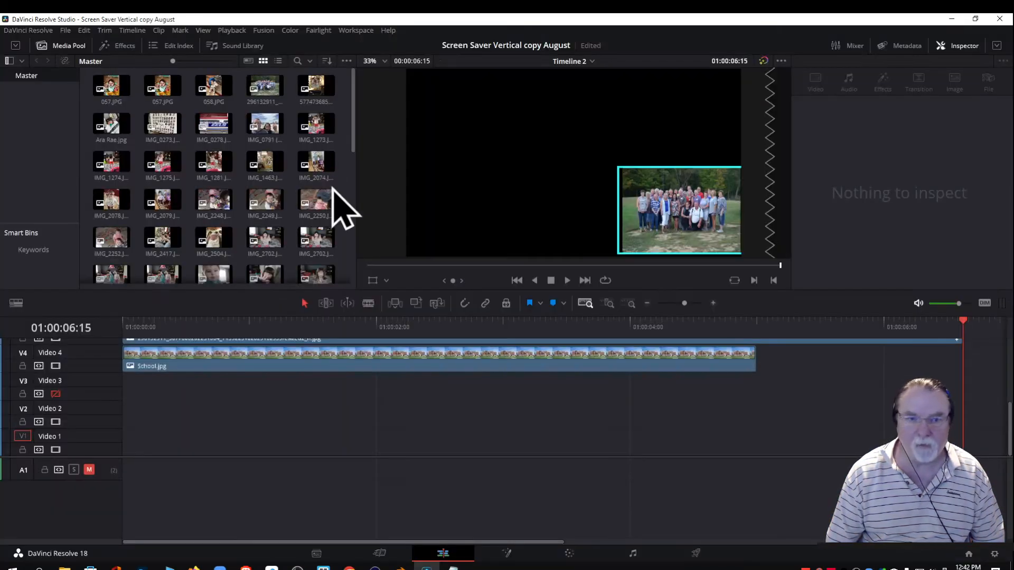
pyautogui.moveTo(355, 154); pyautogui.dragTo(354, 90)
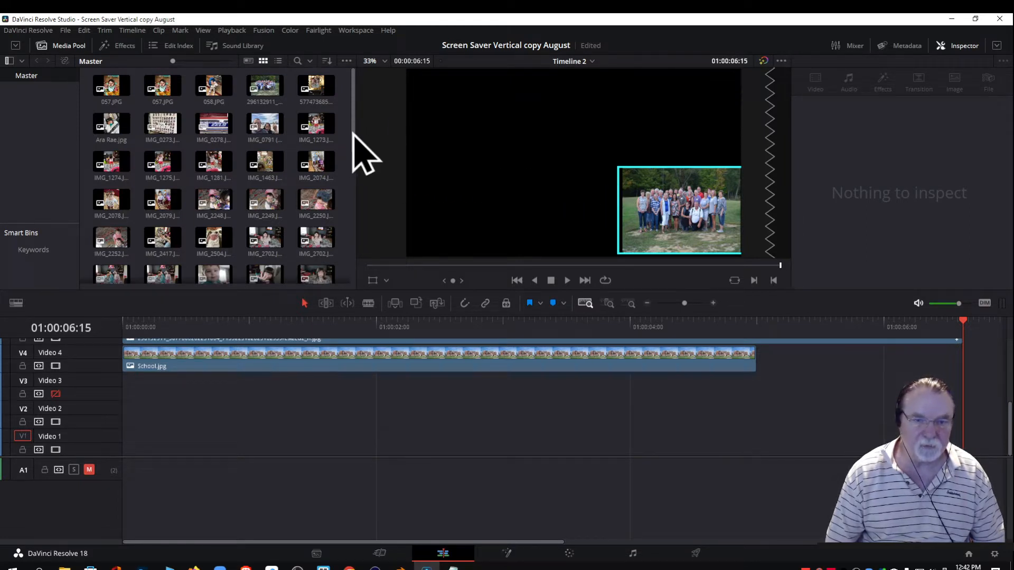
pyautogui.moveTo(353, 136); pyautogui.dragTo(356, 181)
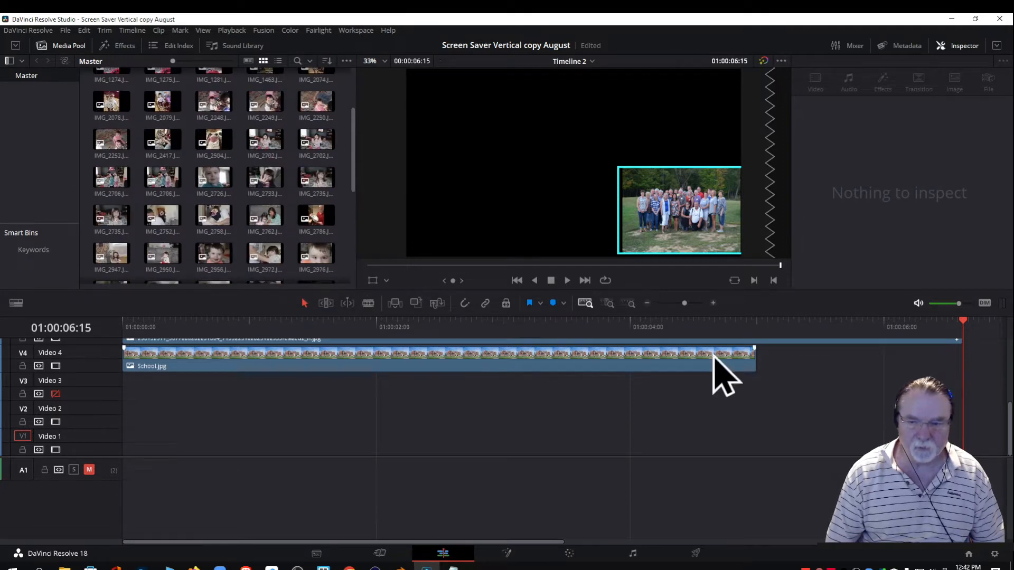
# Open the Screen Saver Vertical project in place of the current one.
pyautogui.click(65, 31)
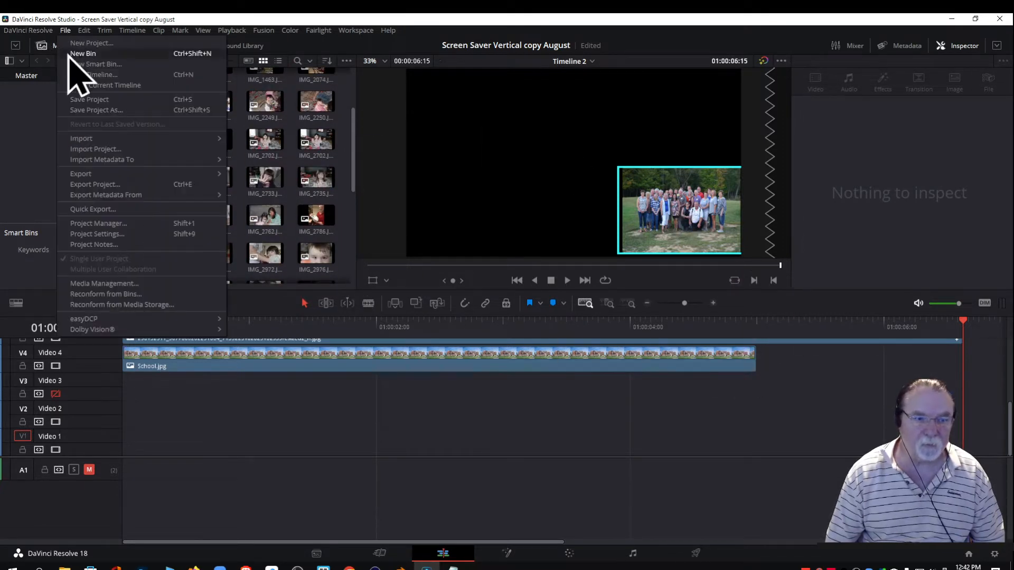
pyautogui.click(110, 226)
pyautogui.doubleClick(323, 180)
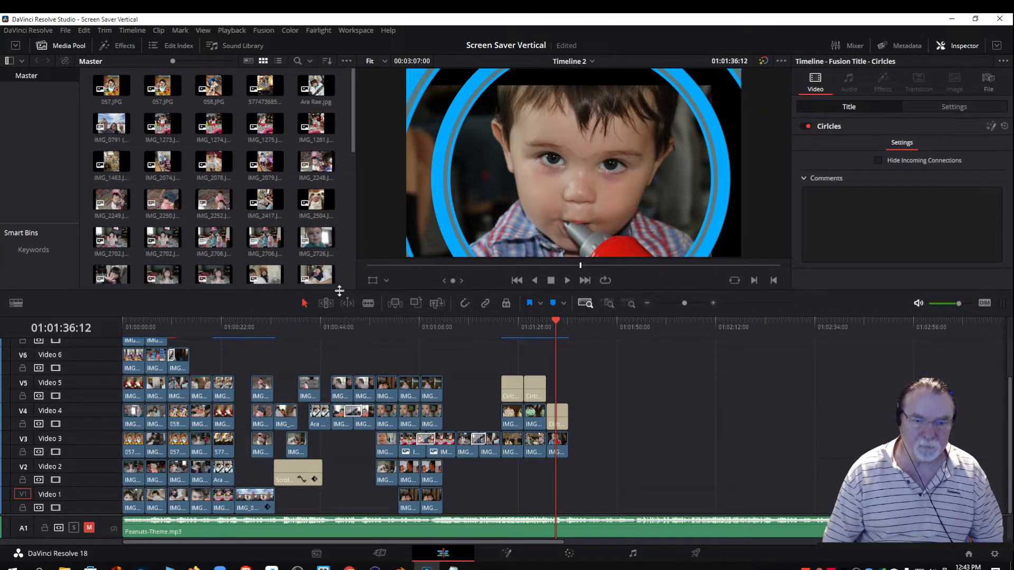
# Enlarge the media pool area and look through all the source clips of the Screen Saver Vertical project.
pyautogui.moveTo(339, 290); pyautogui.dragTo(325, 454)
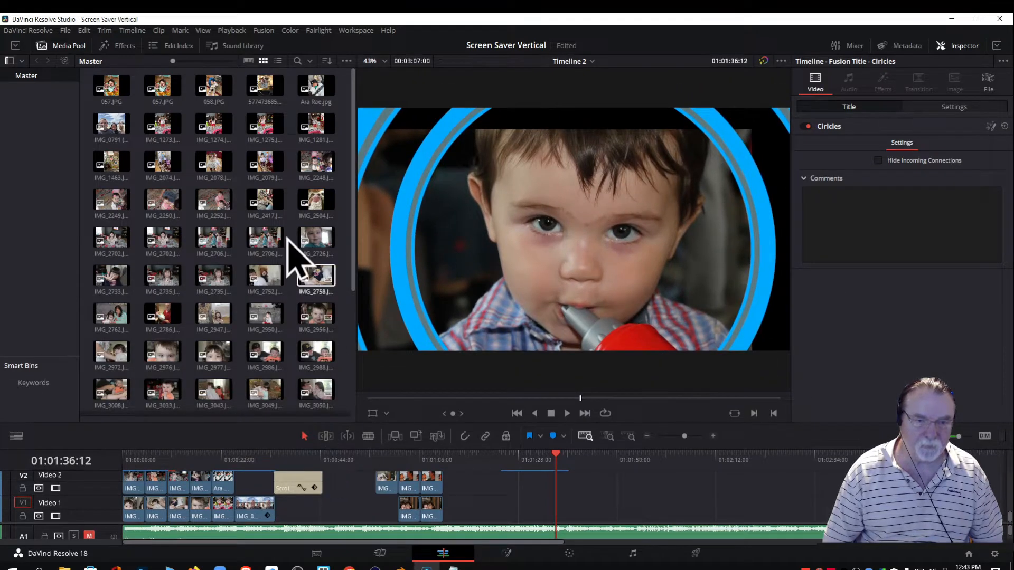
pyautogui.moveTo(354, 201); pyautogui.dragTo(367, 170)
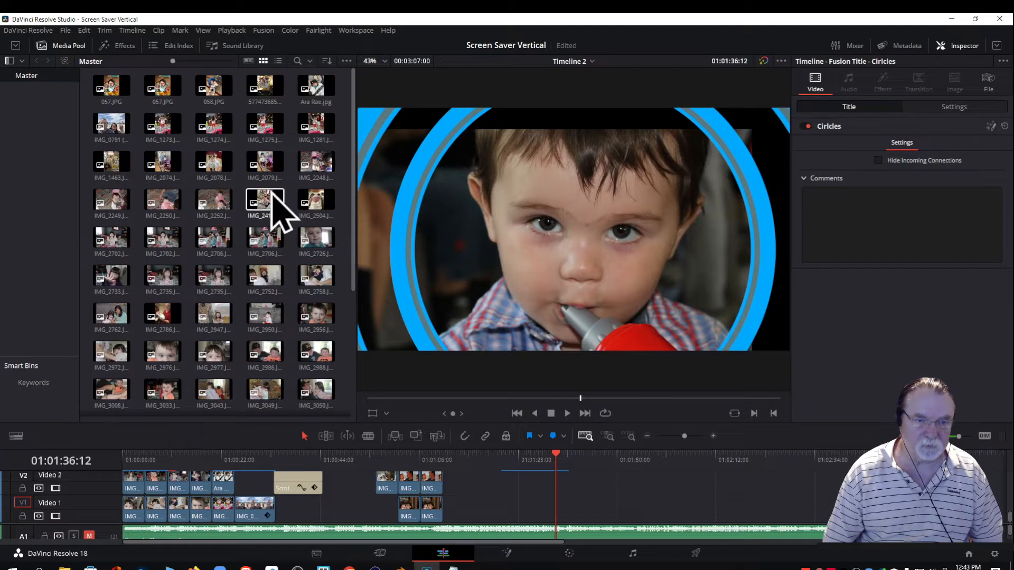
pyautogui.moveTo(355, 192); pyautogui.dragTo(341, 358)
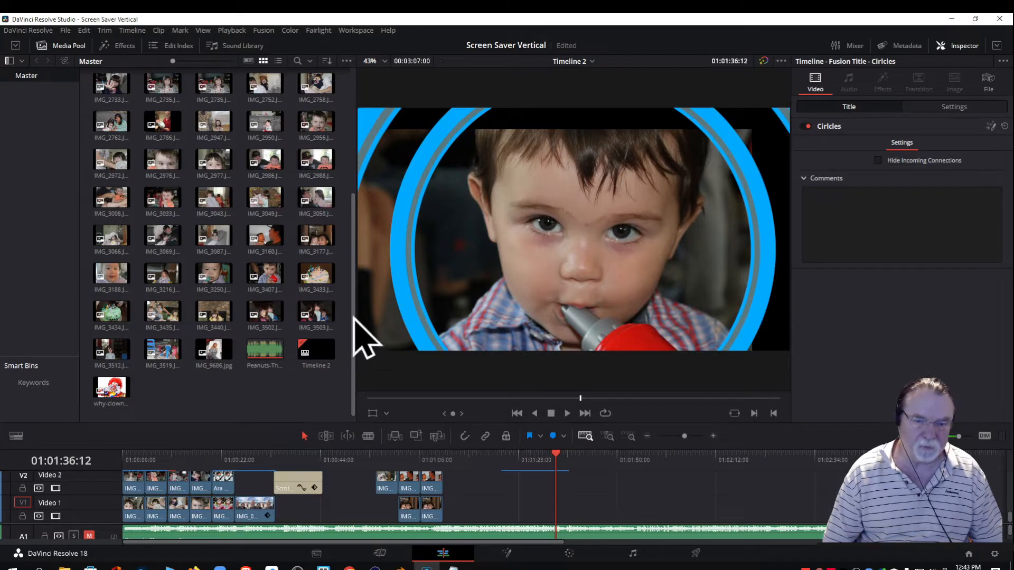
pyautogui.moveTo(353, 317); pyautogui.dragTo(354, 141)
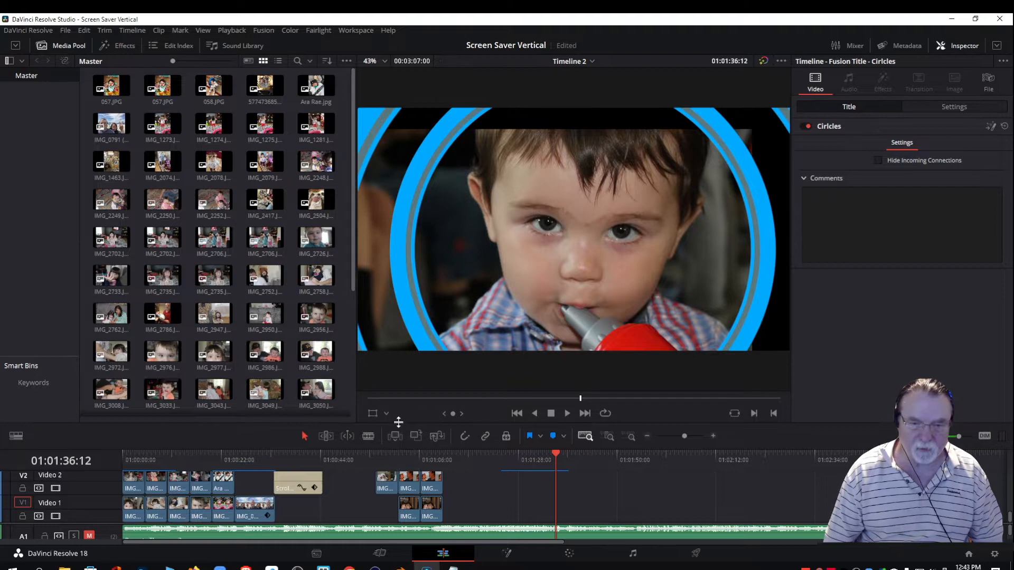
# Enlarge the timeline area to examine all eight video tracks and the audio track, and return the playhead to 01:00:00:00.
pyautogui.moveTo(401, 413); pyautogui.dragTo(434, 176)
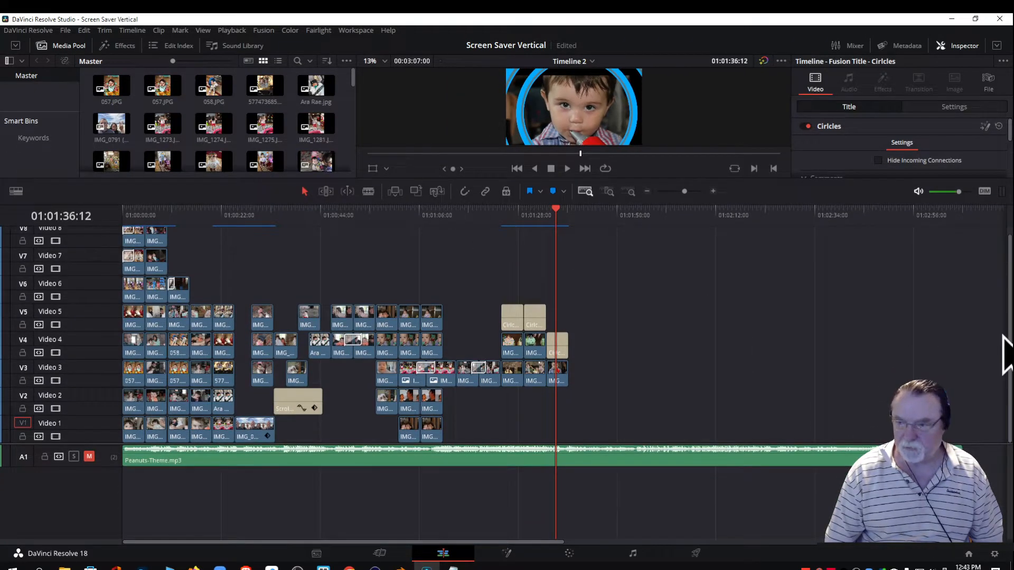
pyautogui.scroll(1, 1009, 280)
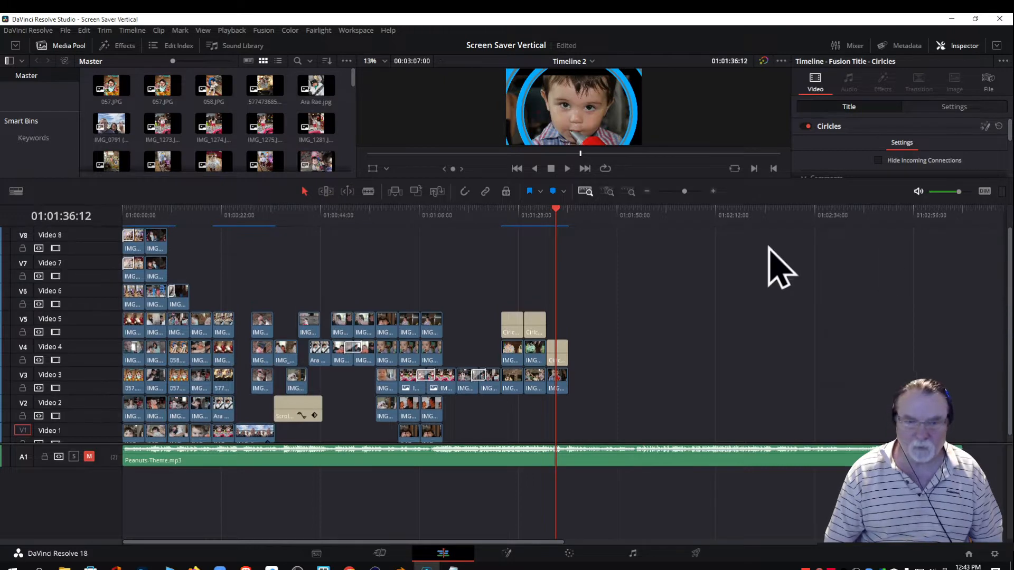
pyautogui.moveTo(559, 217); pyautogui.dragTo(140, 221)
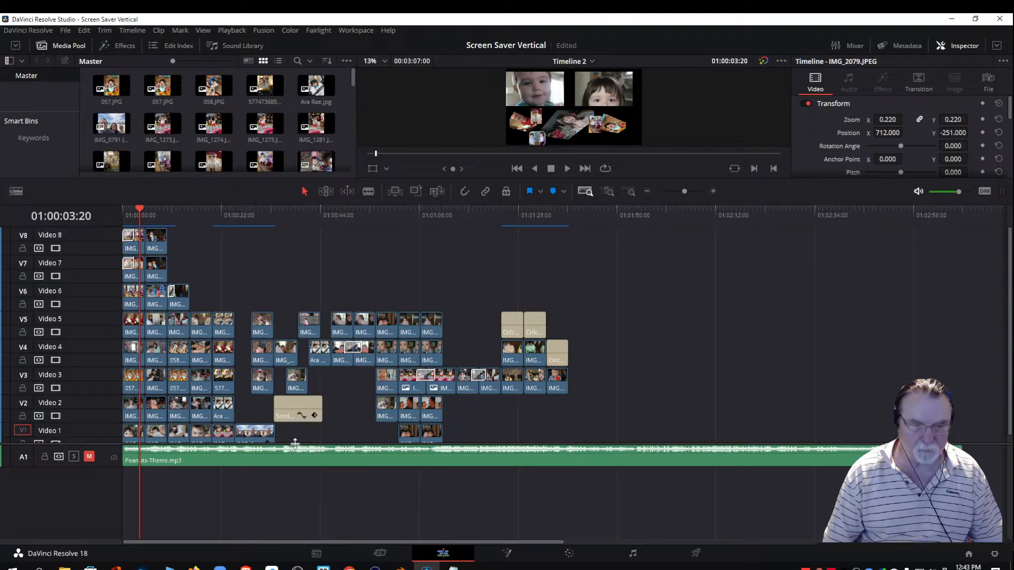
pyautogui.moveTo(295, 447); pyautogui.dragTo(285, 510)
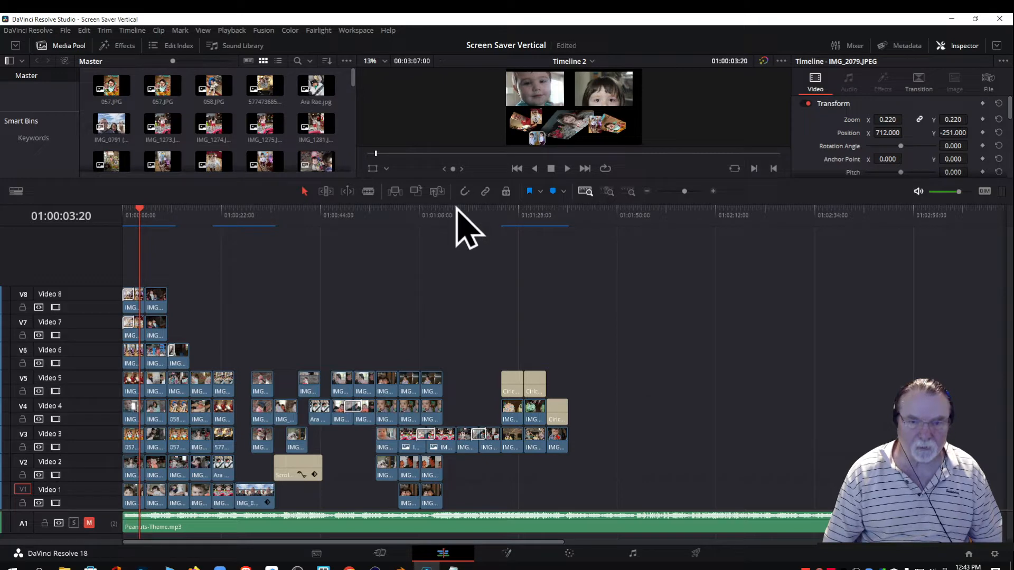
pyautogui.moveTo(454, 204); pyautogui.dragTo(460, 267)
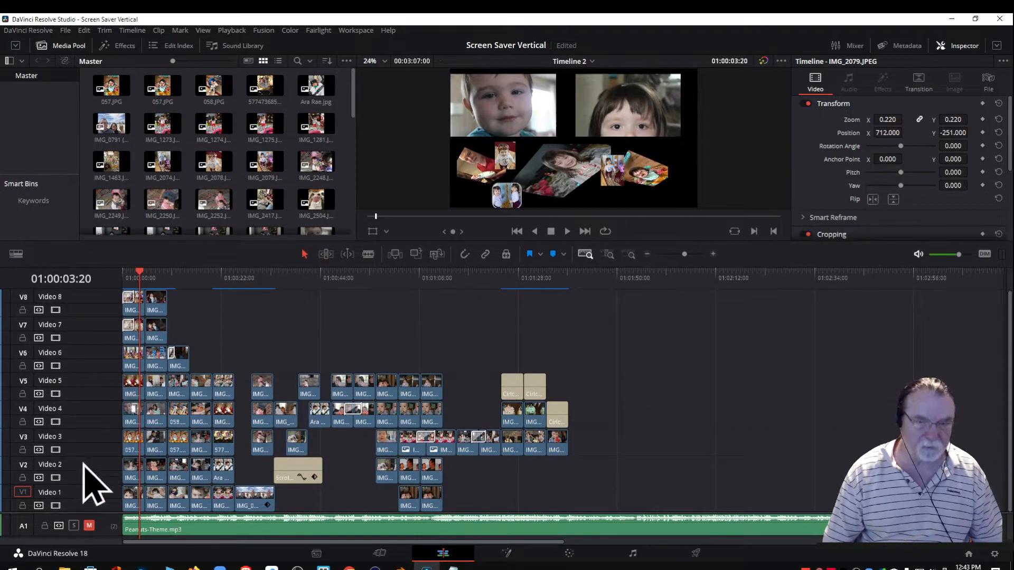
pyautogui.moveTo(141, 274); pyautogui.dragTo(119, 300)
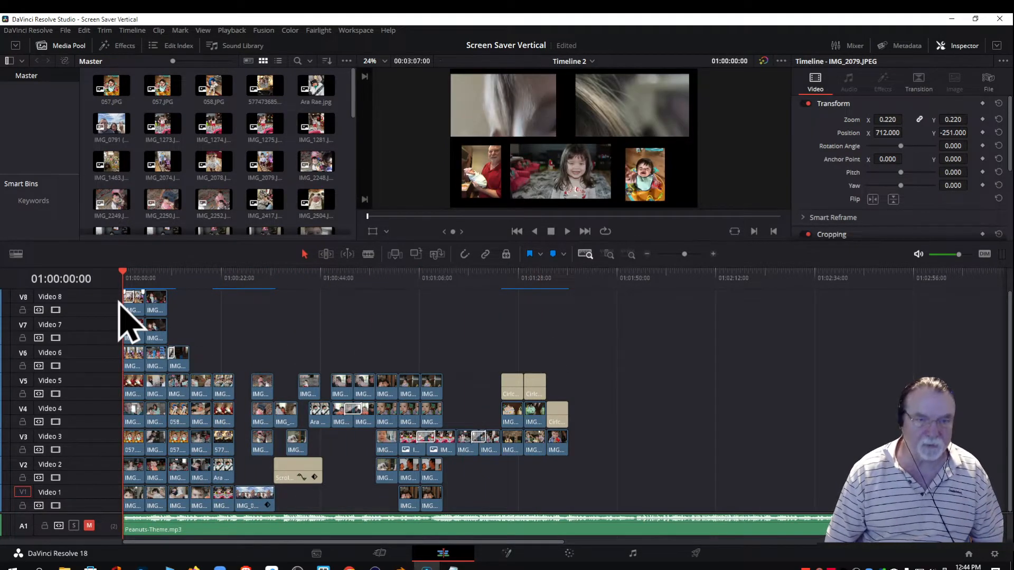
# Open the Closing Credits Jeff Version project and move the playhead near the timeline's start, at 01:00:00:07.
pyautogui.click(66, 30)
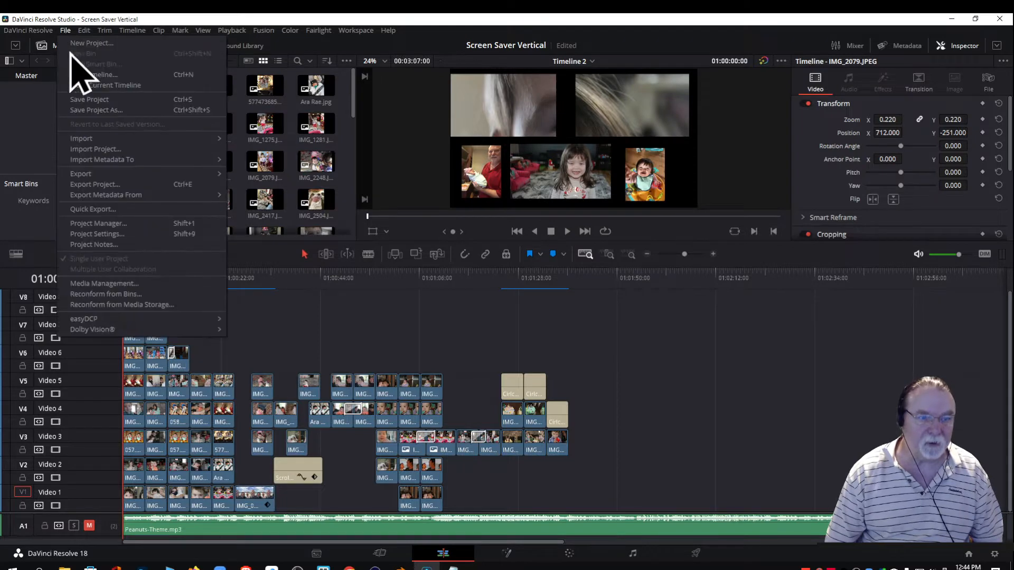
pyautogui.click(109, 224)
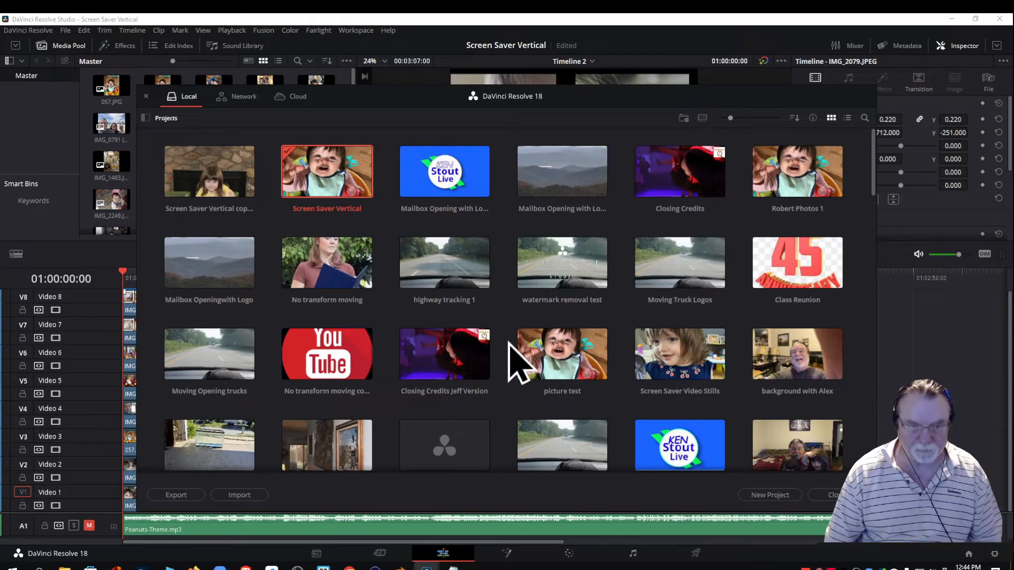
pyautogui.doubleClick(459, 361)
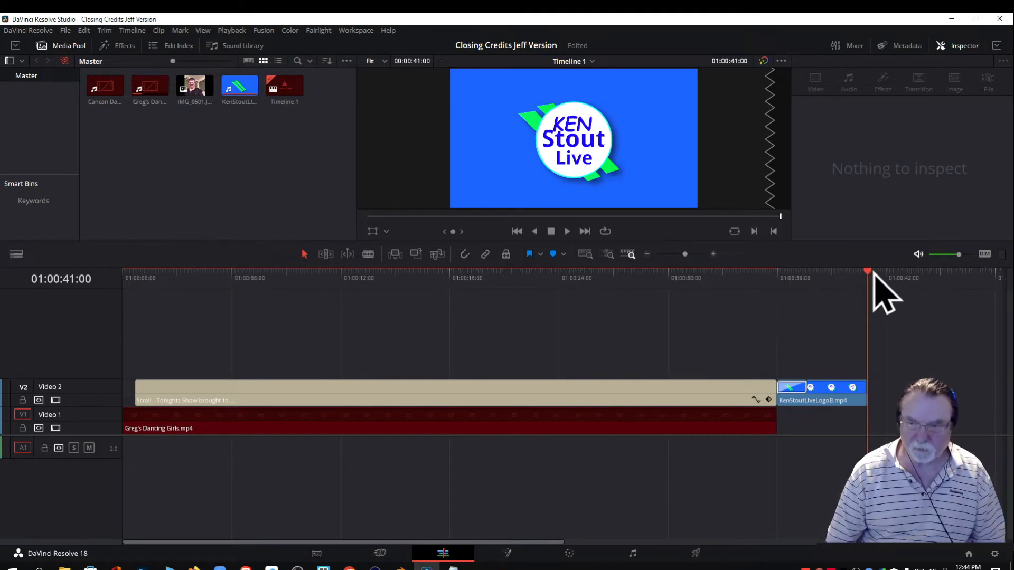
pyautogui.moveTo(866, 272); pyautogui.dragTo(127, 294)
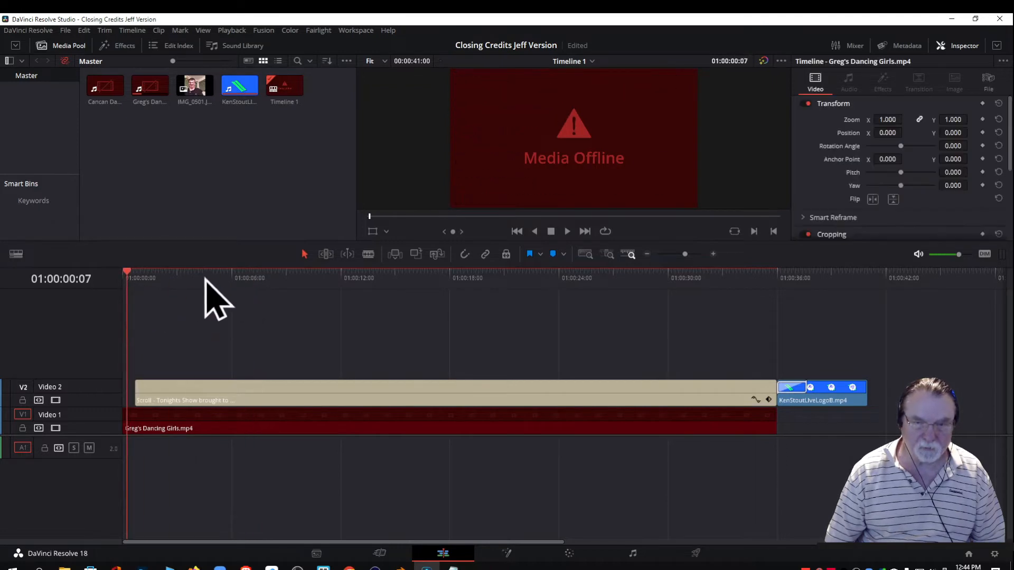
# Try to open the file location of the offline Cancan Dancers.mp4 clip from the media pool.
pyautogui.rightClick(107, 90)
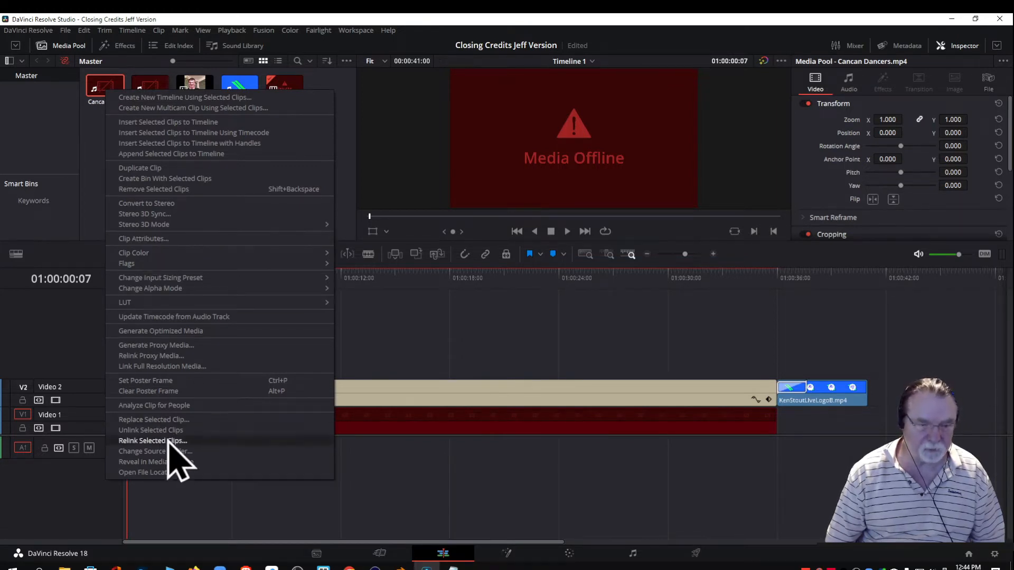
pyautogui.click(136, 473)
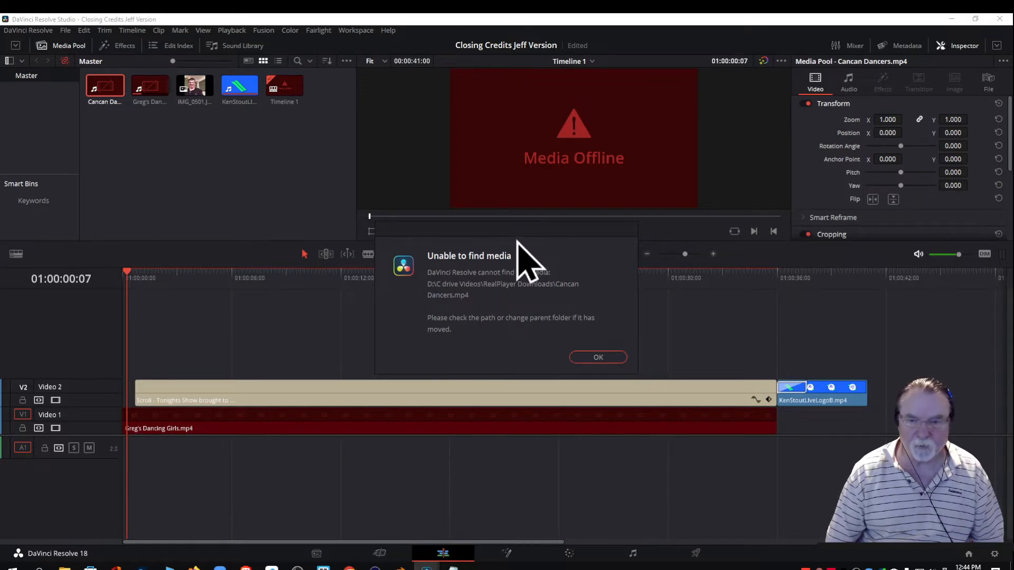
pyautogui.moveTo(522, 249); pyautogui.dragTo(815, 305)
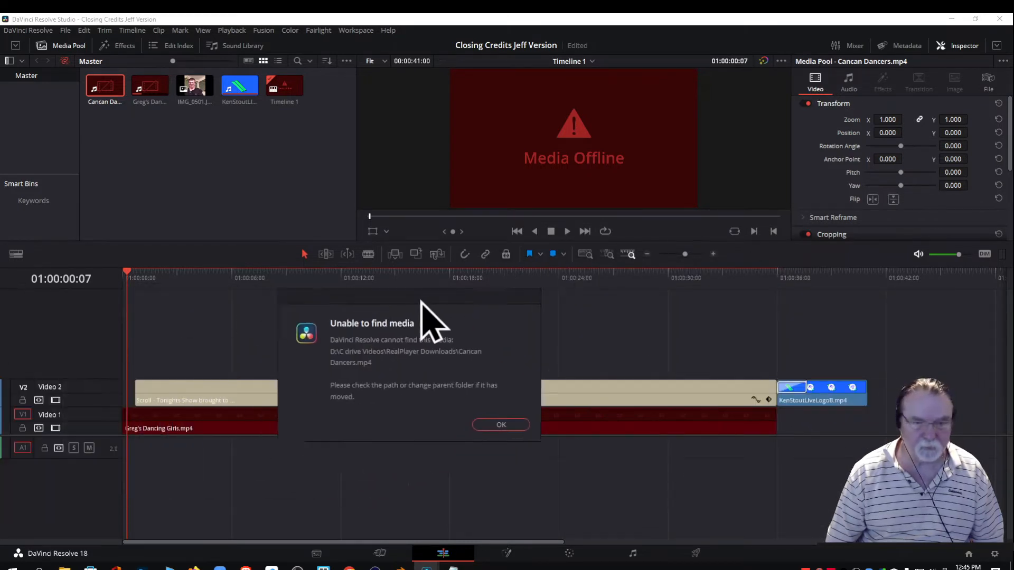
pyautogui.click(513, 369)
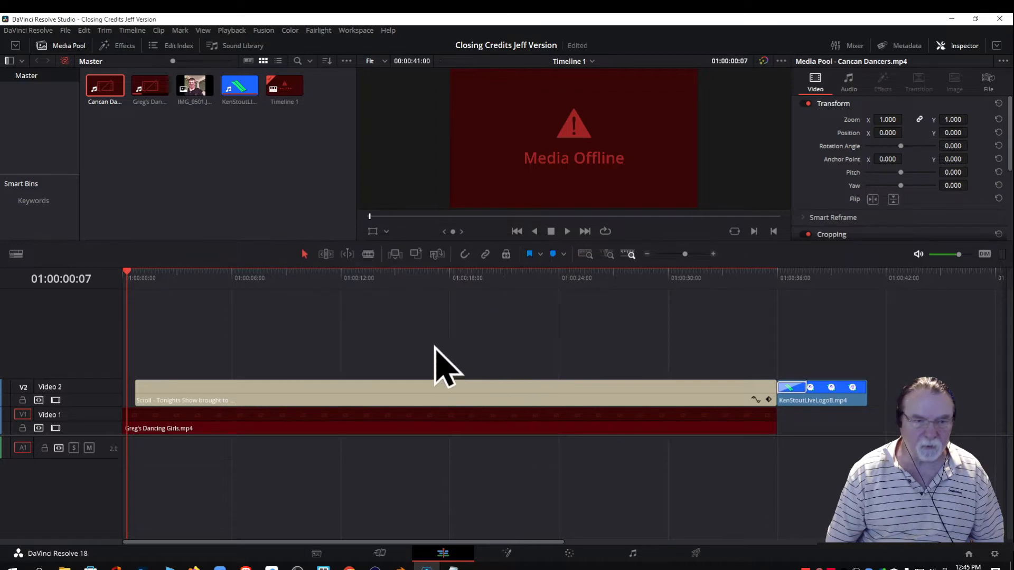
# Change the source folder of the offline Cancan Dancers.mp4 clip to E:\C drive Videos\RealPlayer Downloads.
pyautogui.rightClick(104, 91)
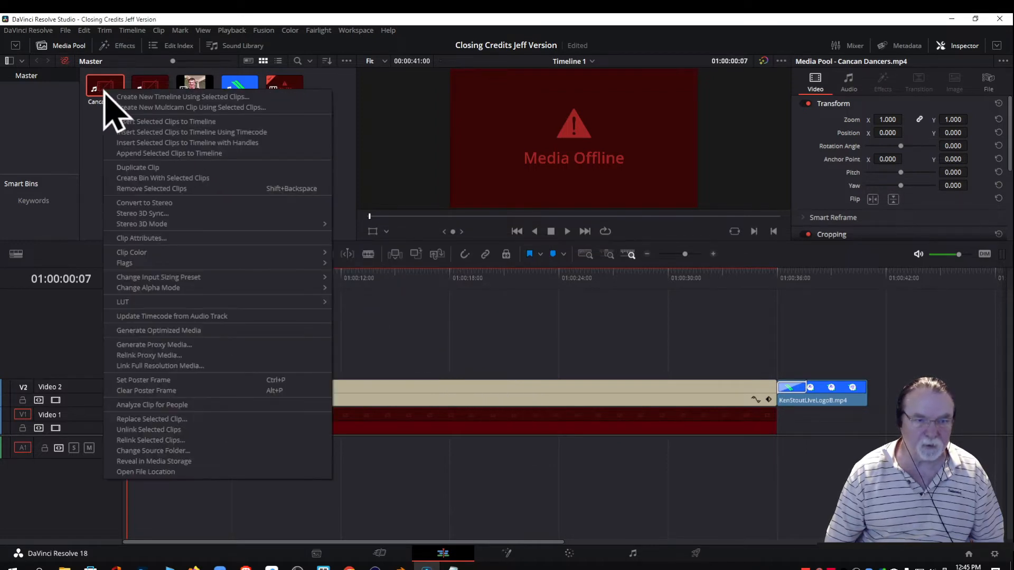
pyautogui.click(149, 452)
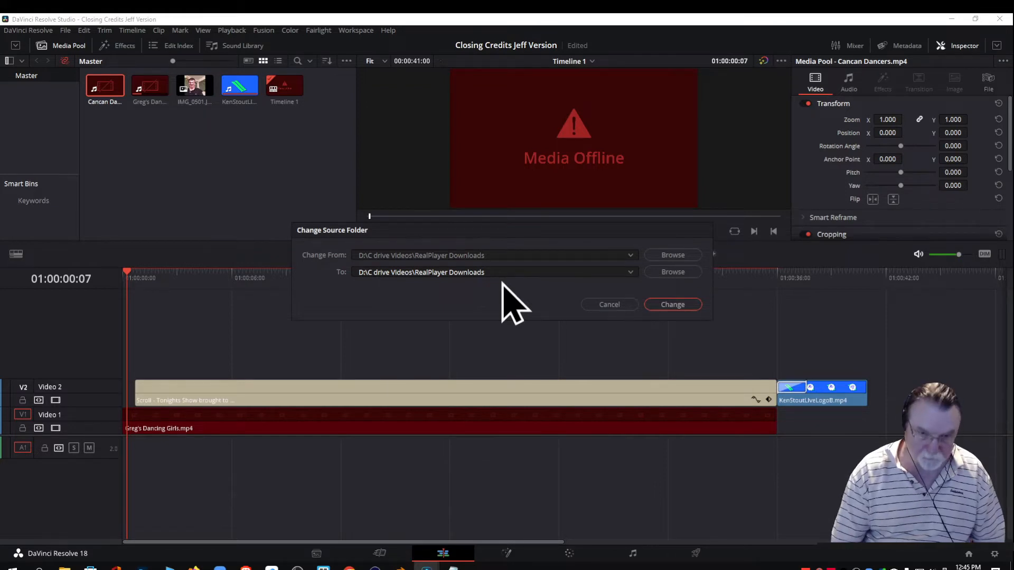
pyautogui.press('Delete')
pyautogui.press('Delete')
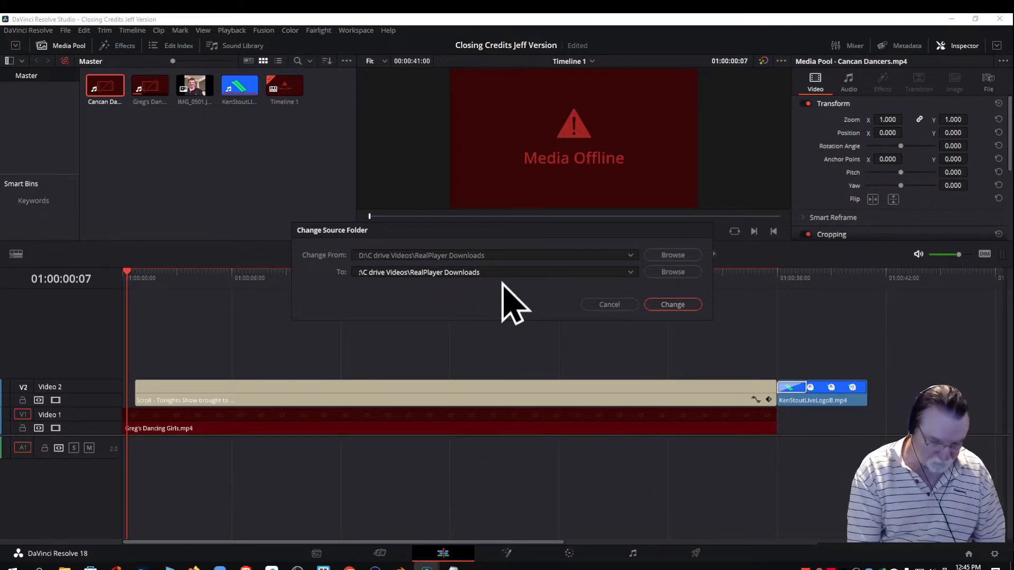
pyautogui.write('E')
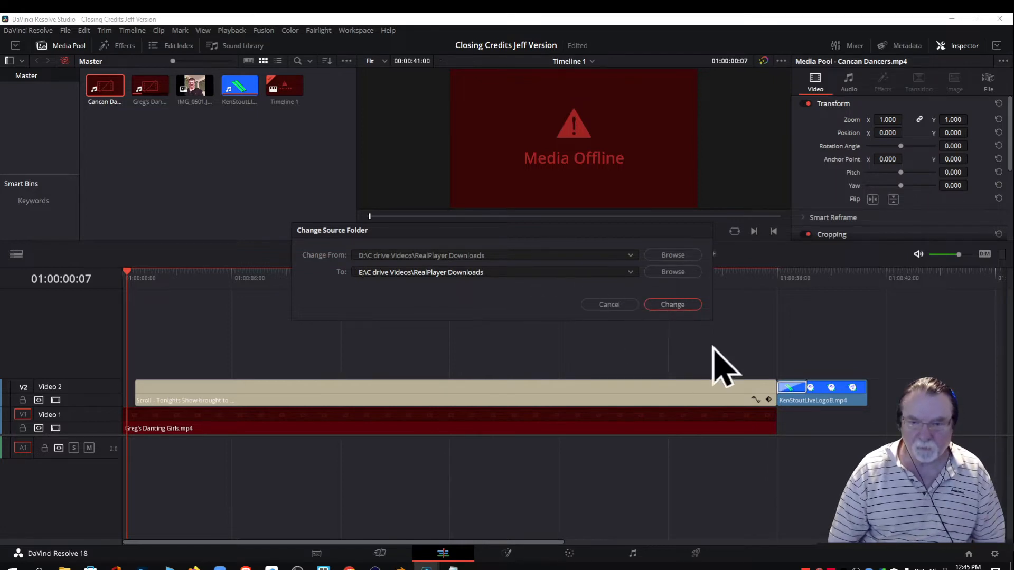
pyautogui.click(674, 306)
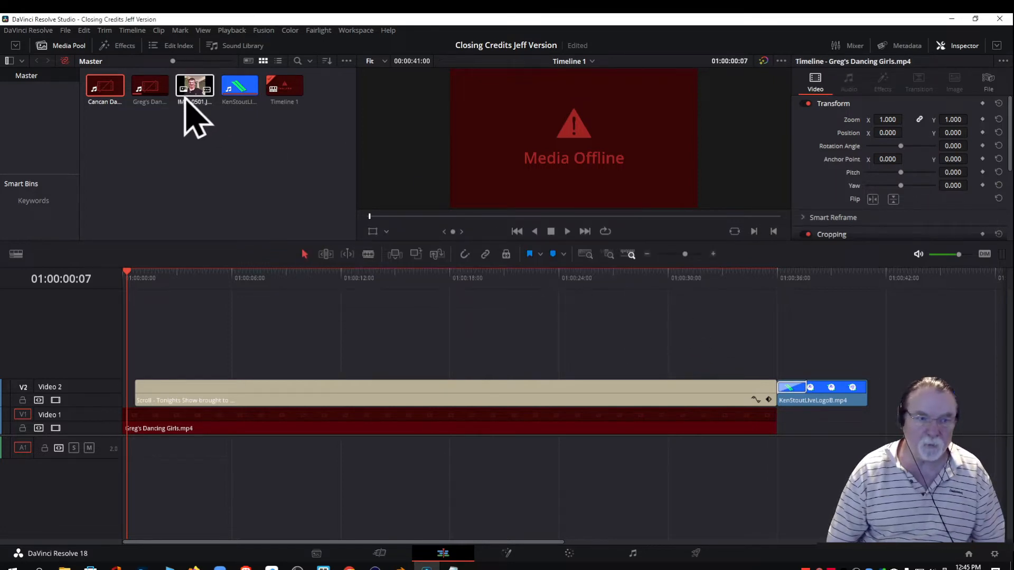
# Try to open the file location of Cancan Dancers.mp4, and check the computer's connected drives in File Explorer.
pyautogui.rightClick(96, 89)
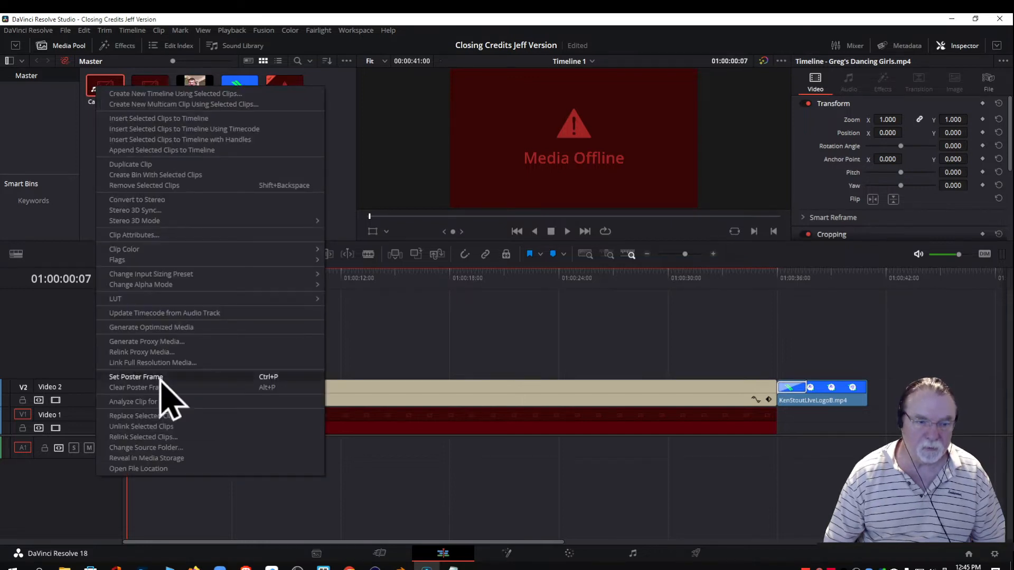
pyautogui.click(152, 469)
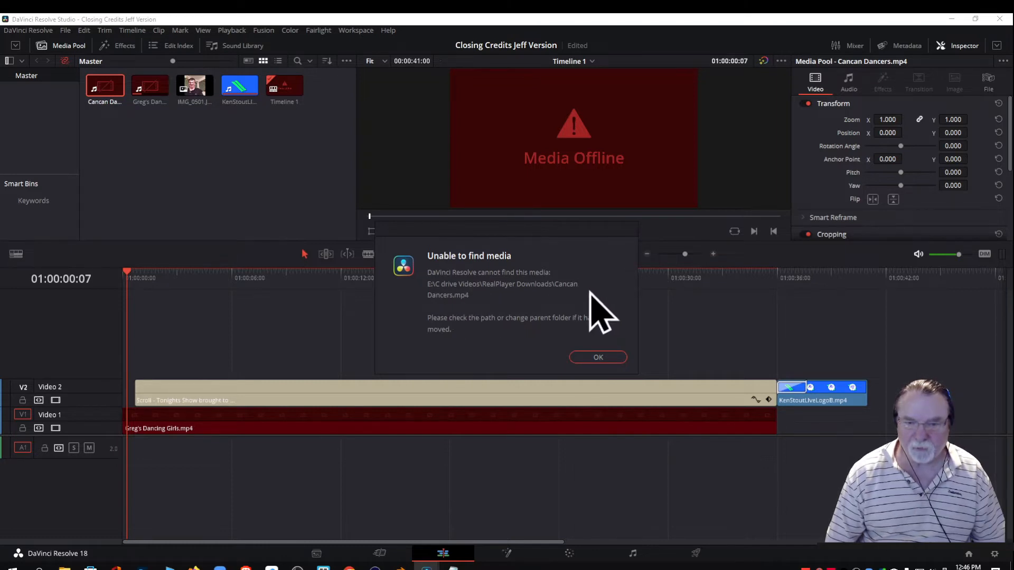
pyautogui.click(592, 357)
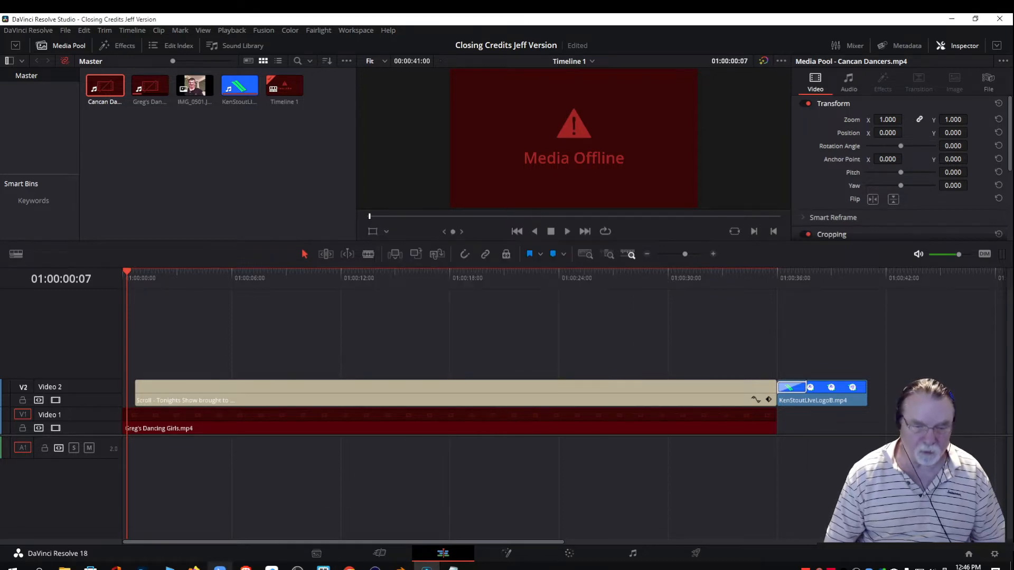
pyautogui.click(169, 568)
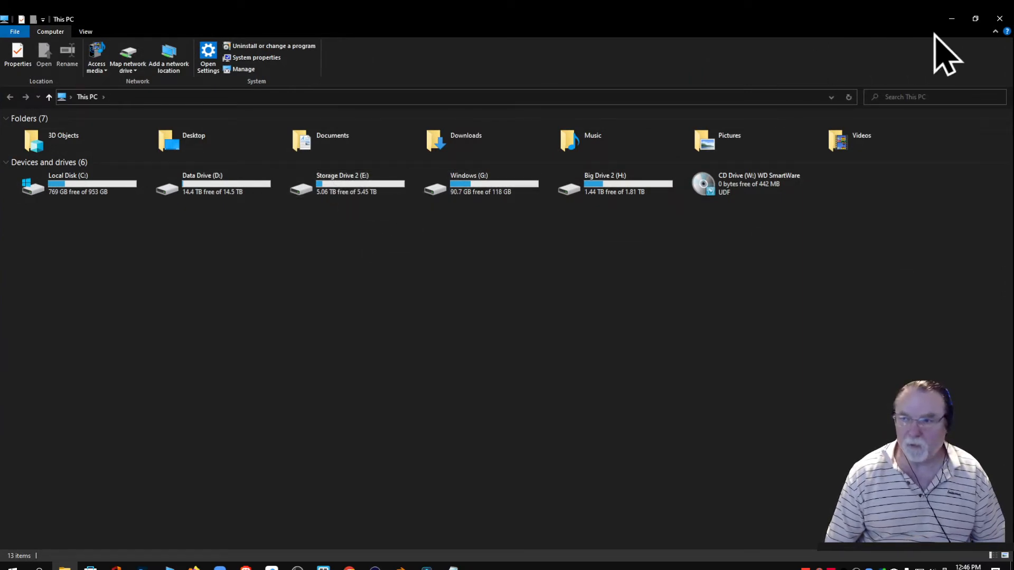
pyautogui.click(1000, 18)
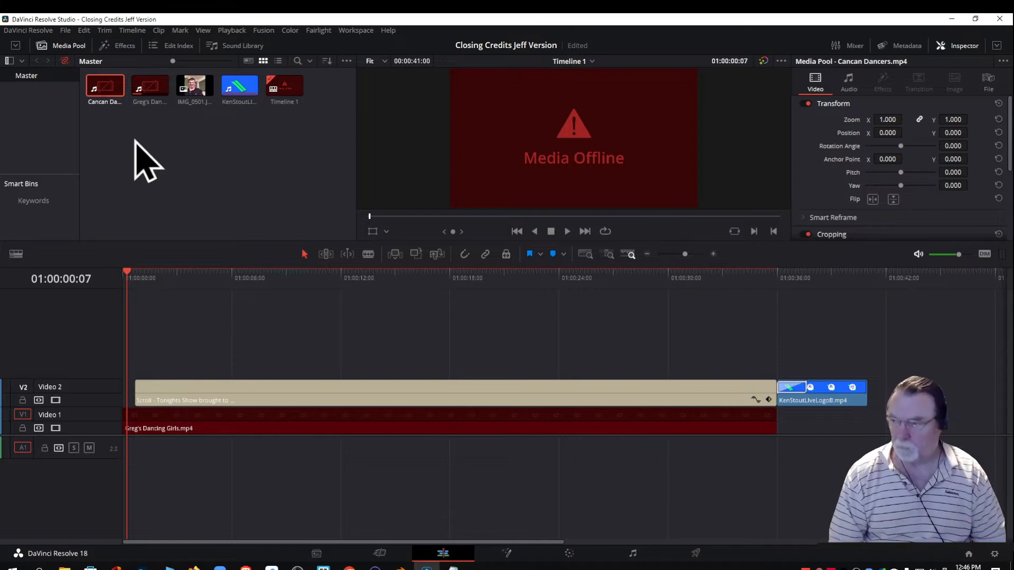
# Try to open the file location of the offline Dancing Girls clip from the media pool.
pyautogui.rightClick(152, 86)
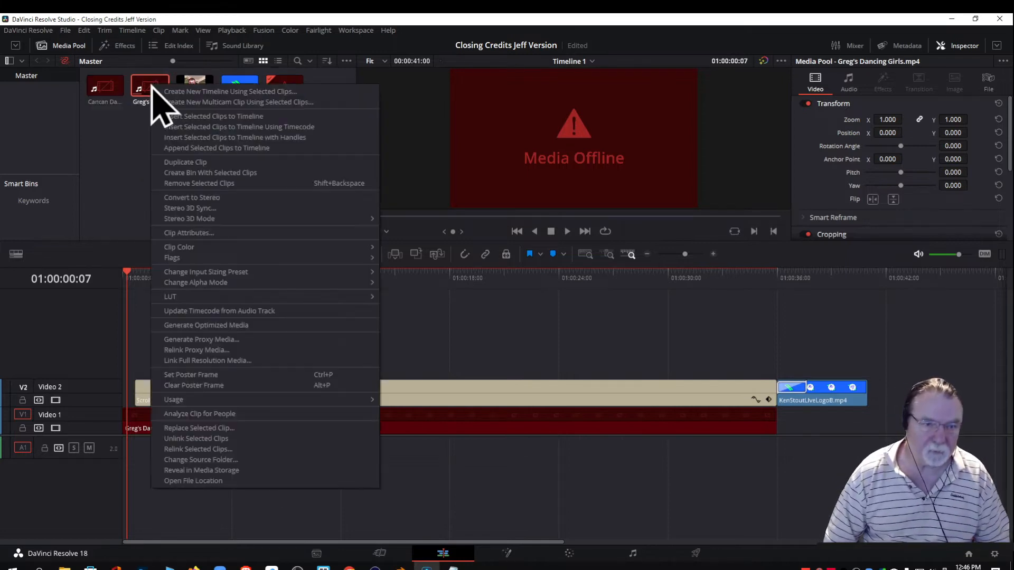
pyautogui.click(200, 481)
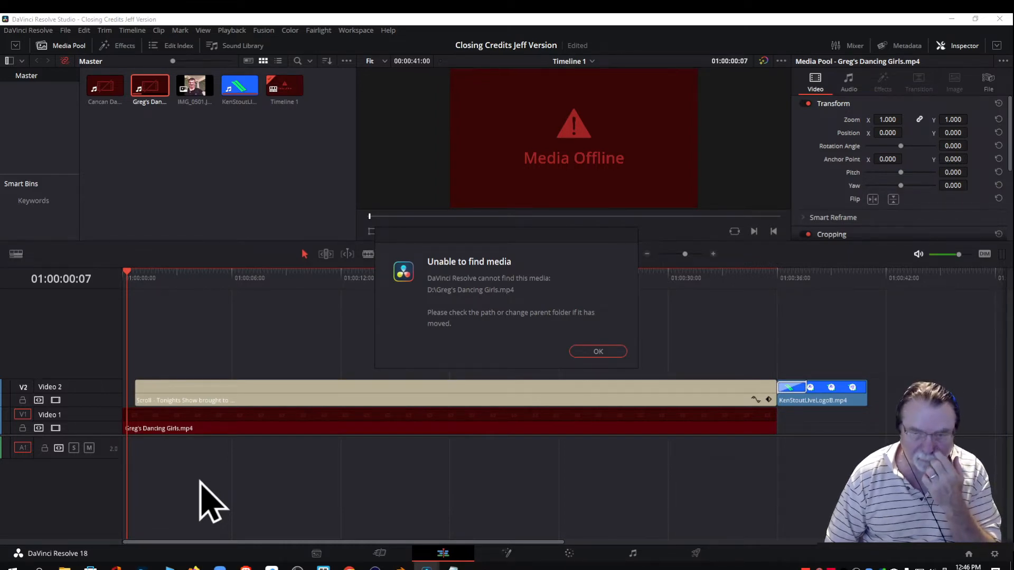
pyautogui.click(585, 353)
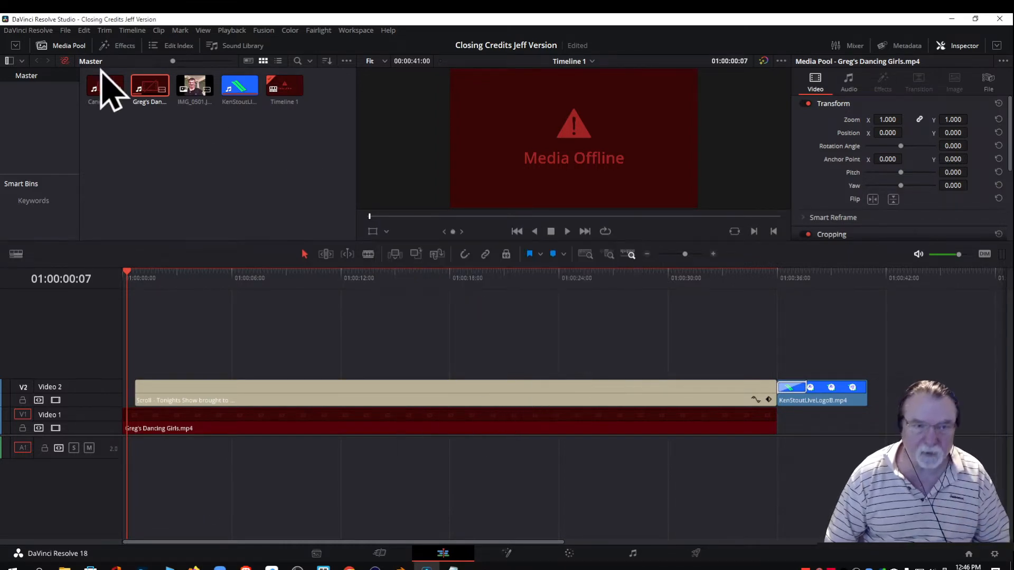
pyautogui.rightClick(153, 94)
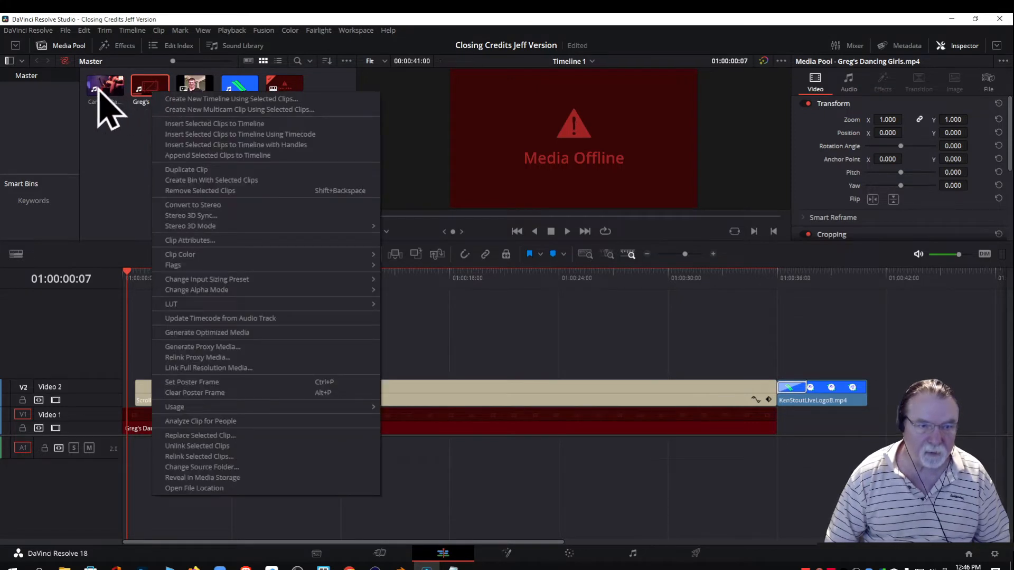
pyautogui.click(216, 467)
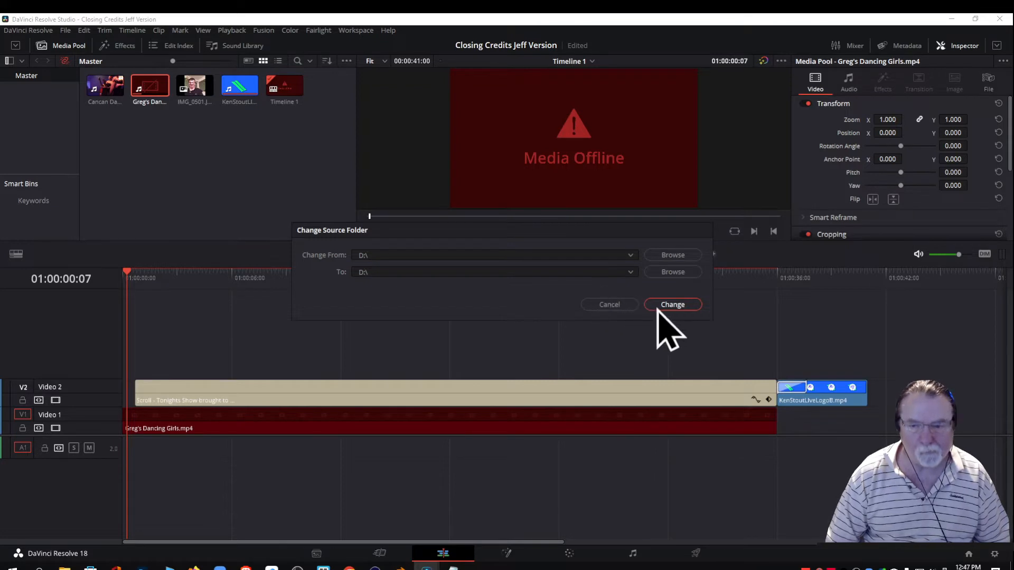
pyautogui.click(610, 306)
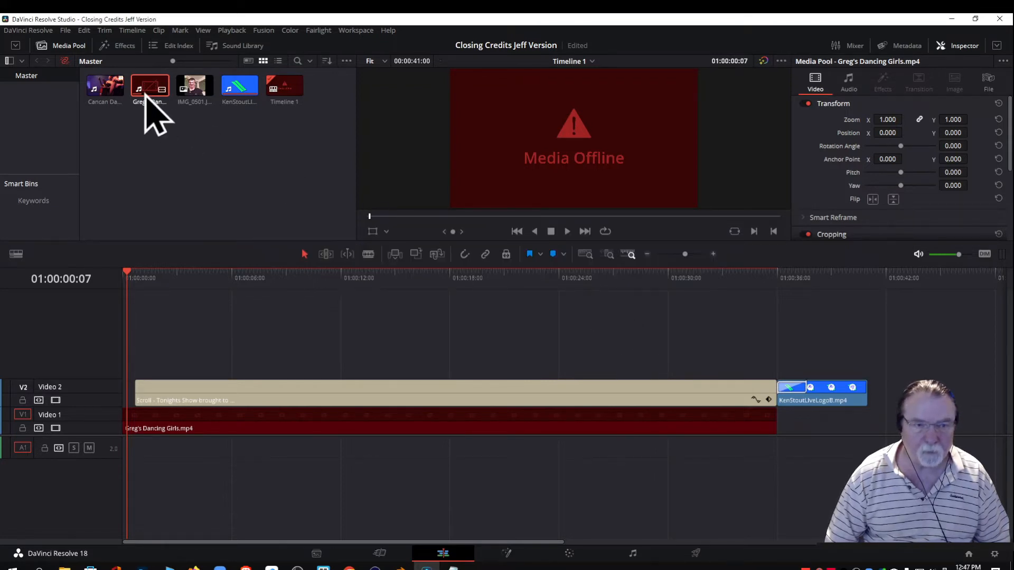
# Check the Dancing Girls clip's missing path once more by requesting its file location.
pyautogui.rightClick(146, 94)
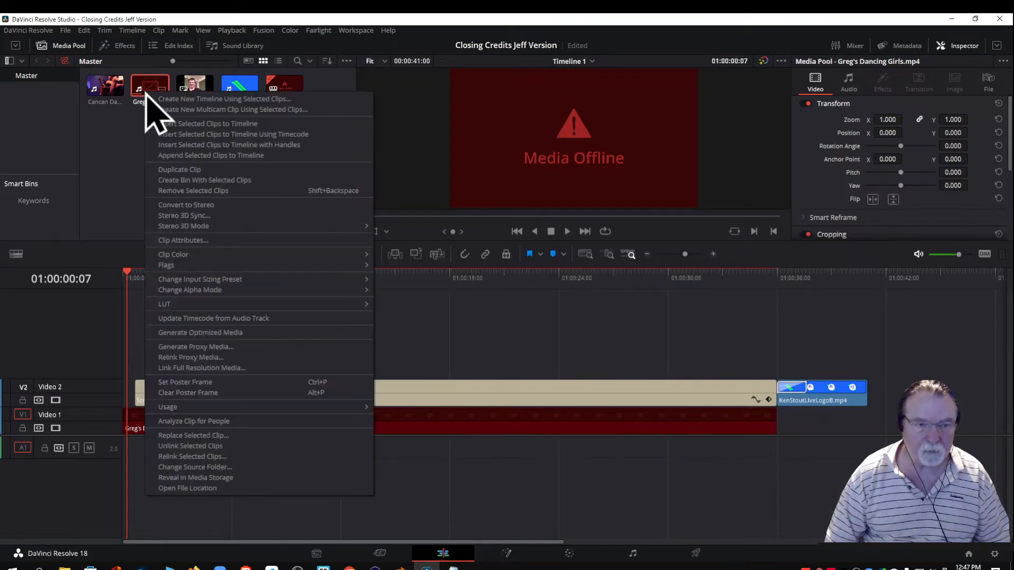
pyautogui.click(187, 488)
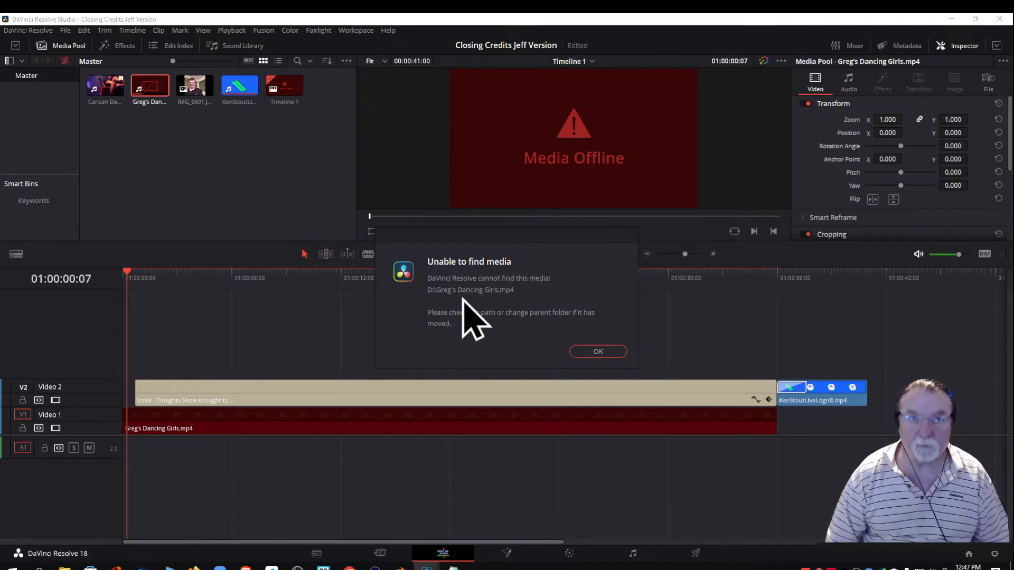
pyautogui.click(596, 351)
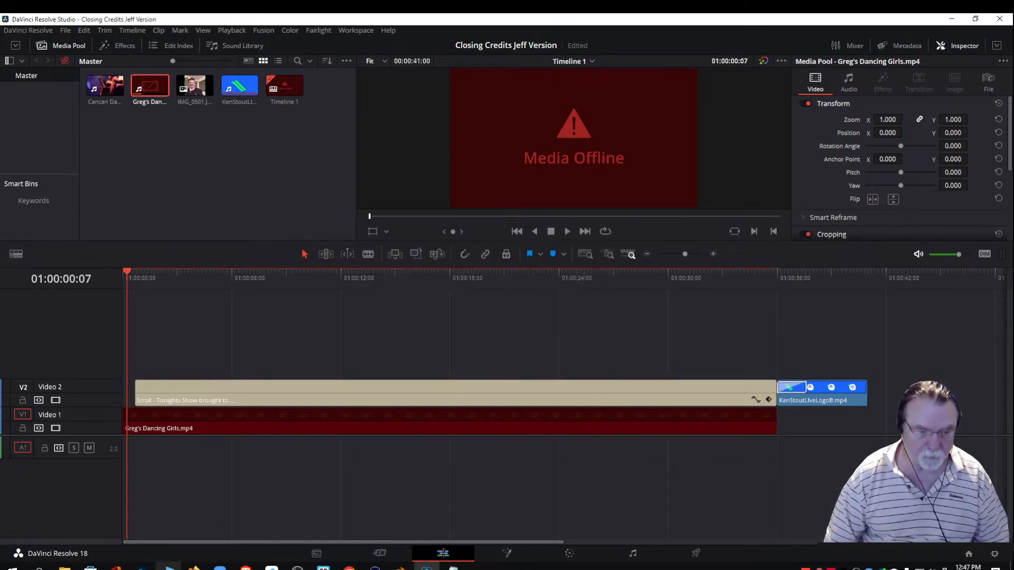
# Change the source folder of the offline Dancing Girls clip to the E:\ drive root.
pyautogui.rightClick(144, 87)
pyautogui.click(225, 523)
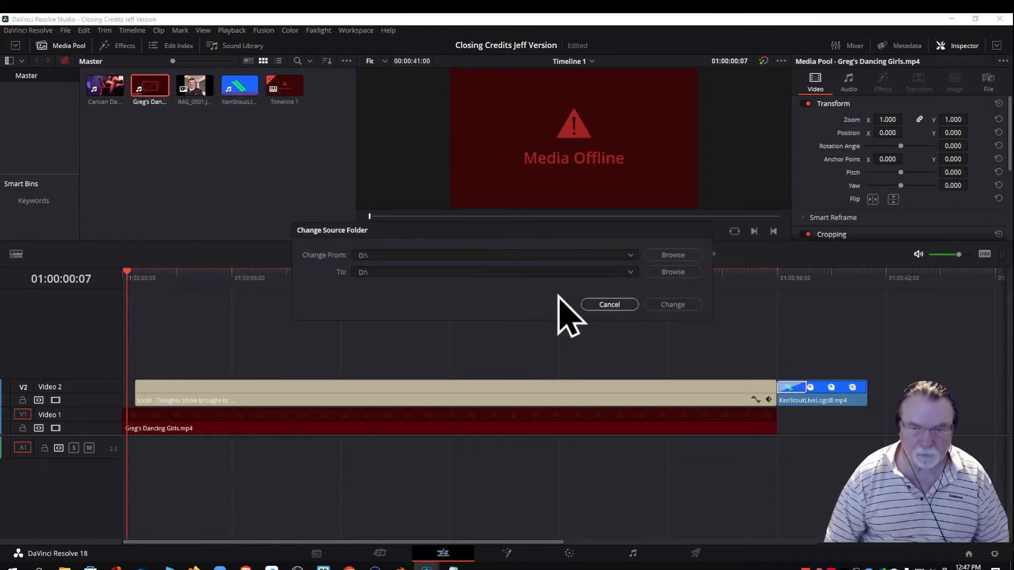
pyautogui.click(363, 272)
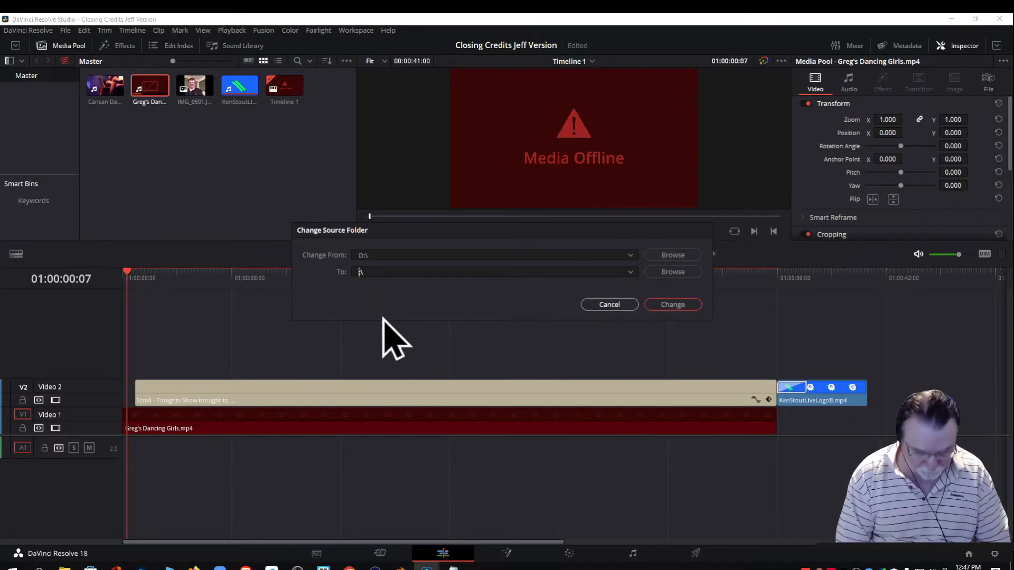
pyautogui.write('E')
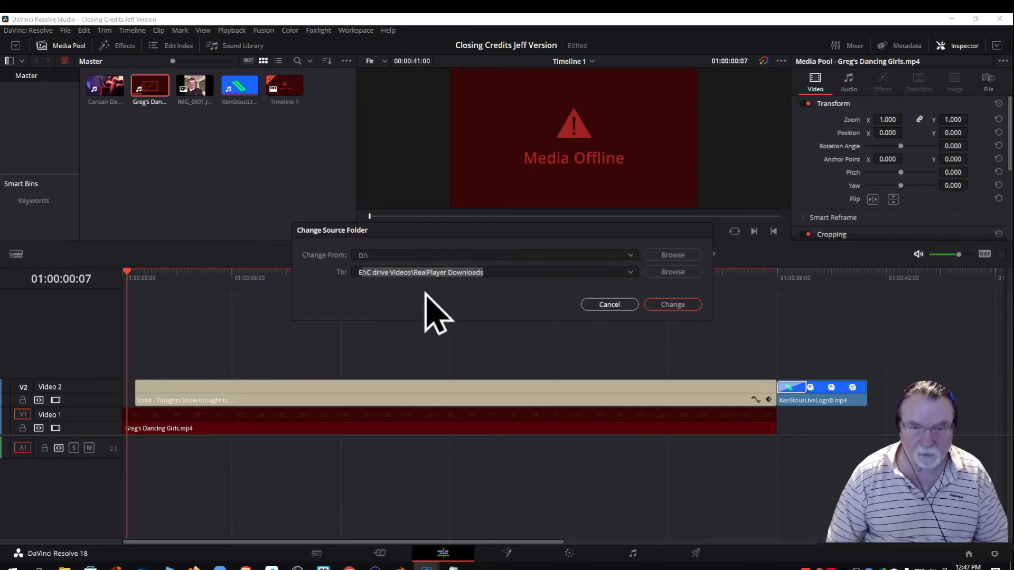
pyautogui.click(497, 272)
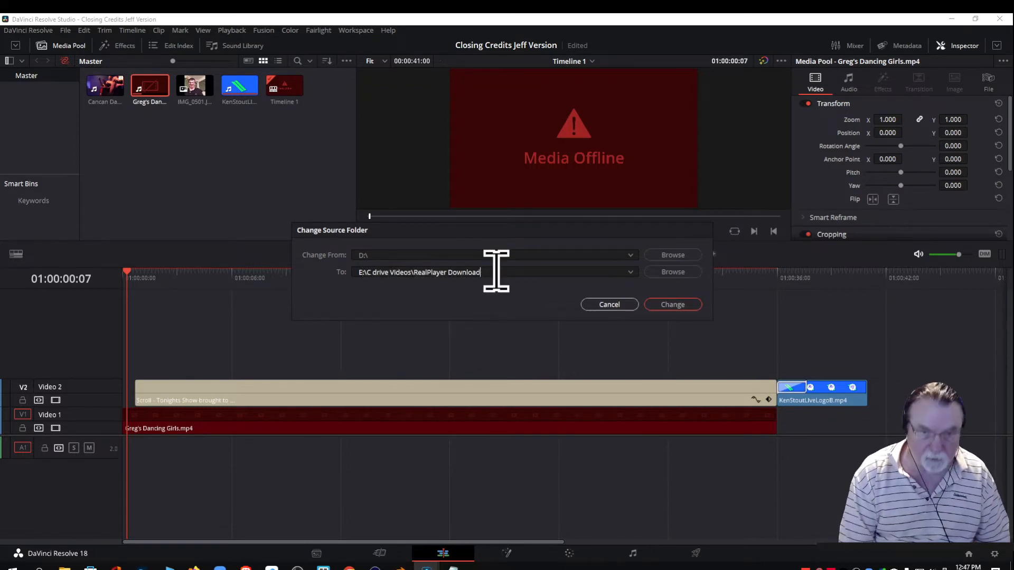
pyautogui.press('BackSpace')
pyautogui.press('BackSpace')
pyautogui.press('BackSpace')
pyautogui.press('BackSpace')
pyautogui.press('BackSpace')
pyautogui.press('BackSpace')
pyautogui.press('BackSpace')
pyautogui.press('BackSpace')
pyautogui.press('BackSpace')
pyautogui.press('BackSpace')
pyautogui.press('BackSpace')
pyautogui.press('BackSpace')
pyautogui.press('BackSpace')
pyautogui.press('BackSpace')
pyautogui.press('BackSpace')
pyautogui.press('BackSpace')
pyautogui.press('BackSpace')
pyautogui.press('BackSpace')
pyautogui.press('BackSpace')
pyautogui.press('BackSpace')
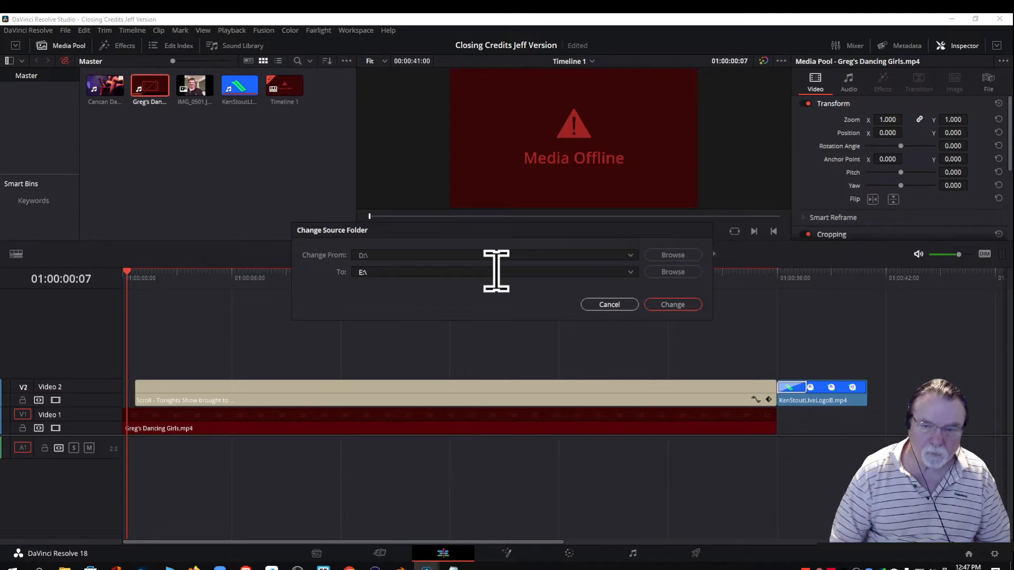
pyautogui.click(673, 305)
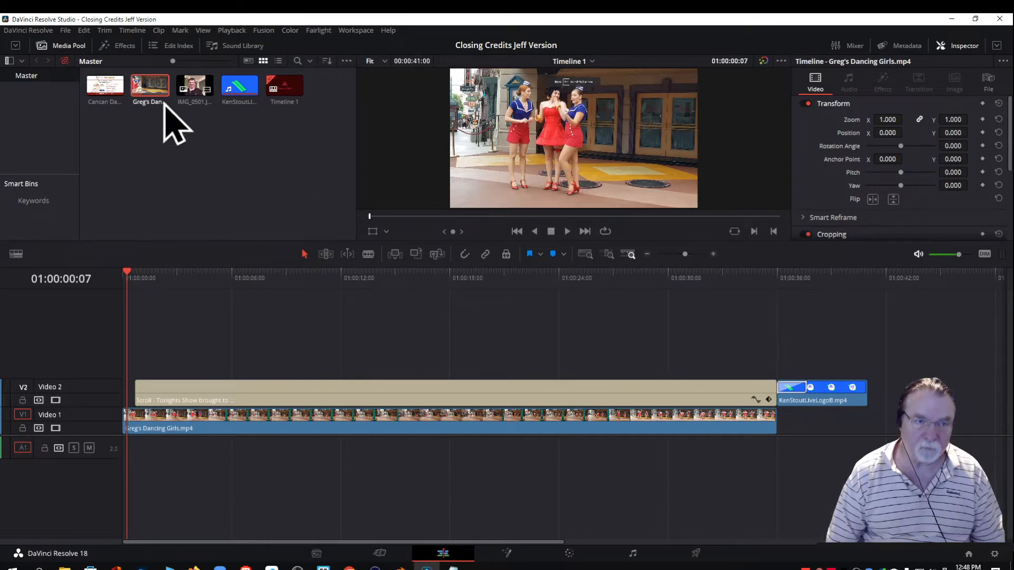
# Open the picture test project and move the playhead to the timeline's start at 01:00:00:00.
pyautogui.click(66, 31)
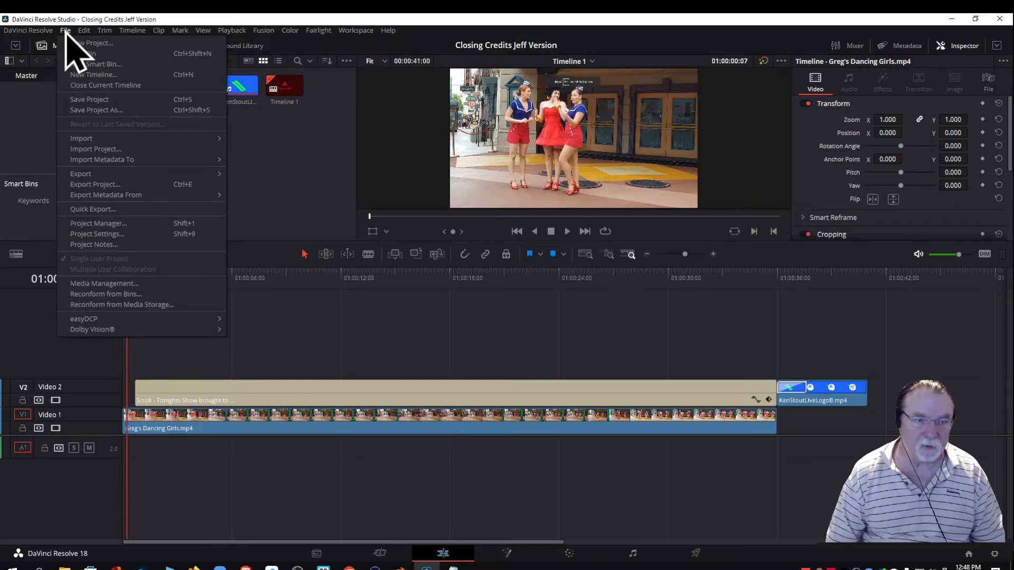
pyautogui.click(108, 225)
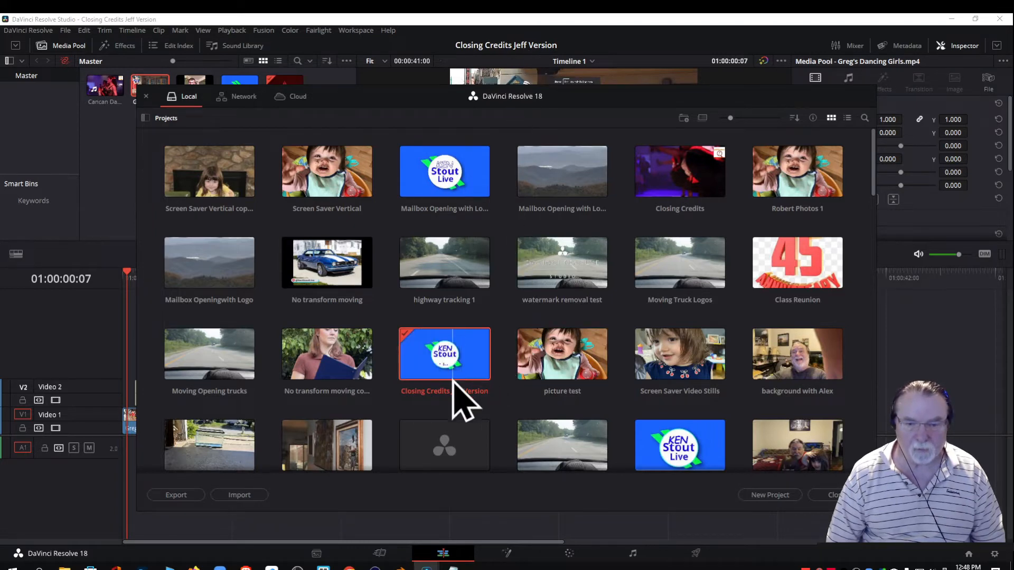
pyautogui.doubleClick(552, 356)
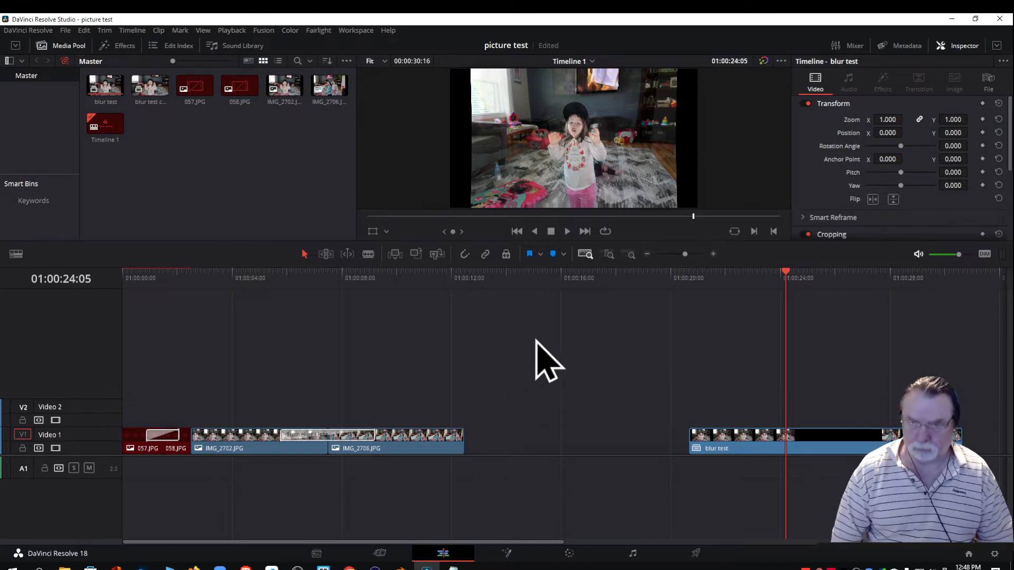
pyautogui.click(785, 272)
pyautogui.moveTo(785, 272); pyautogui.dragTo(113, 323)
# Try to open the file location of the offline 057.JPG image from the media pool.
pyautogui.click(201, 97)
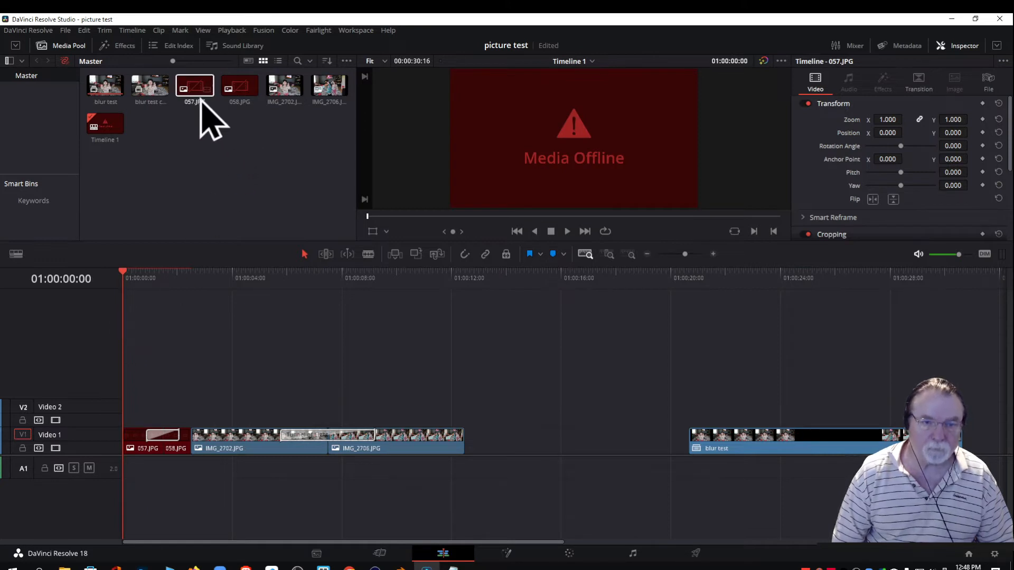
pyautogui.rightClick(199, 97)
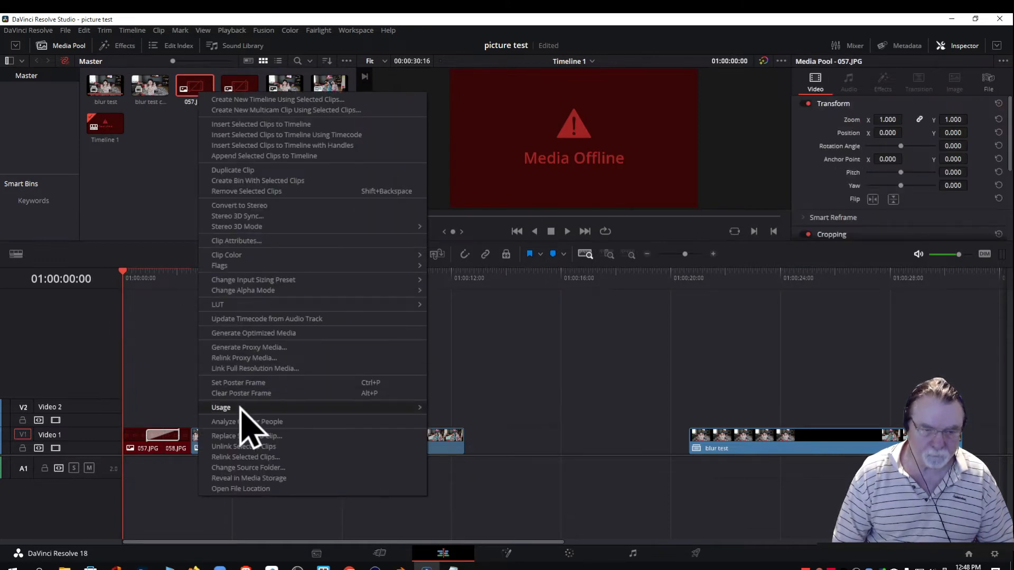
pyautogui.click(240, 489)
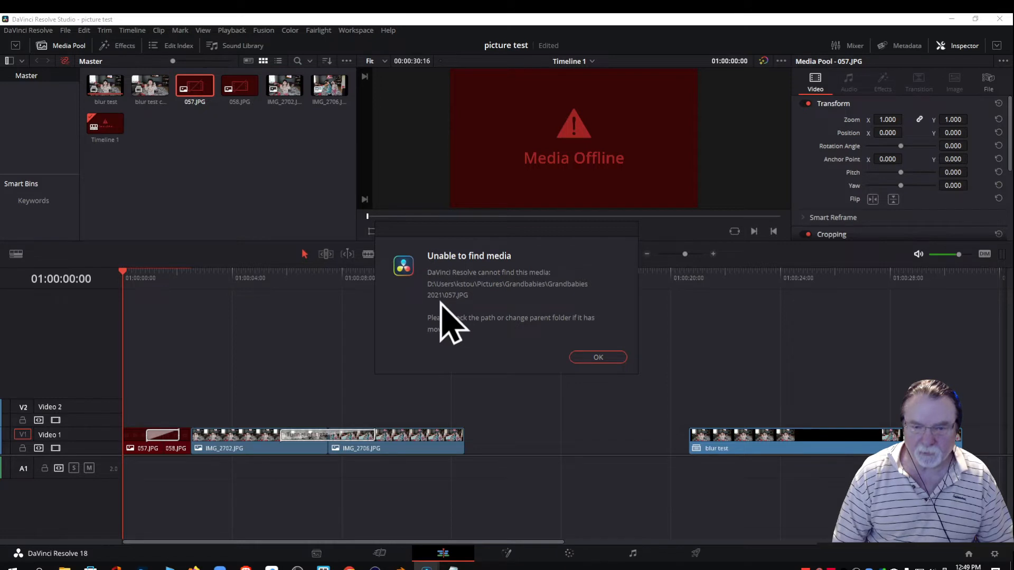
pyautogui.click(595, 359)
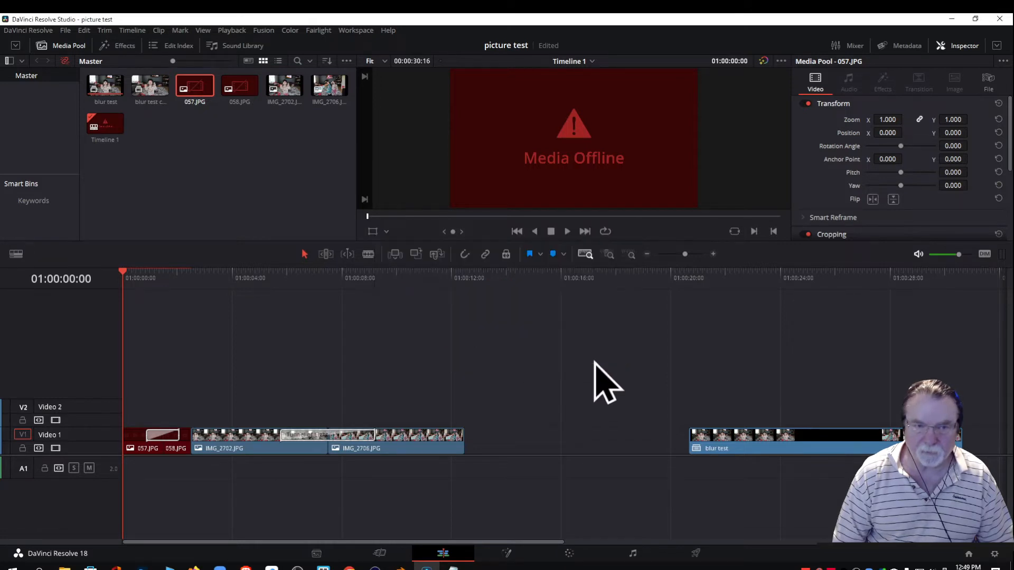
# Change the source folder of the offline 057.JPG image to the same Grandbabies 2021 path on the E: drive.
pyautogui.rightClick(187, 87)
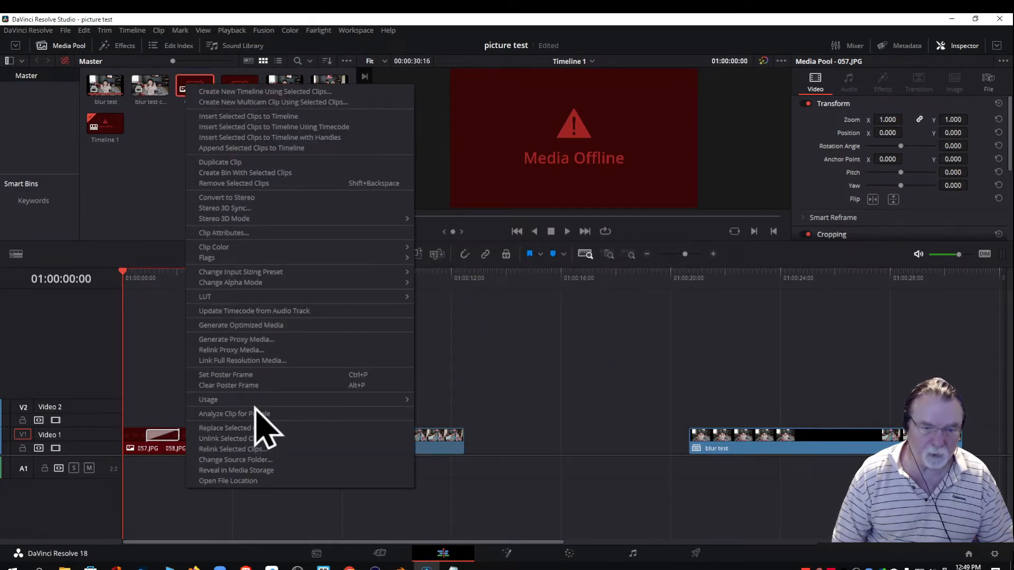
pyautogui.click(240, 459)
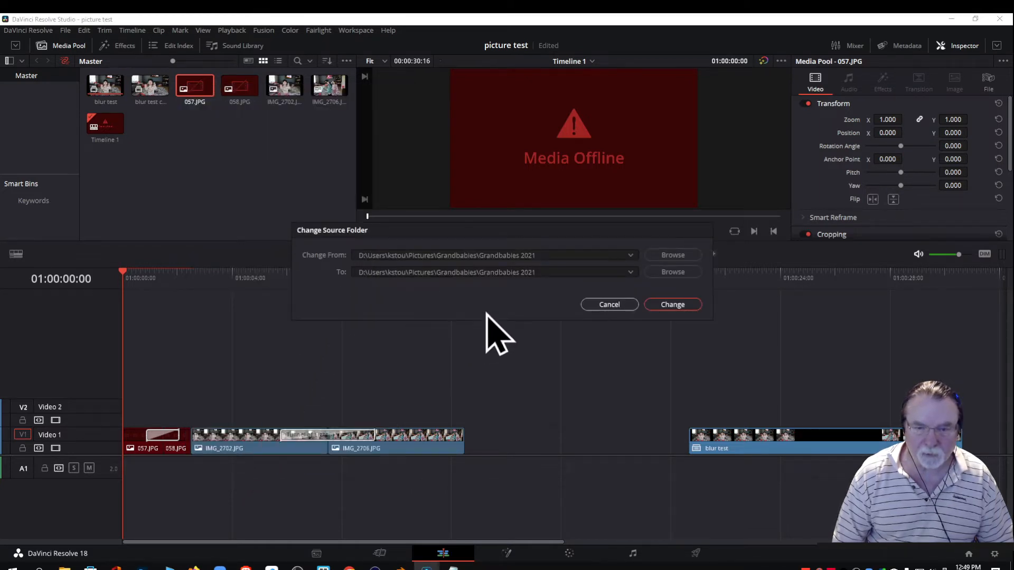
pyautogui.click(355, 272)
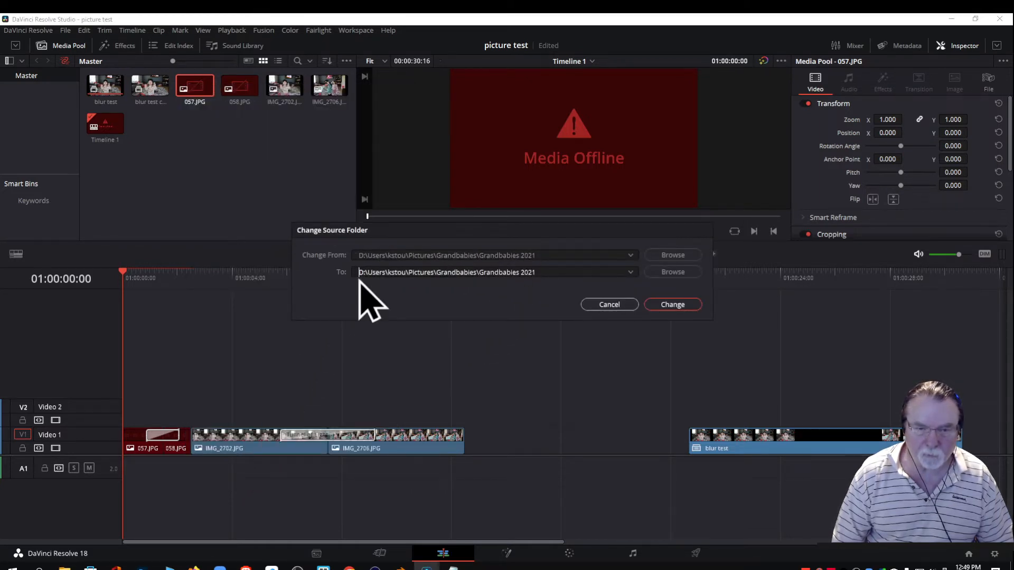
pyautogui.press('Delete')
pyautogui.press('Delete')
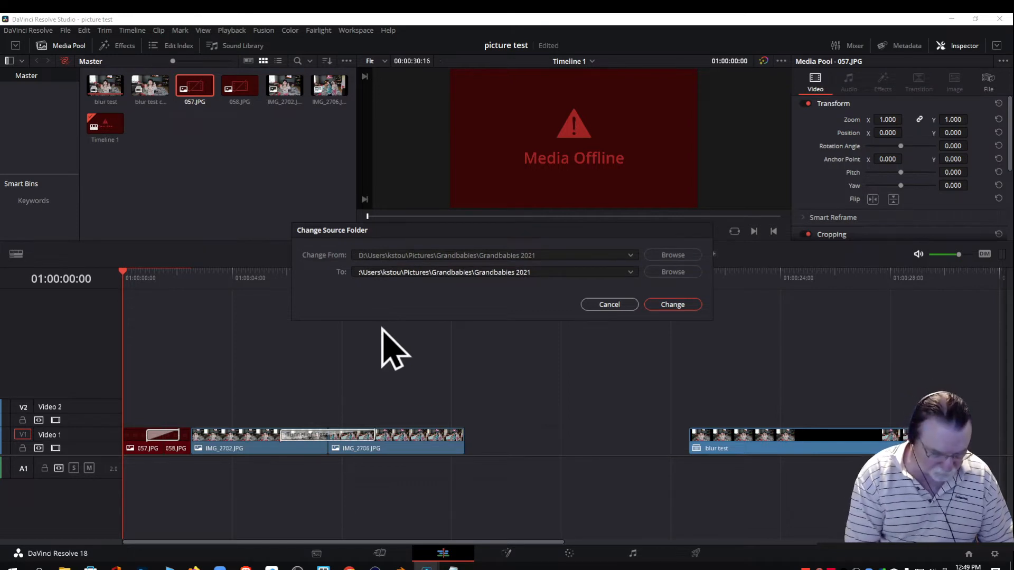
pyautogui.write('E')
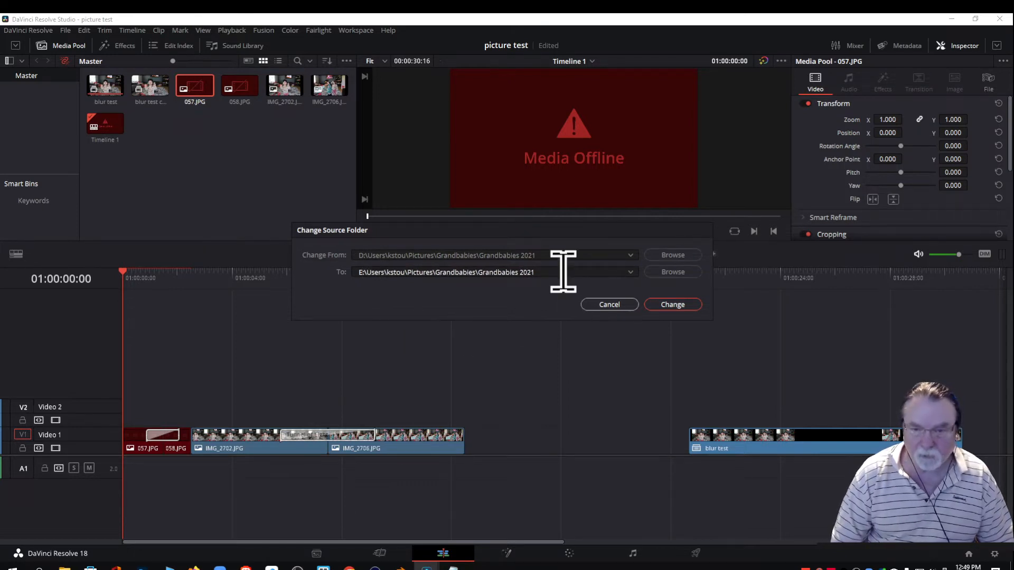
pyautogui.click(673, 306)
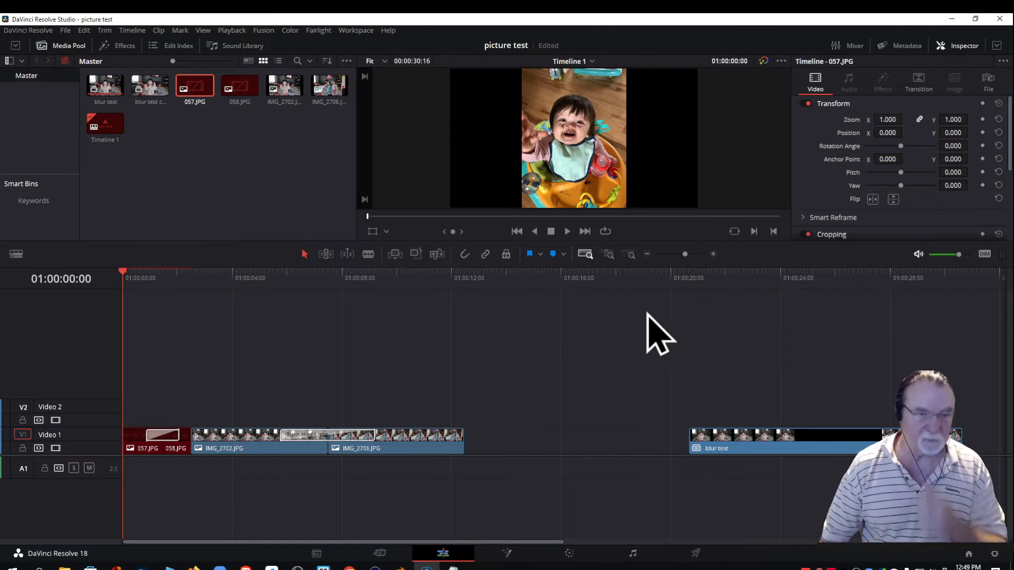
# Change the source folder of the offline 058.JPG image to its matching Grandbabies 2021 path on the E: drive.
pyautogui.rightClick(241, 87)
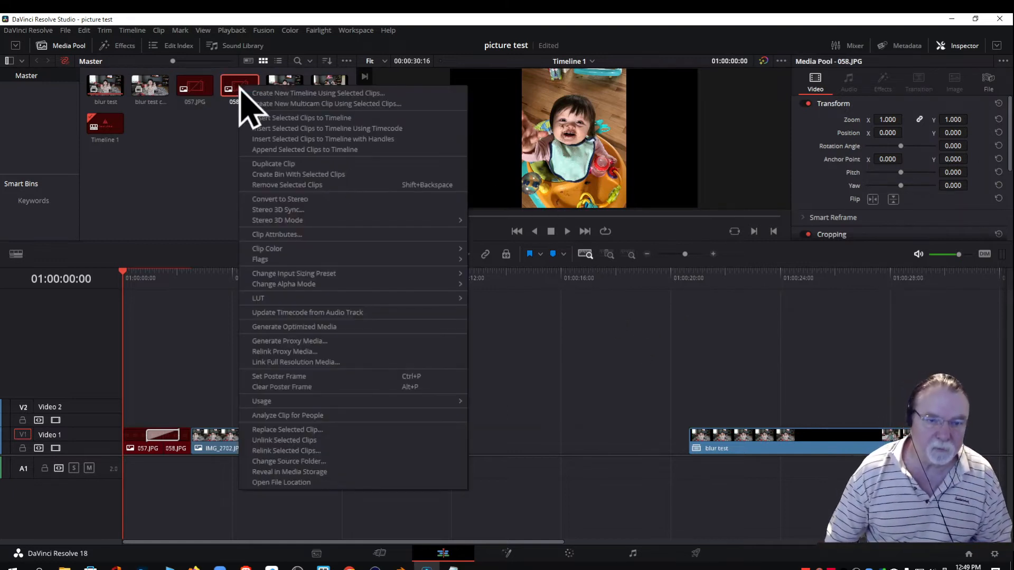
pyautogui.click(298, 461)
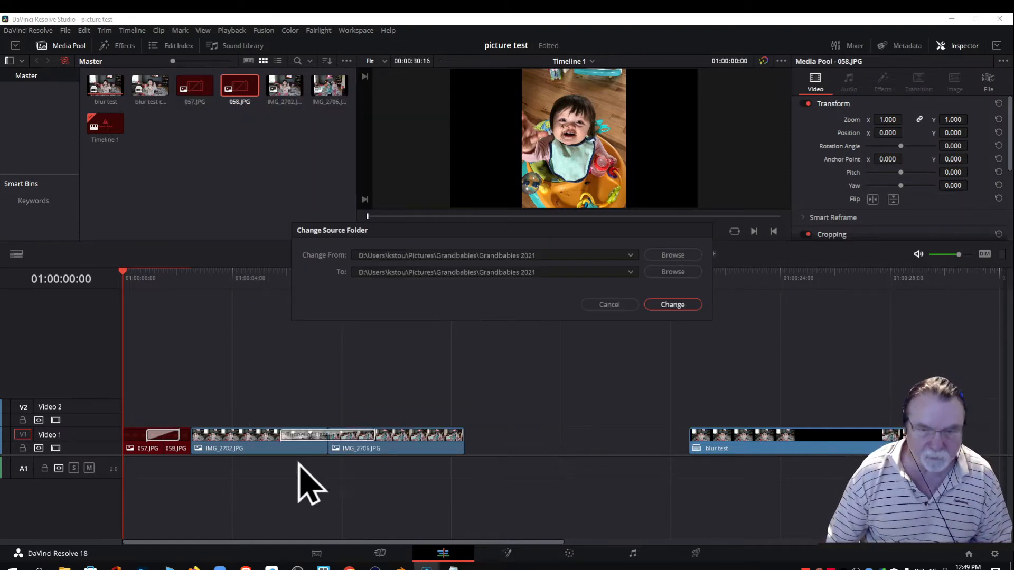
pyautogui.click(362, 273)
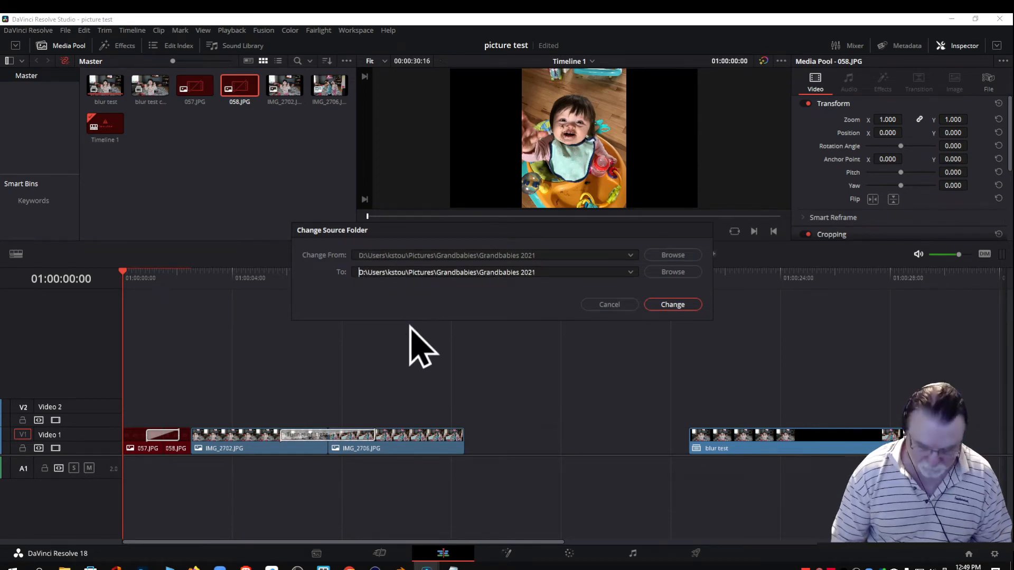
pyautogui.press('Delete')
pyautogui.write('E')
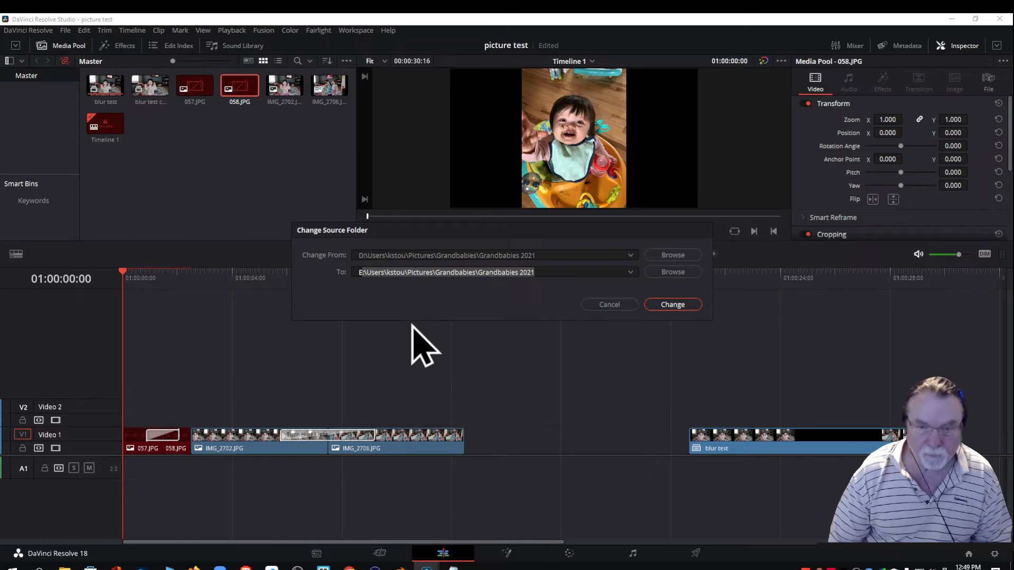
pyautogui.click(672, 306)
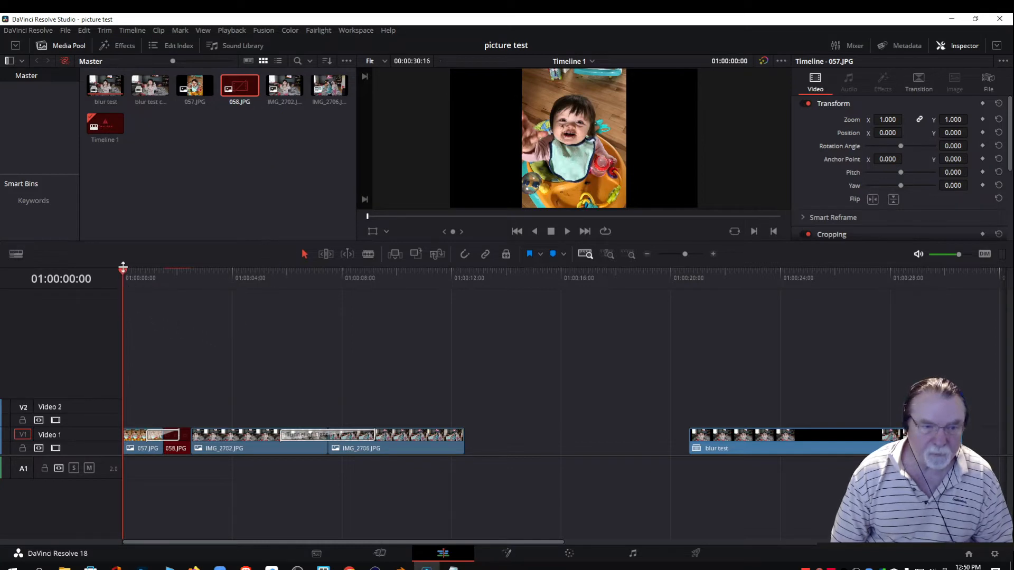
# Return the playhead to the timeline's start and reapply the E: drive Grandbabies 2021 source folder for 058.JPG.
pyautogui.moveTo(160, 275); pyautogui.dragTo(116, 287)
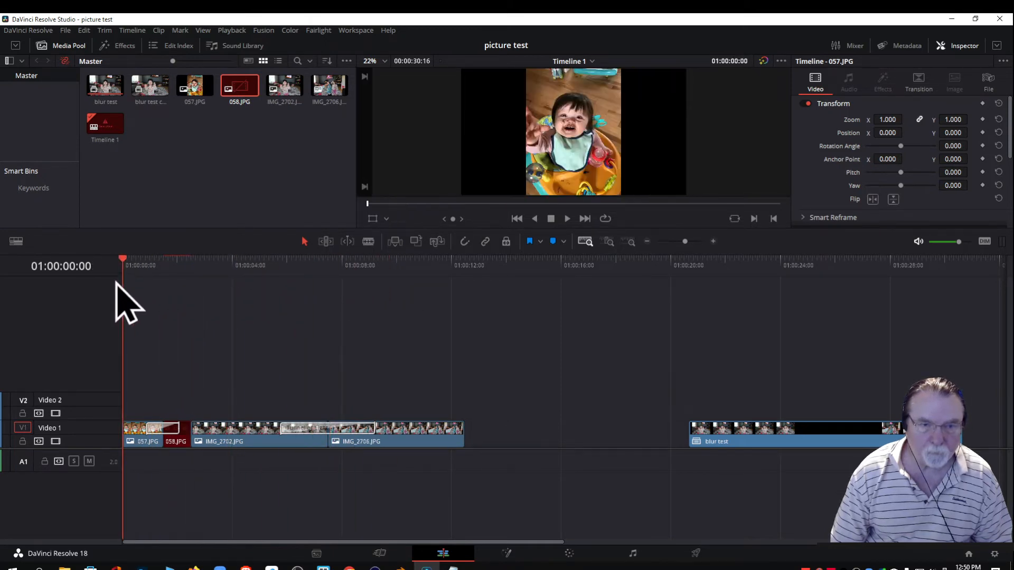
pyautogui.rightClick(239, 87)
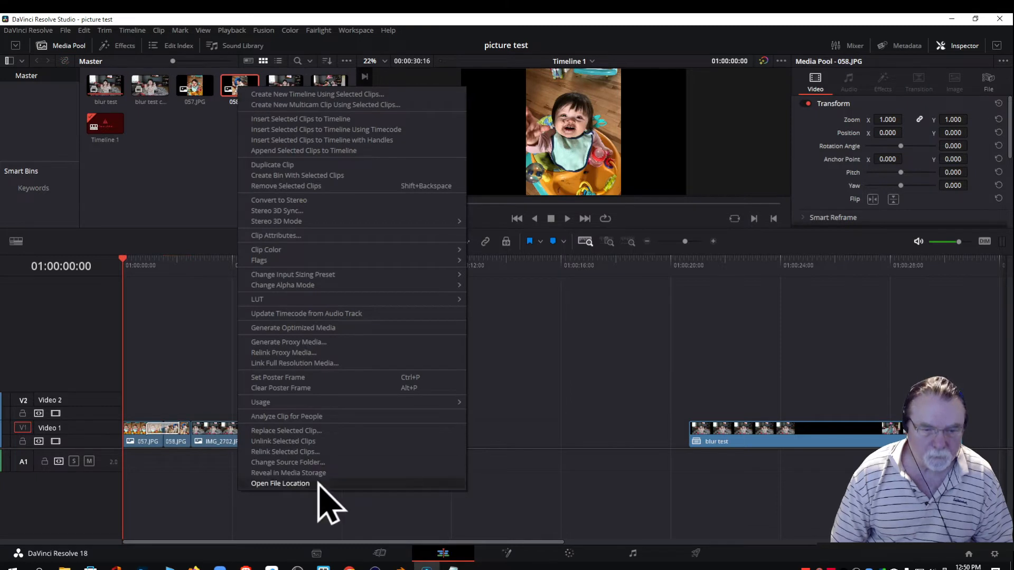
pyautogui.click(293, 462)
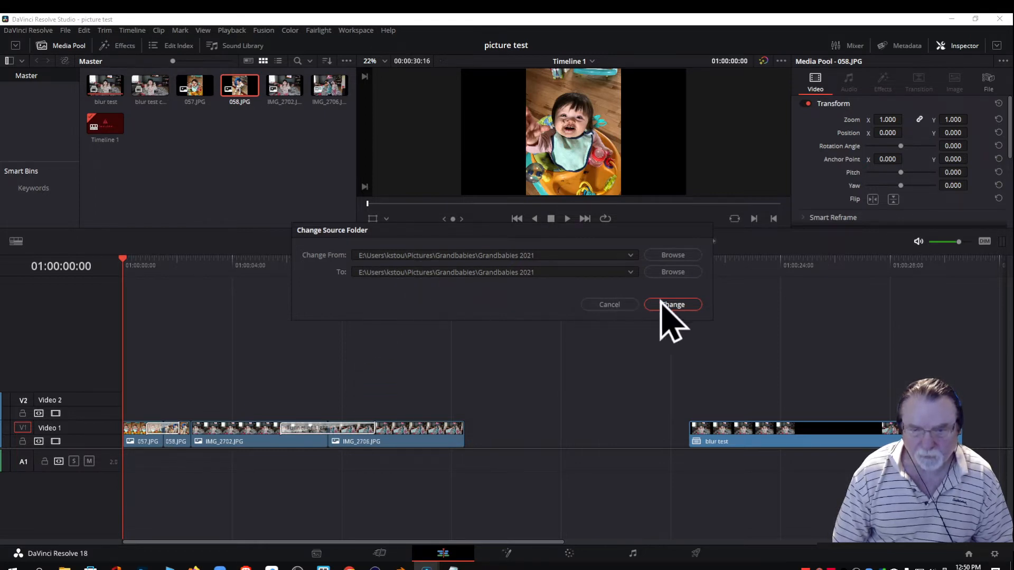
pyautogui.click(679, 305)
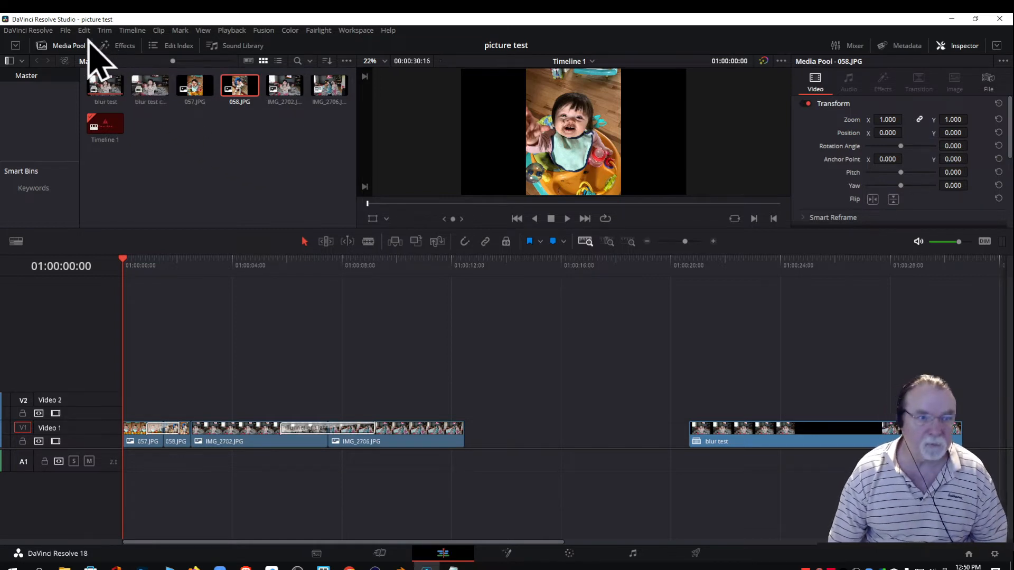
# Open the Screen Saver Video Stills project from the Project Manager and move the playhead to 01:00:00:15.
pyautogui.click(66, 31)
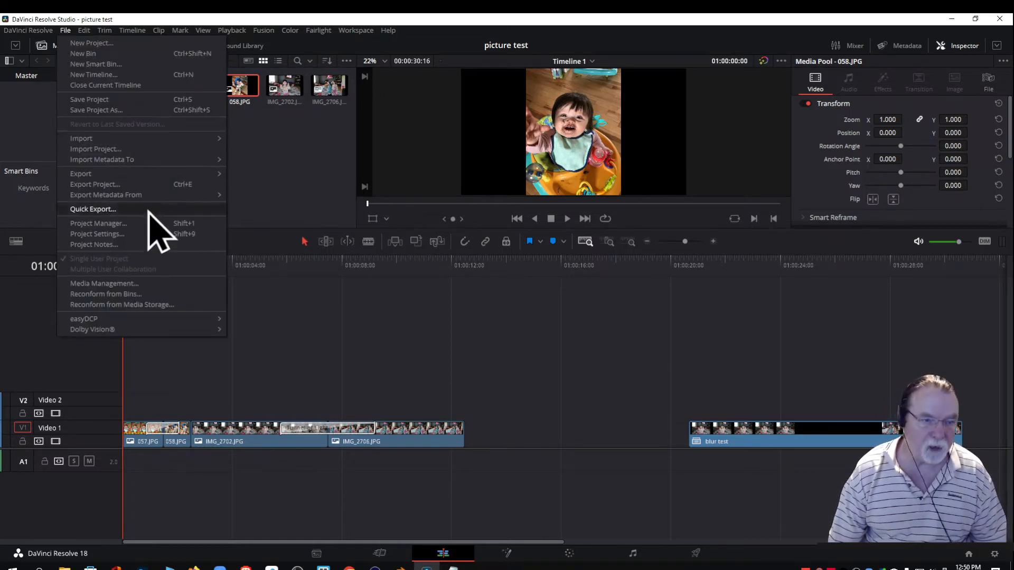
pyautogui.click(119, 225)
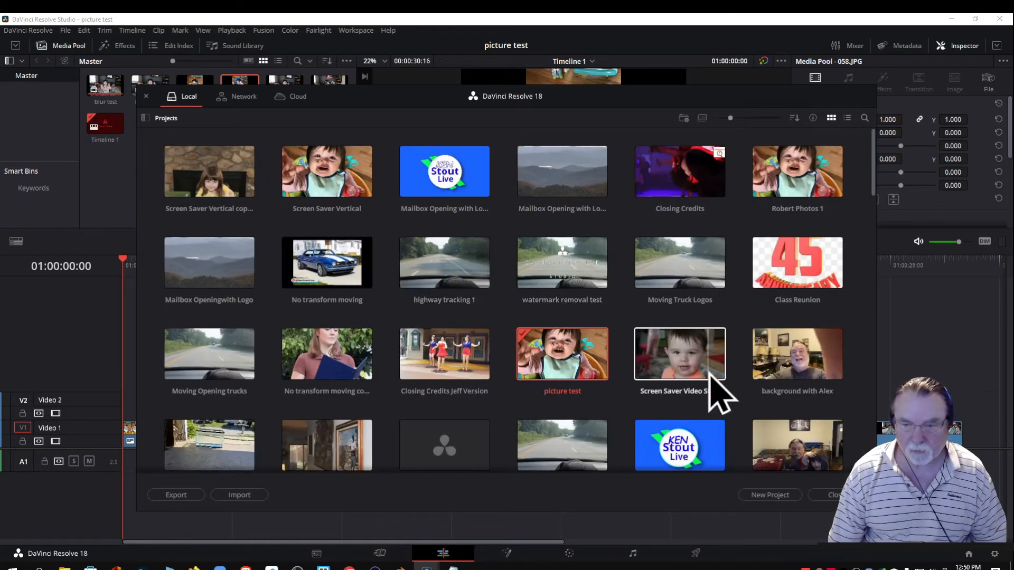
pyautogui.doubleClick(690, 364)
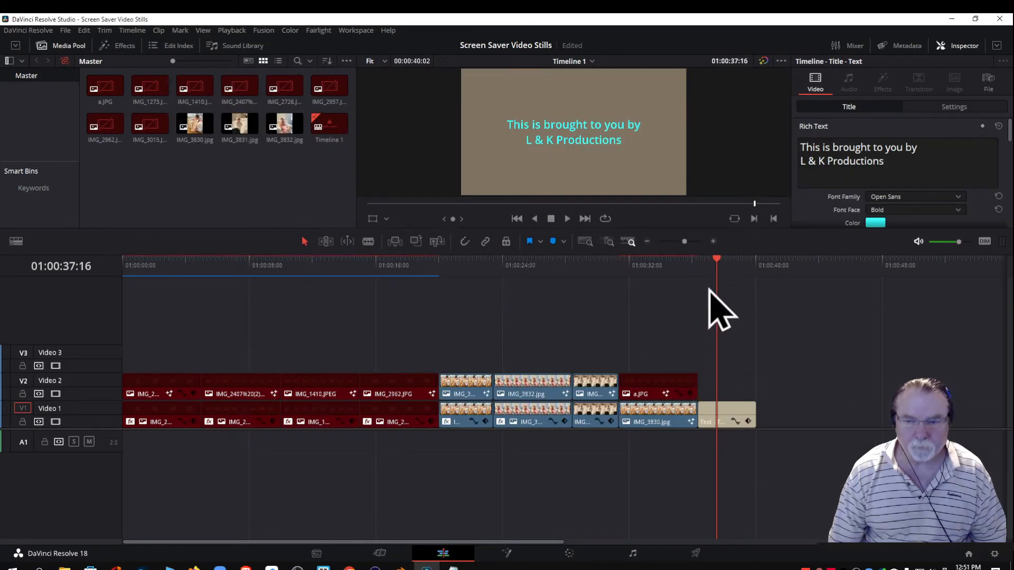
pyautogui.moveTo(718, 270); pyautogui.dragTo(130, 314)
pyautogui.moveTo(152, 318); pyautogui.dragTo(131, 324)
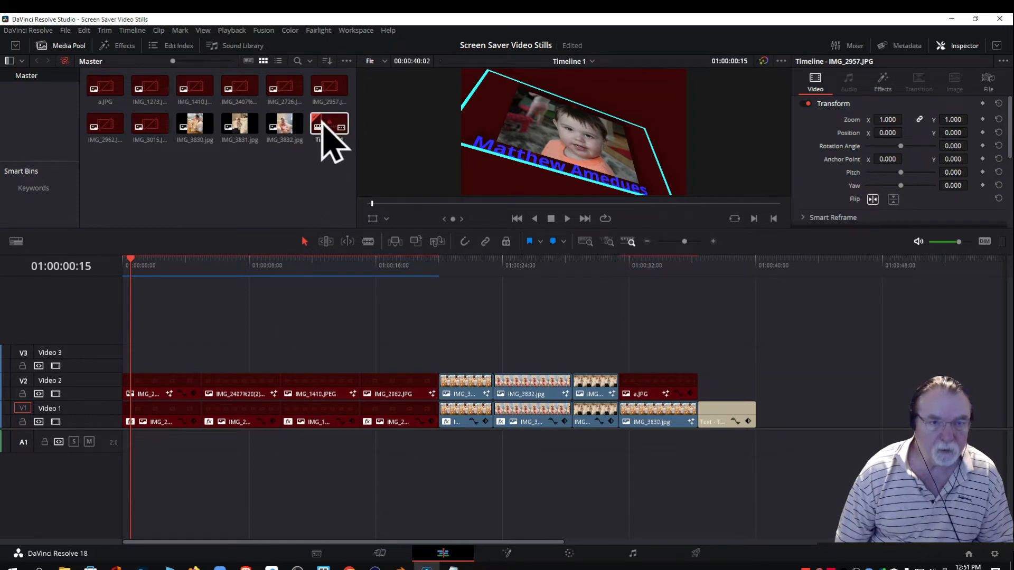
# Create a new timeline named Timeline 2 from Timeline 1, using the default settings.
pyautogui.rightClick(329, 146)
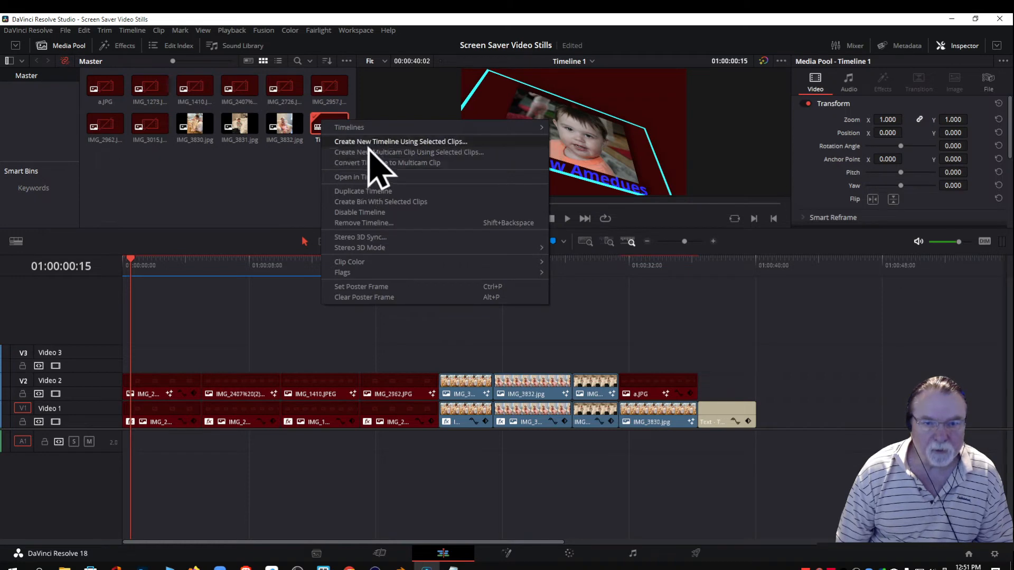
pyautogui.click(395, 142)
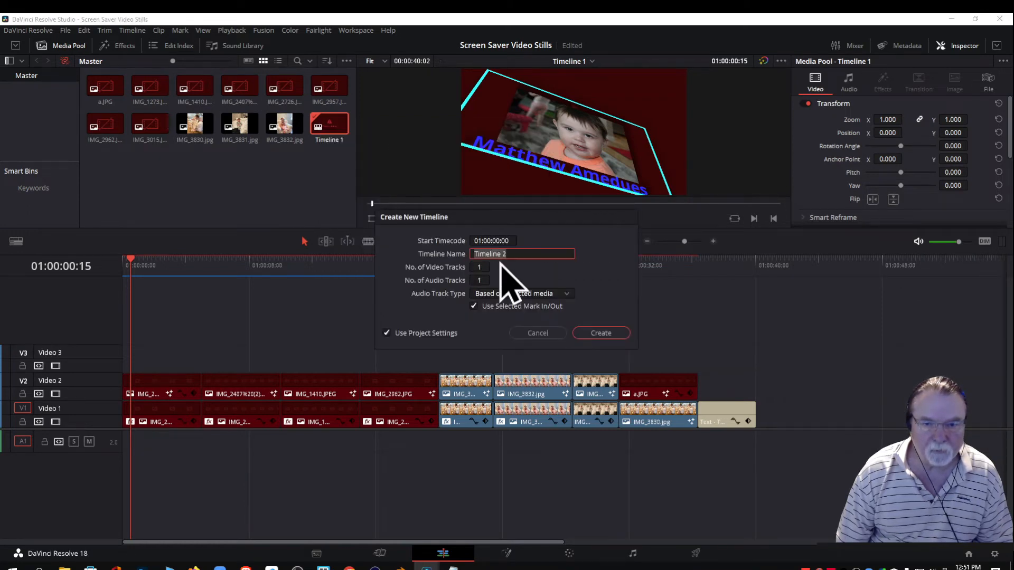
pyautogui.click(601, 333)
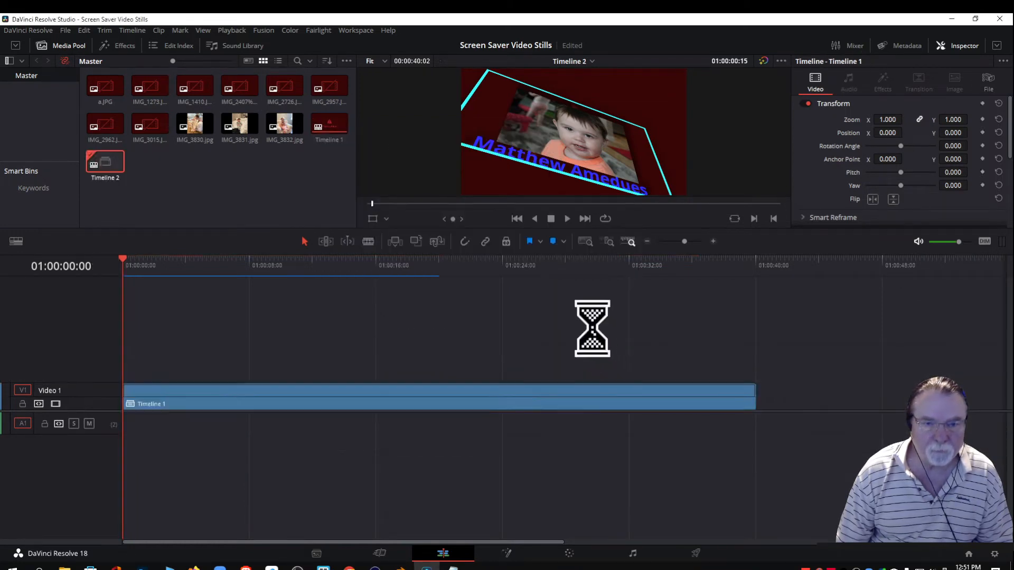
# Try to decompose the nested Timeline 1 clip in place using clips only, and undo the decomposition.
pyautogui.rightClick(273, 404)
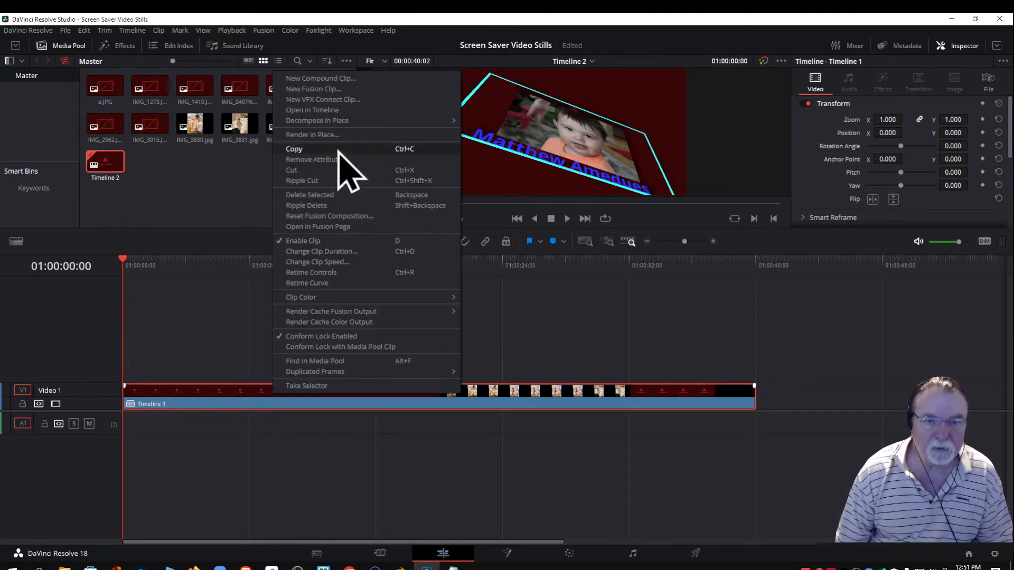
pyautogui.moveTo(331, 124)
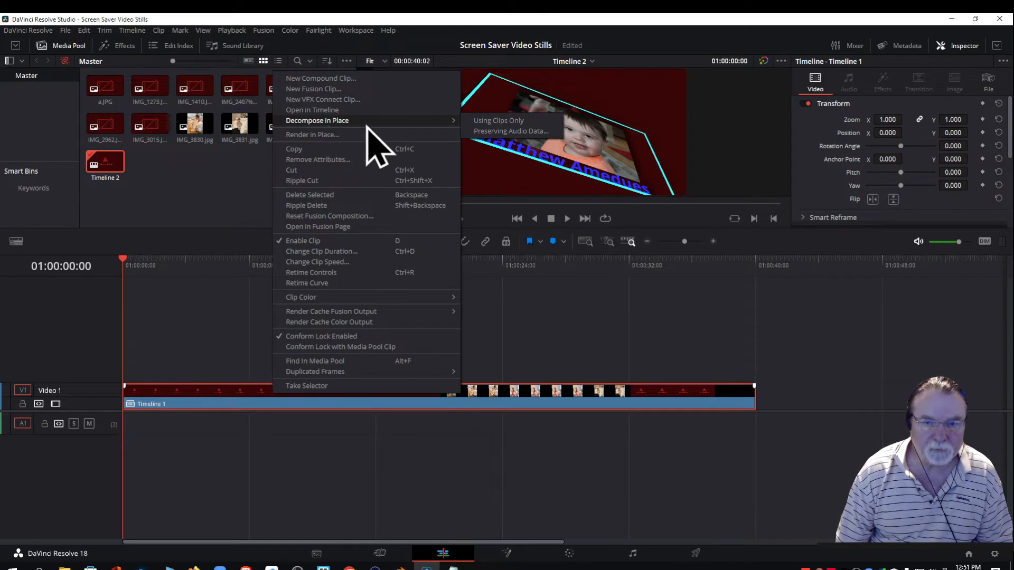
pyautogui.click(489, 122)
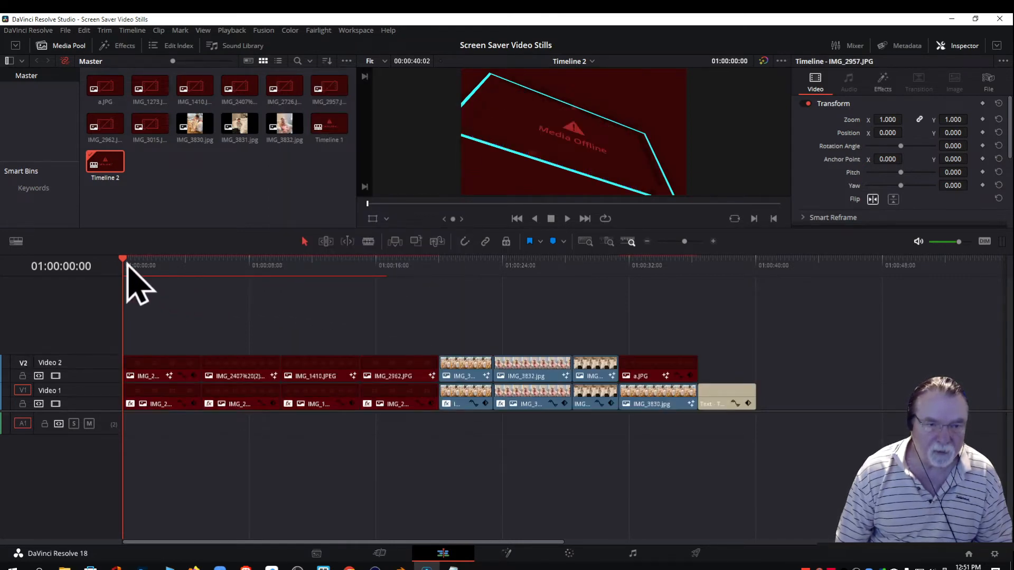
pyautogui.moveTo(124, 266)
pyautogui.mouseDown()
pyautogui.moveTo(199, 276)
pyautogui.moveTo(381, 269)
pyautogui.moveTo(121, 269)
pyautogui.mouseUp()
pyautogui.hotkey('ctrl', 'z')
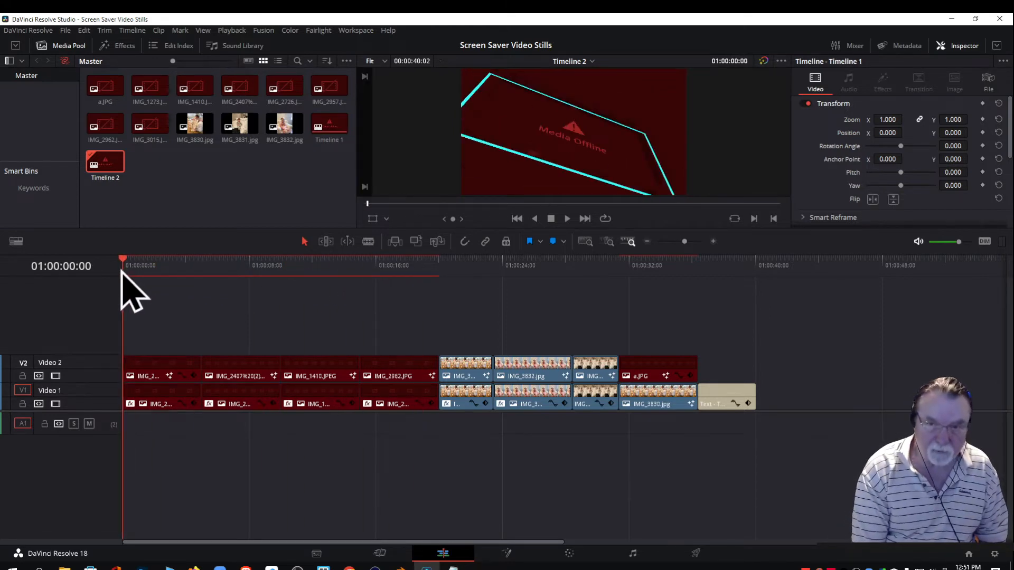
pyautogui.hotkey('ctrl', 's')
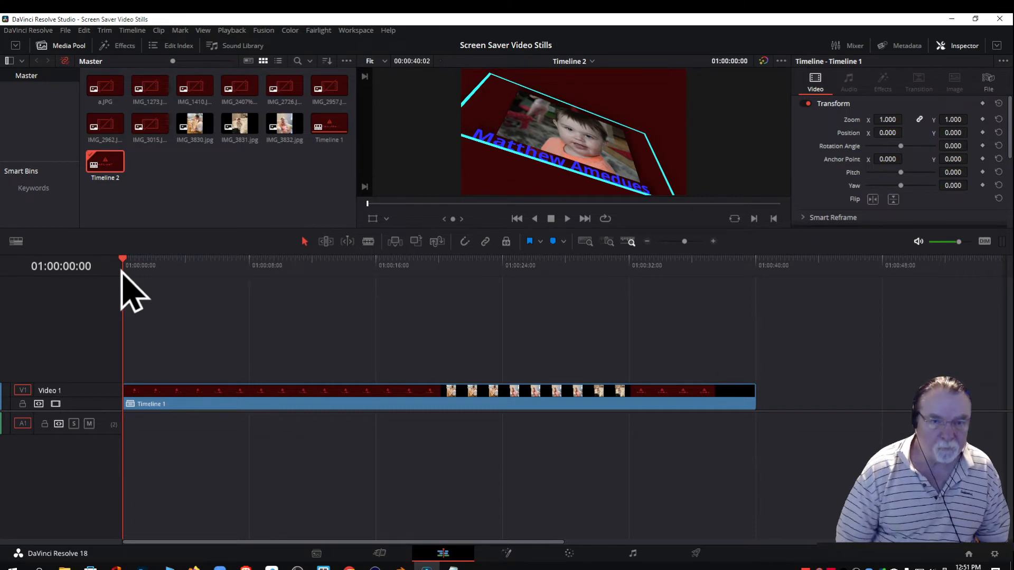
# Remove Timeline 2 from the media pool and confirm its deletion.
pyautogui.rightClick(104, 164)
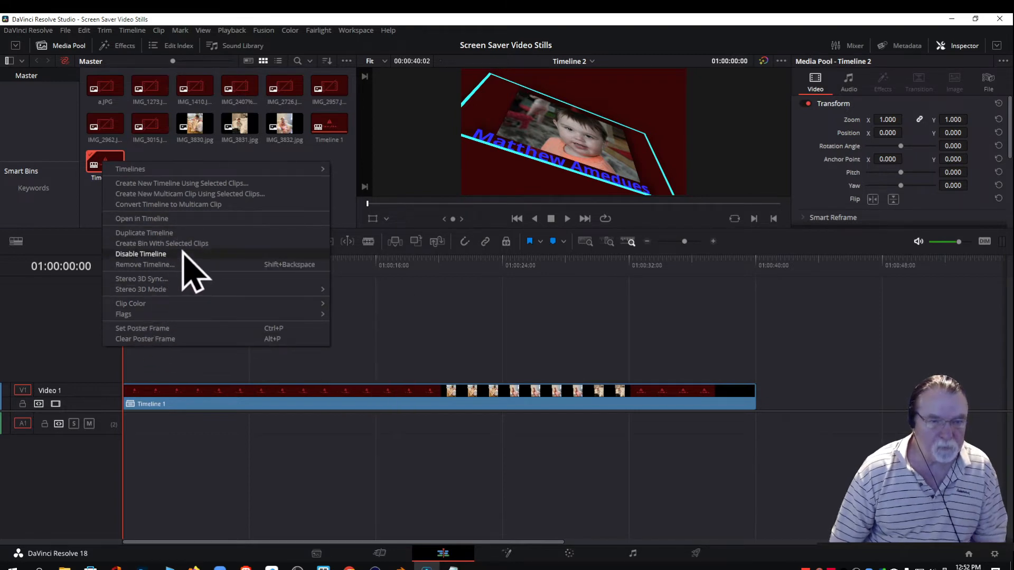
pyautogui.click(160, 265)
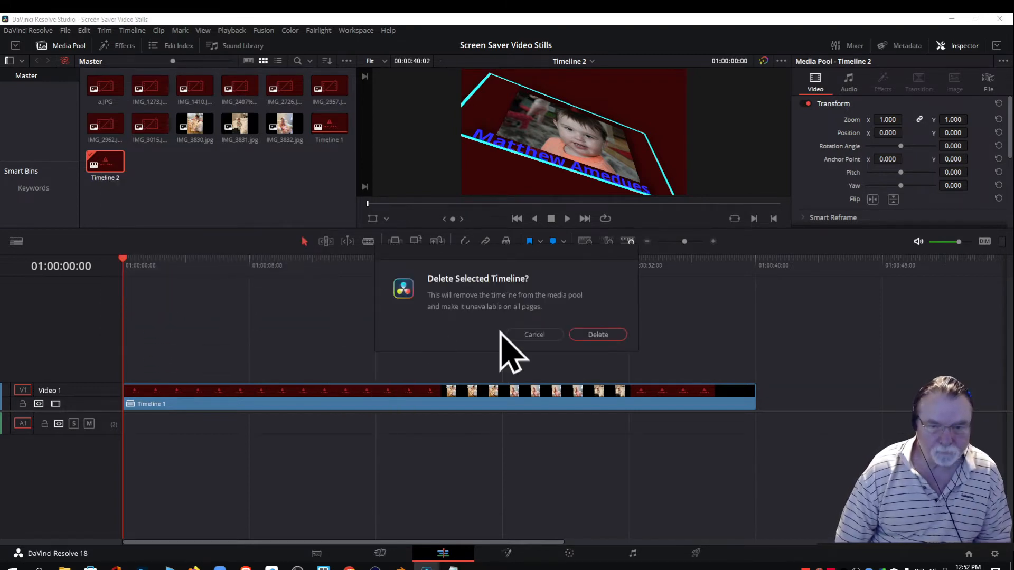
pyautogui.click(589, 335)
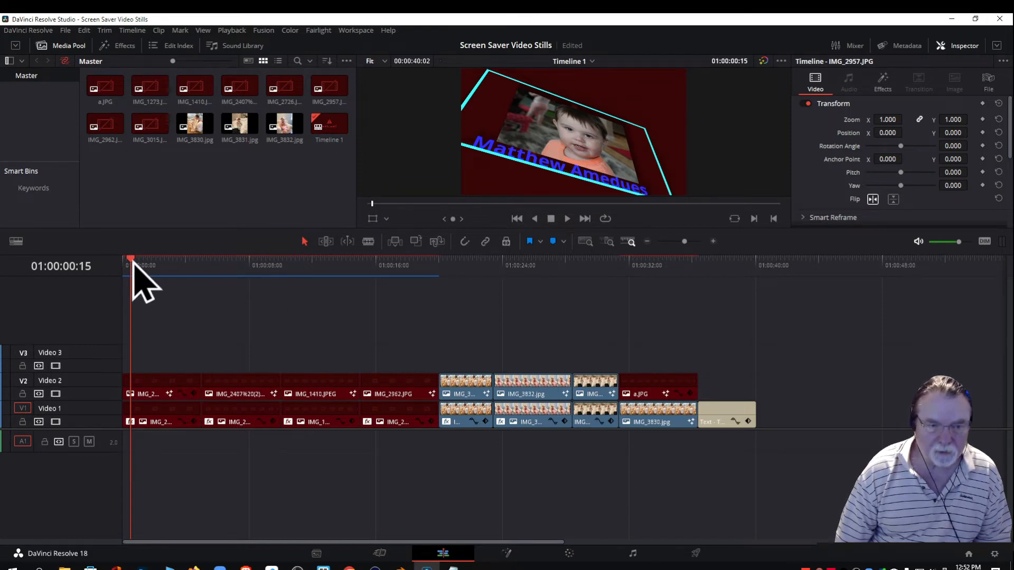
# Move the playhead to the timeline's start and check the offline a.JPG image's missing path by requesting its file location.
pyautogui.click(255, 264)
pyautogui.moveTo(286, 268); pyautogui.dragTo(100, 290)
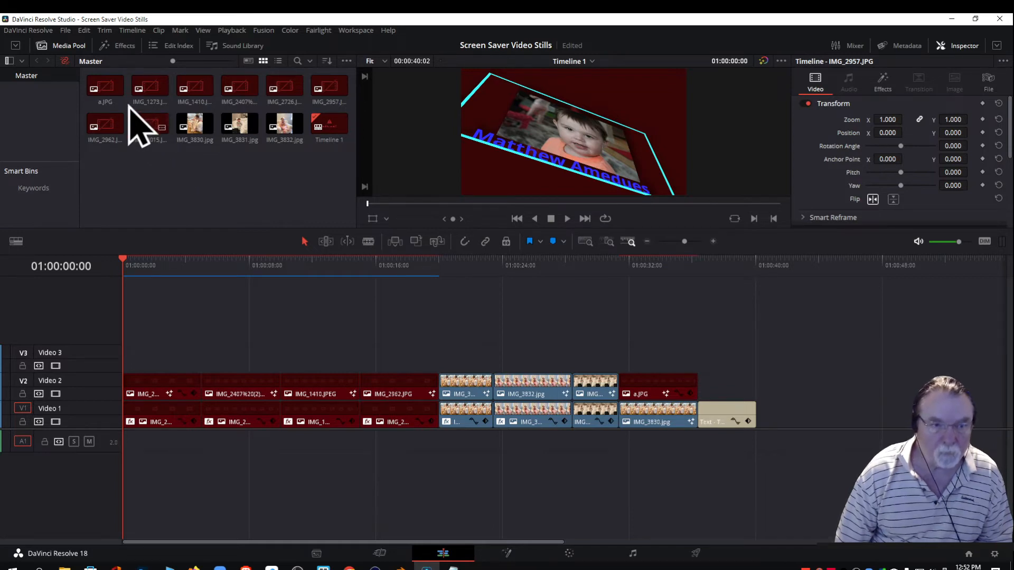
pyautogui.click(109, 94)
pyautogui.rightClick(108, 93)
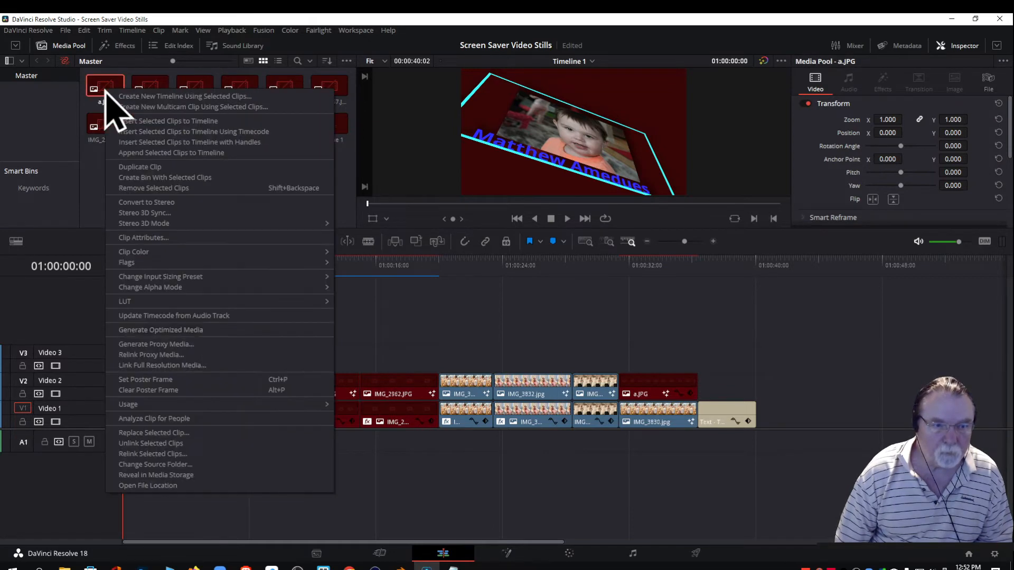
pyautogui.click(149, 485)
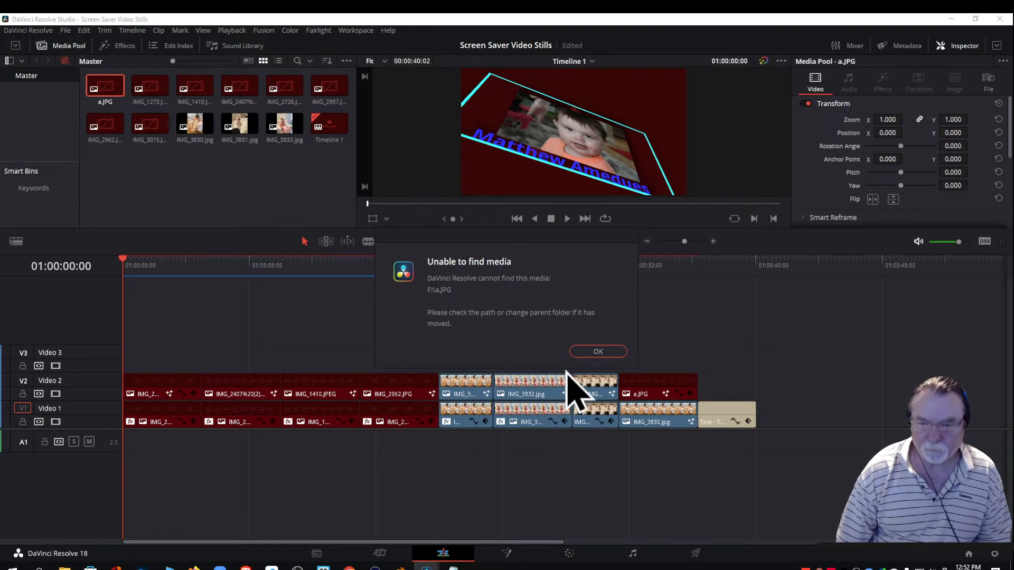
pyautogui.click(596, 353)
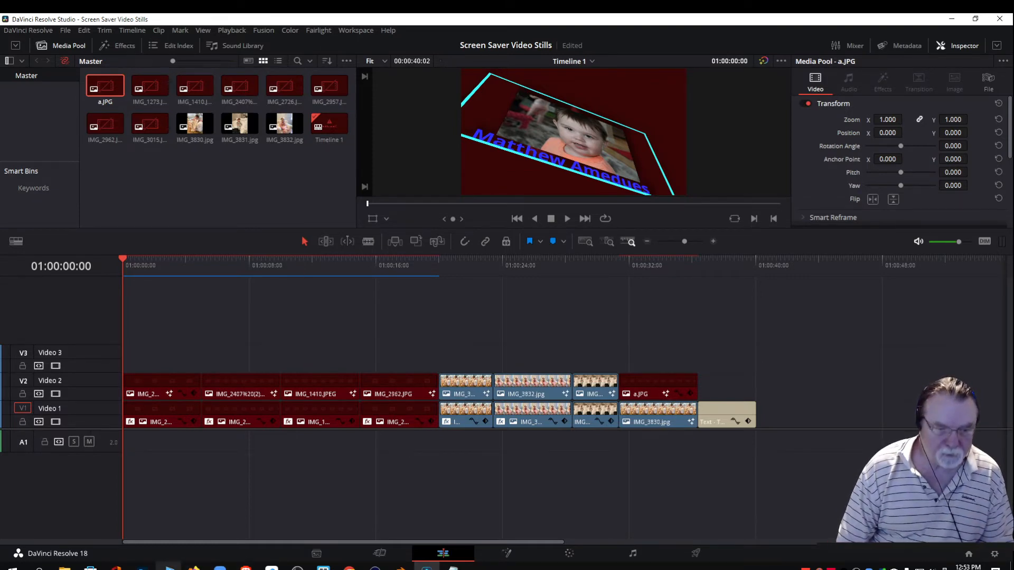
# Switch to File Explorer, look through the root folders of New Volume (E:), and close the window.
pyautogui.click(219, 569)
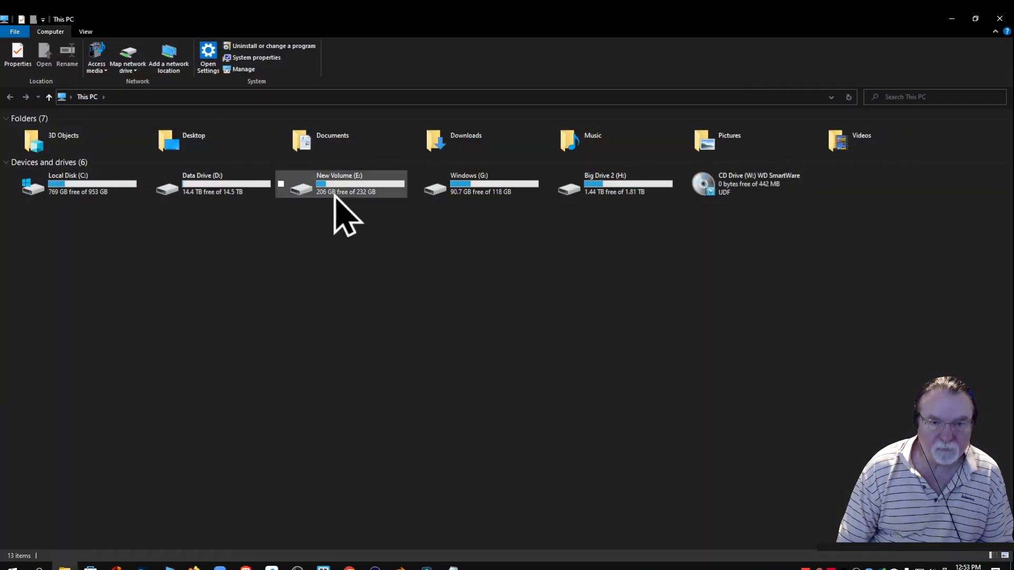
pyautogui.doubleClick(334, 196)
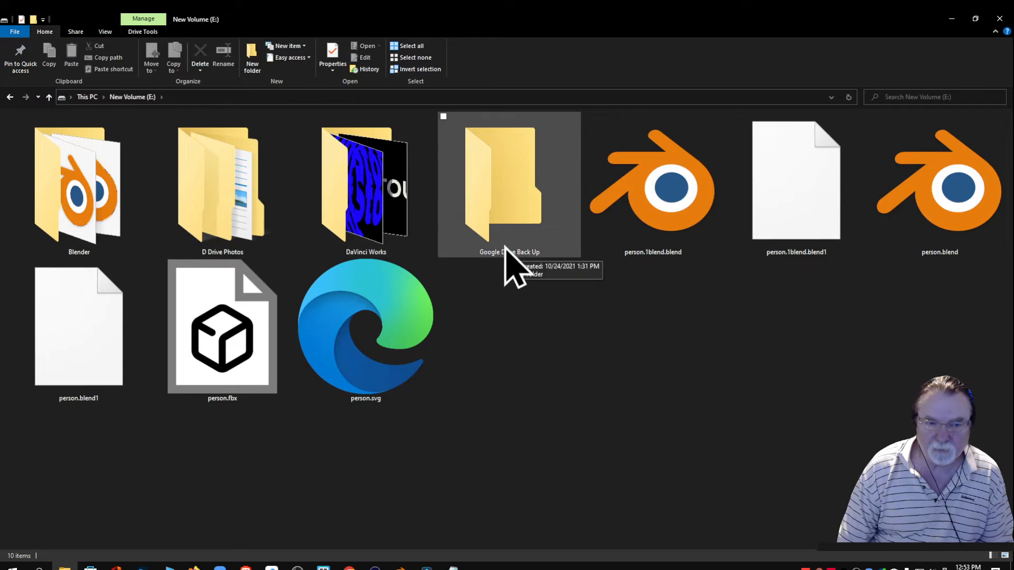
pyautogui.click(1000, 19)
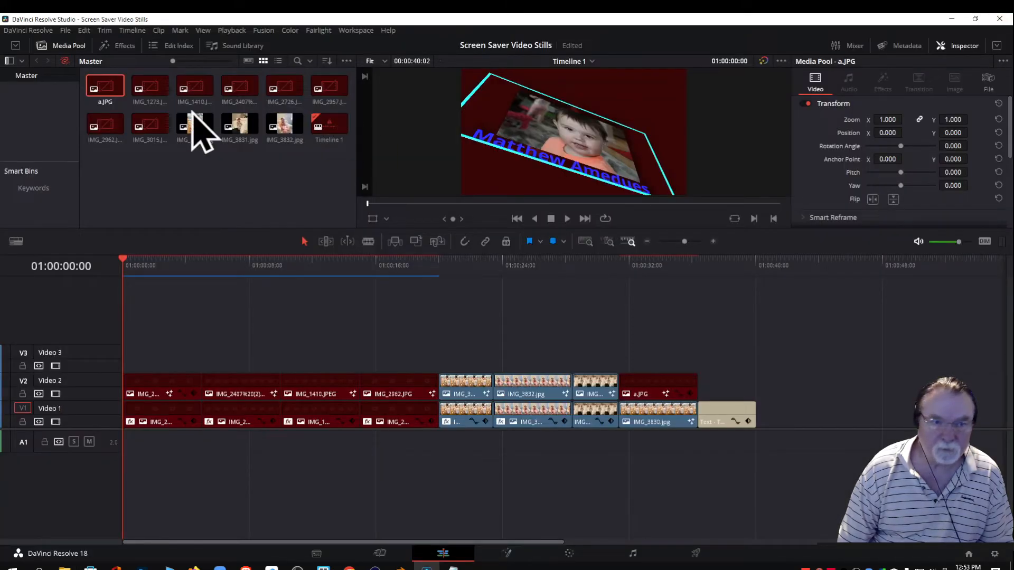
# Check the offline a.JPG image's missing path again by requesting its file location, and dismiss the notice.
pyautogui.rightClick(105, 89)
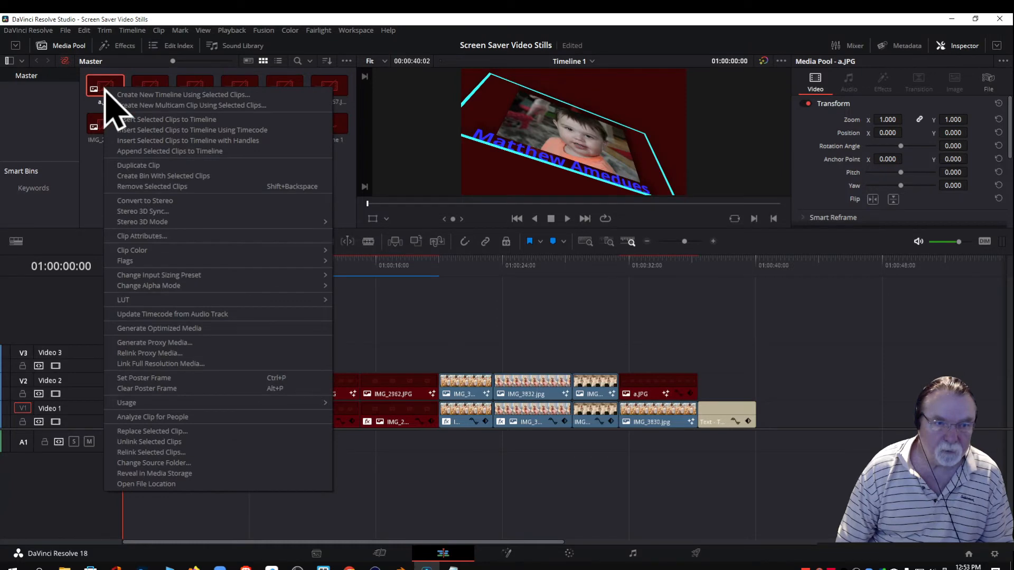
pyautogui.click(141, 483)
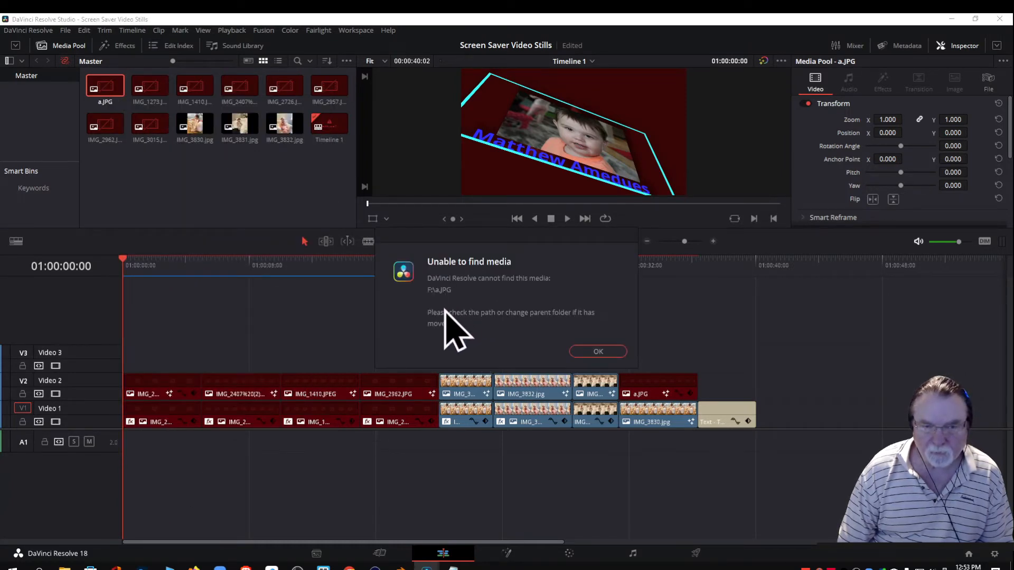
pyautogui.click(588, 353)
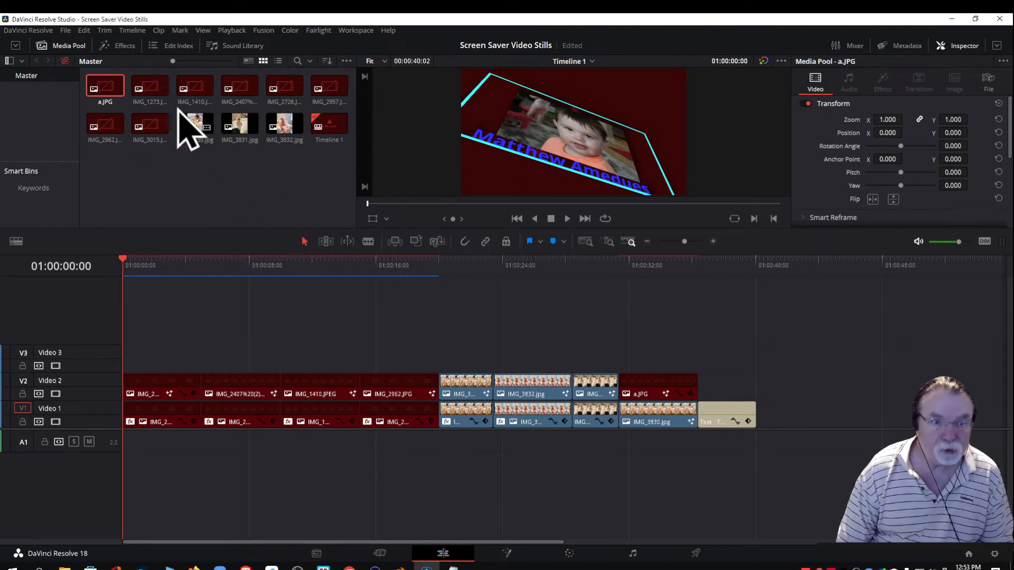
# Check the missing path of the offline IMG_1273.JPG image by requesting its file location.
pyautogui.click(148, 87)
pyautogui.rightClick(148, 87)
pyautogui.click(195, 465)
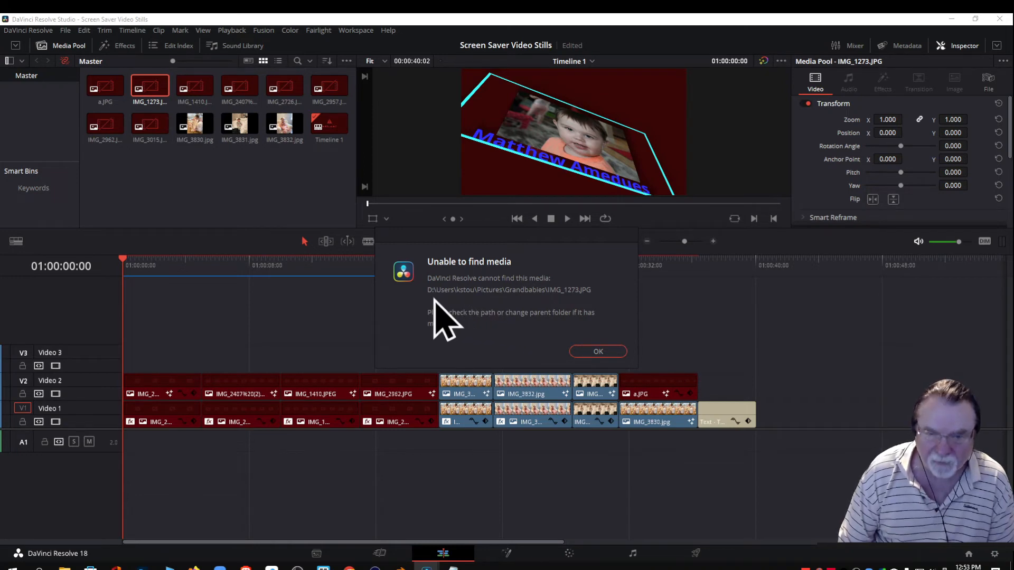
pyautogui.click(595, 352)
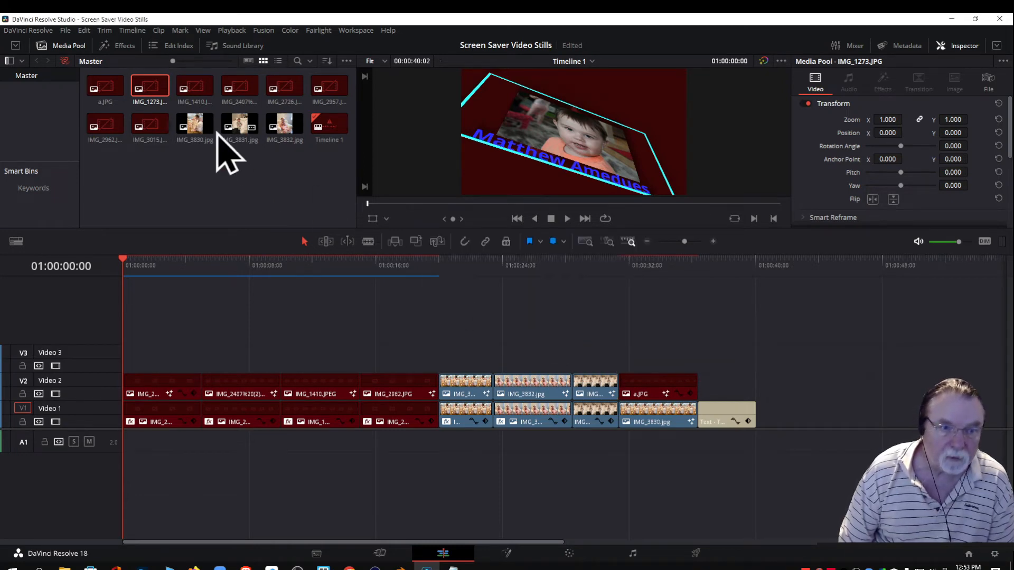
# Change IMG_1273.JPG's source folder to Grandbabies 2021, inside Pictures\Grandbabies of the user folder on drive E.
pyautogui.rightClick(148, 91)
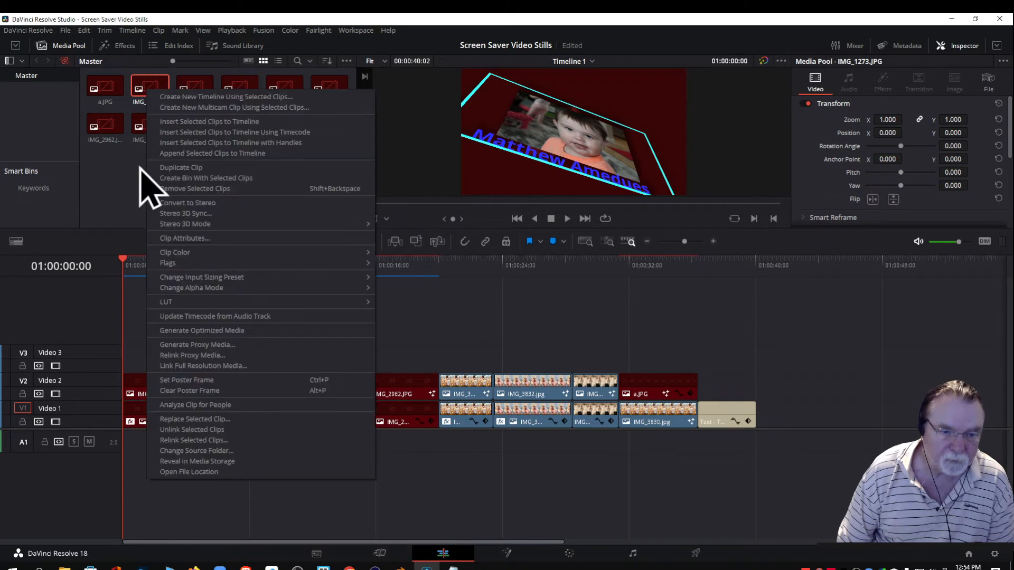
pyautogui.click(207, 455)
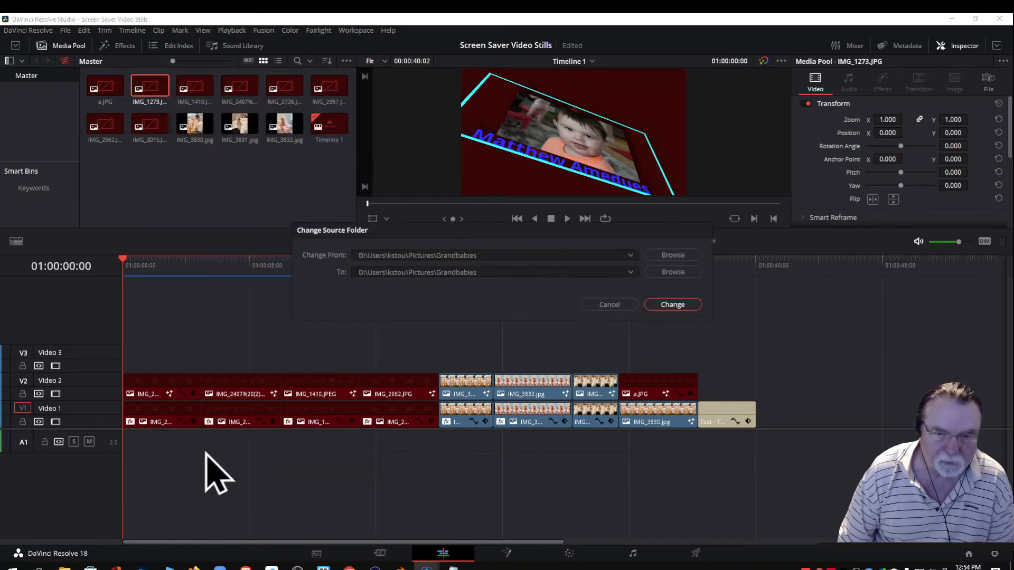
pyautogui.click(357, 272)
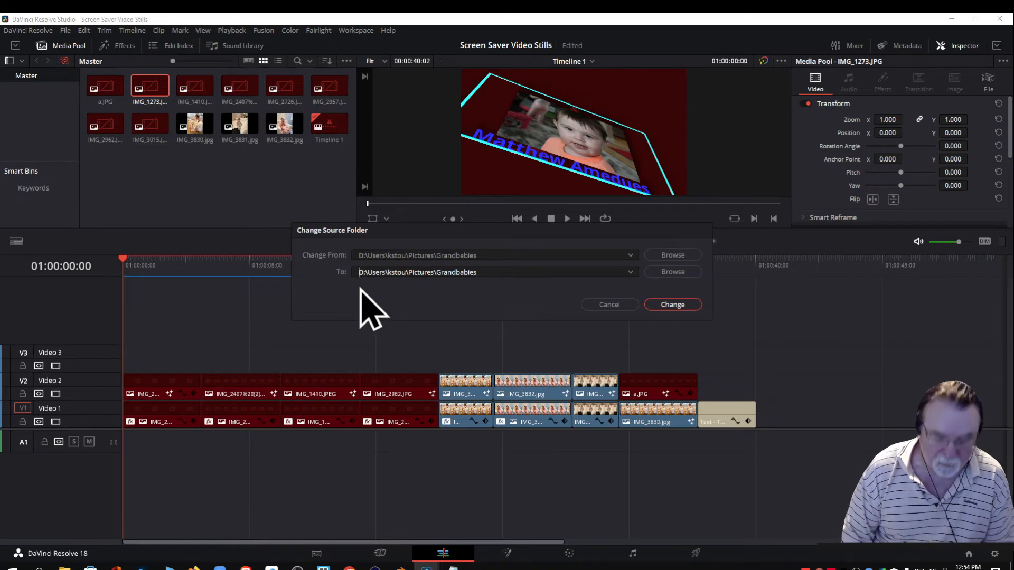
pyautogui.hotkey('ctrl', 'a')
pyautogui.write('E')
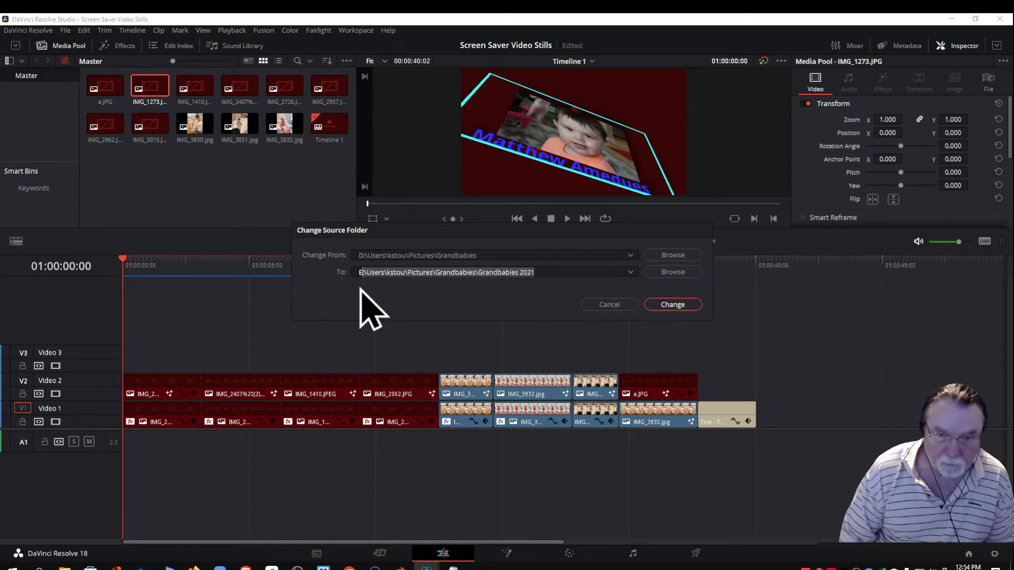
pyautogui.click(549, 270)
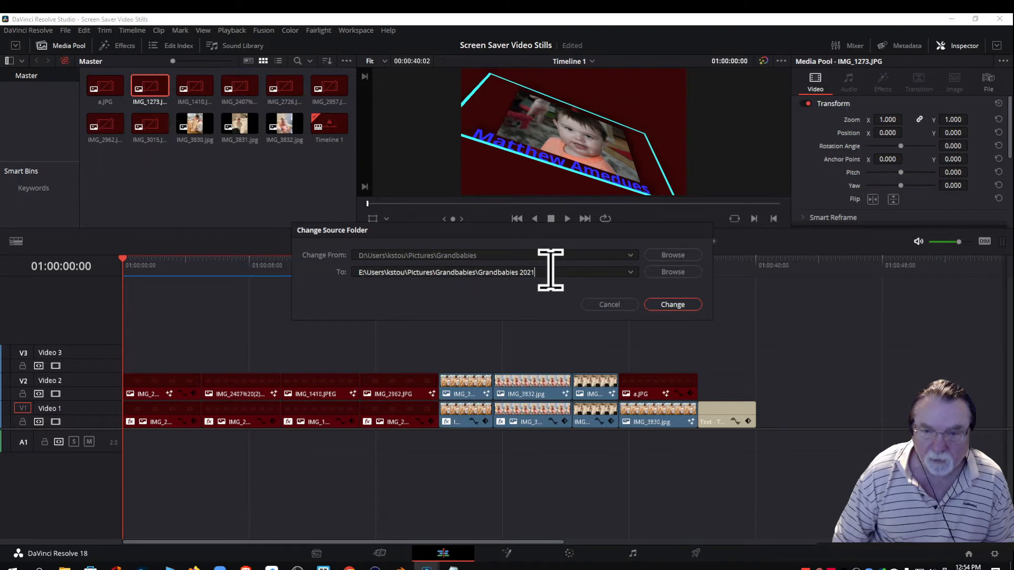
pyautogui.click(671, 308)
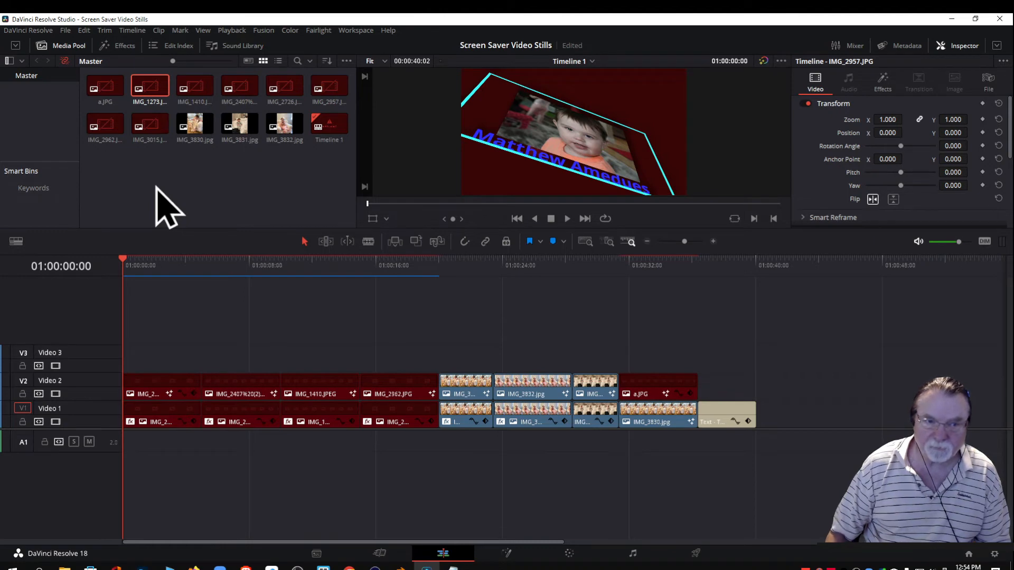
# Check the missing path of the offline IMG_1410.JPEG image by requesting its file location.
pyautogui.rightClick(195, 89)
pyautogui.click(229, 484)
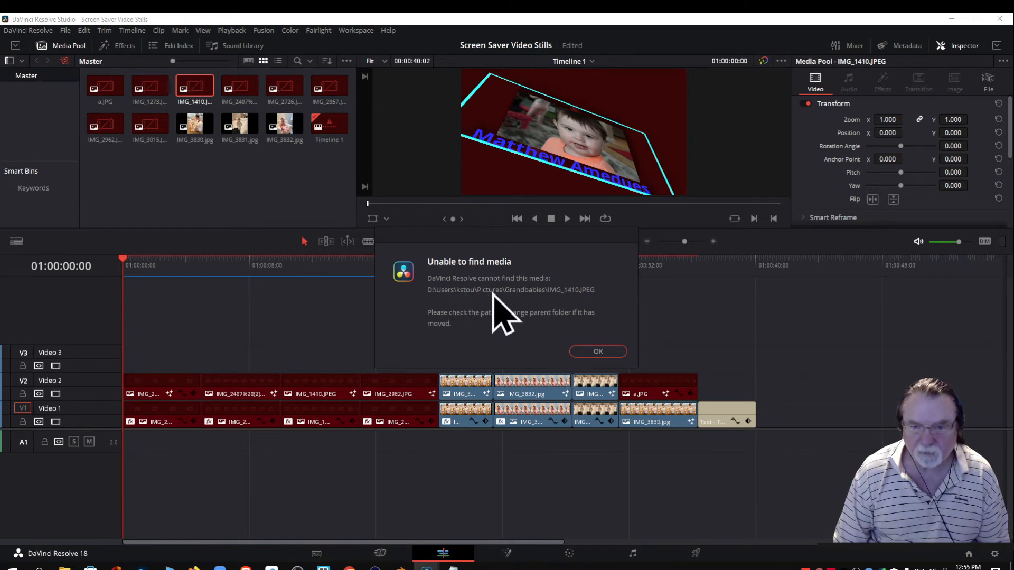
pyautogui.click(592, 350)
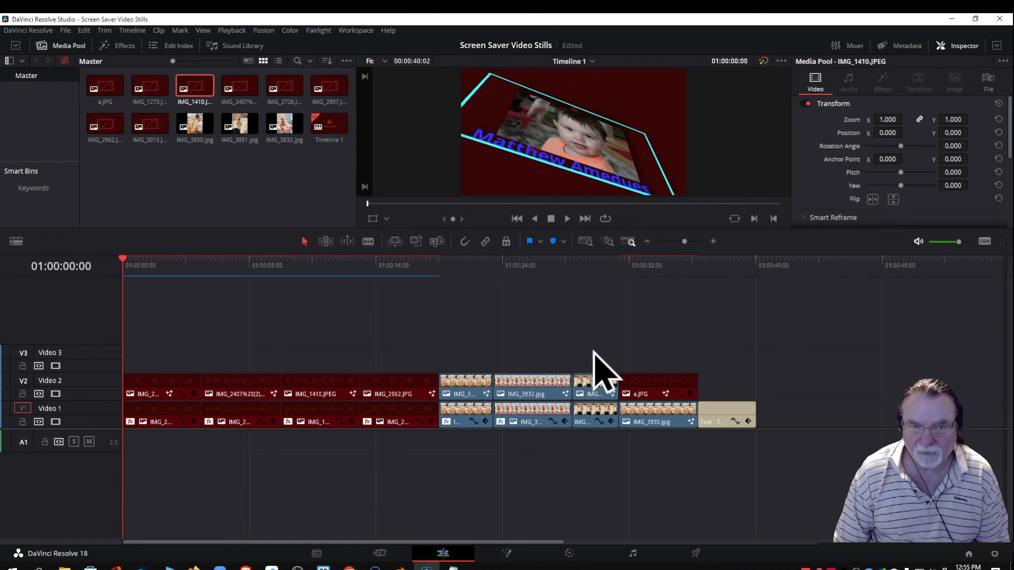
# Change IMG_1410.JPEG's source folder to the user's Pictures\Grandbabies\Grandbabies 2021 path on drive E.
pyautogui.rightClick(191, 87)
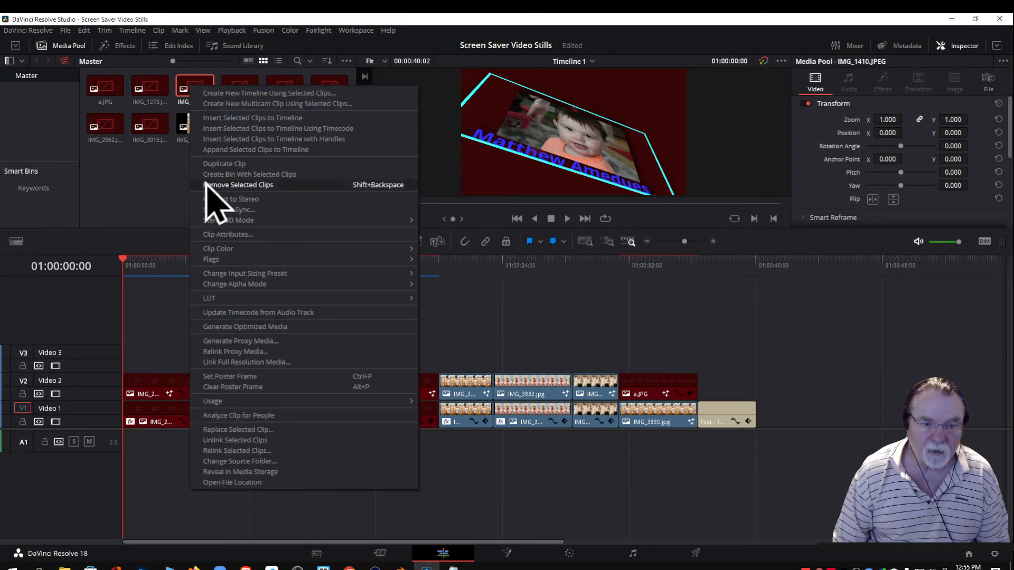
pyautogui.click(241, 461)
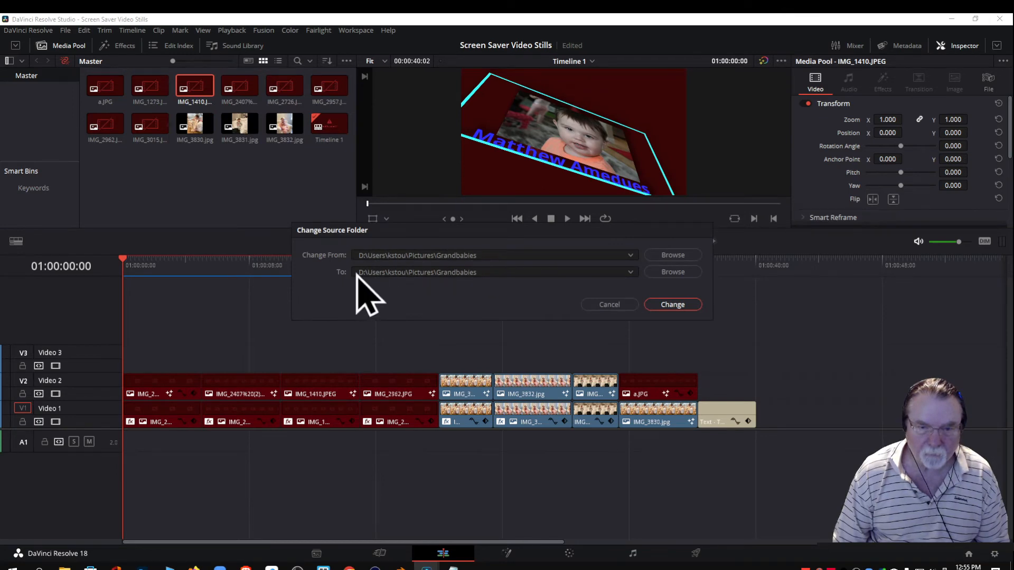
pyautogui.click(359, 270)
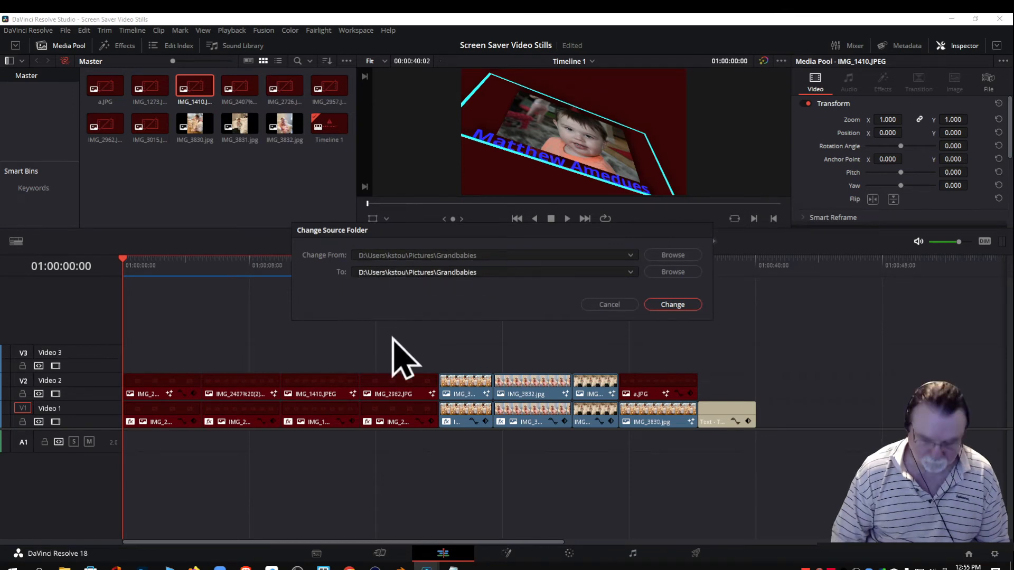
pyautogui.hotkey('ctrl', 'a')
pyautogui.write('E')
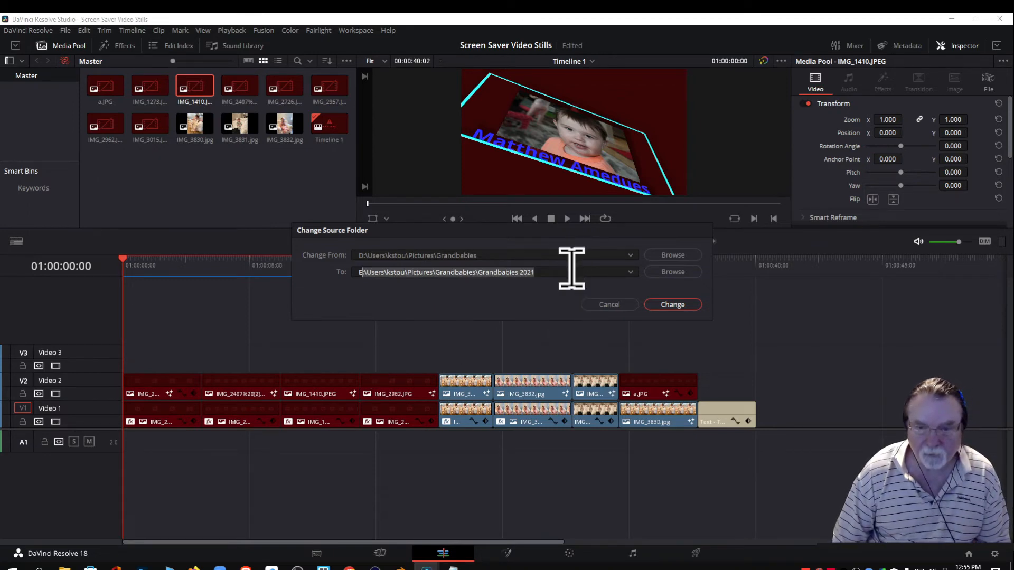
pyautogui.click(673, 306)
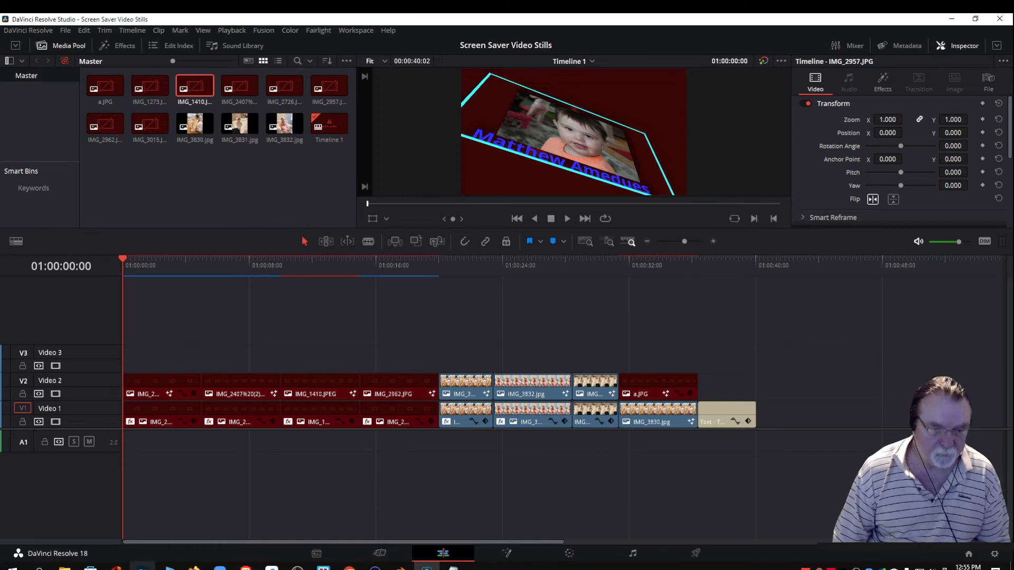
# Switch to File Explorer and browse Data Drive (D:) through Users and the user's Pictures folder into 2021 pics.
pyautogui.click(169, 566)
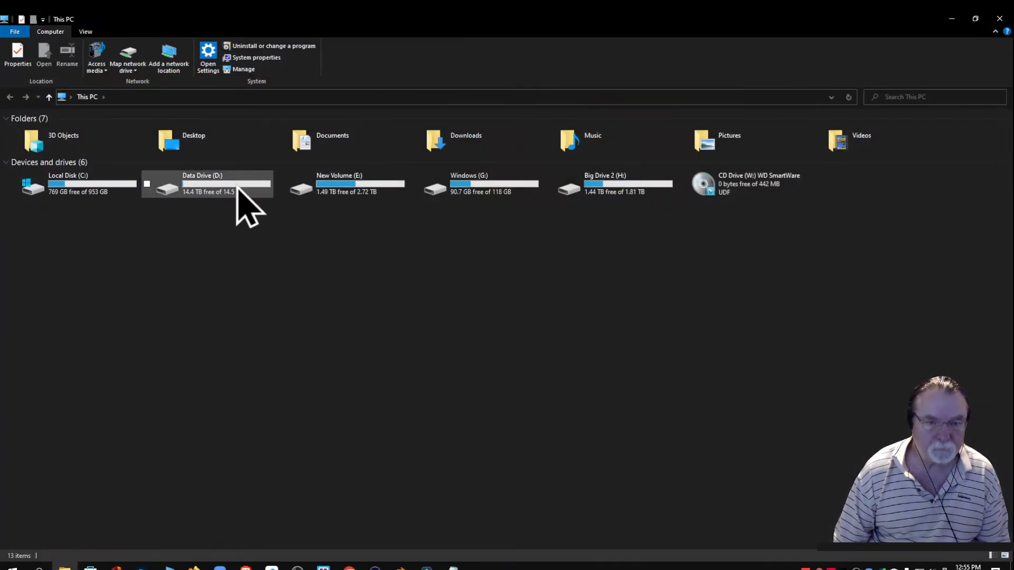
pyautogui.click(212, 191)
pyautogui.doubleClick(212, 191)
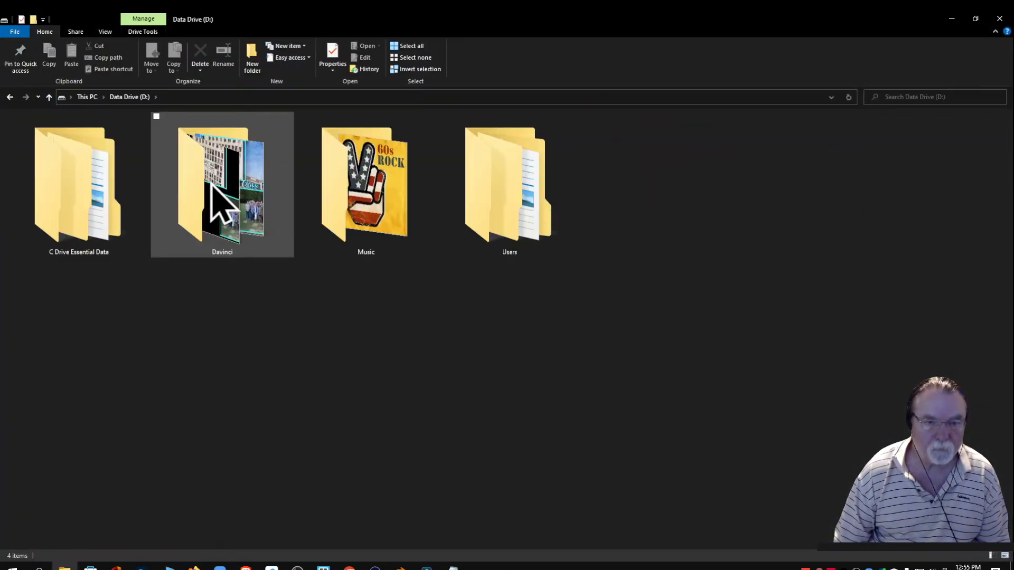
pyautogui.doubleClick(471, 184)
pyautogui.doubleClick(39, 132)
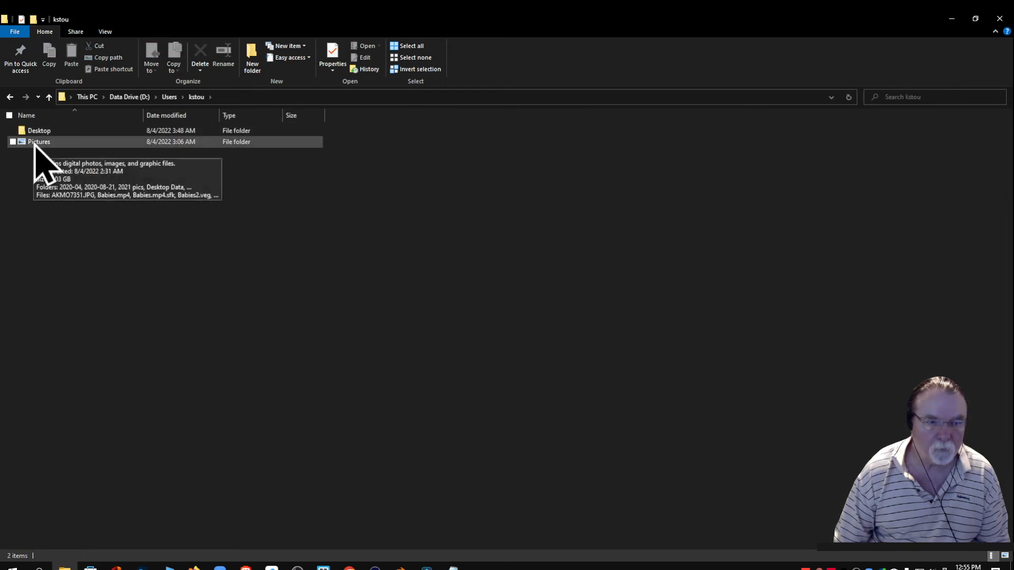
pyautogui.doubleClick(35, 142)
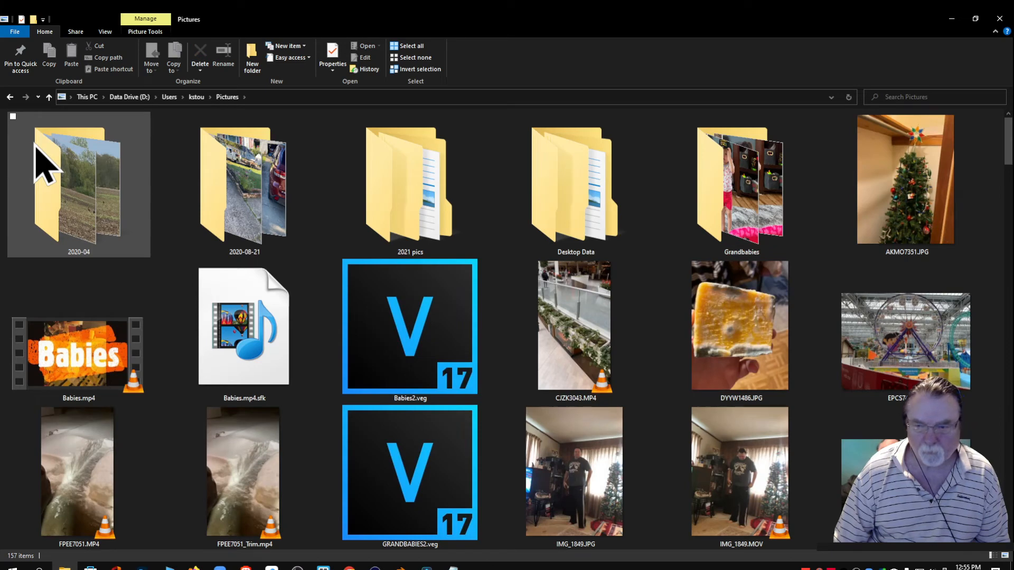
pyautogui.click(412, 206)
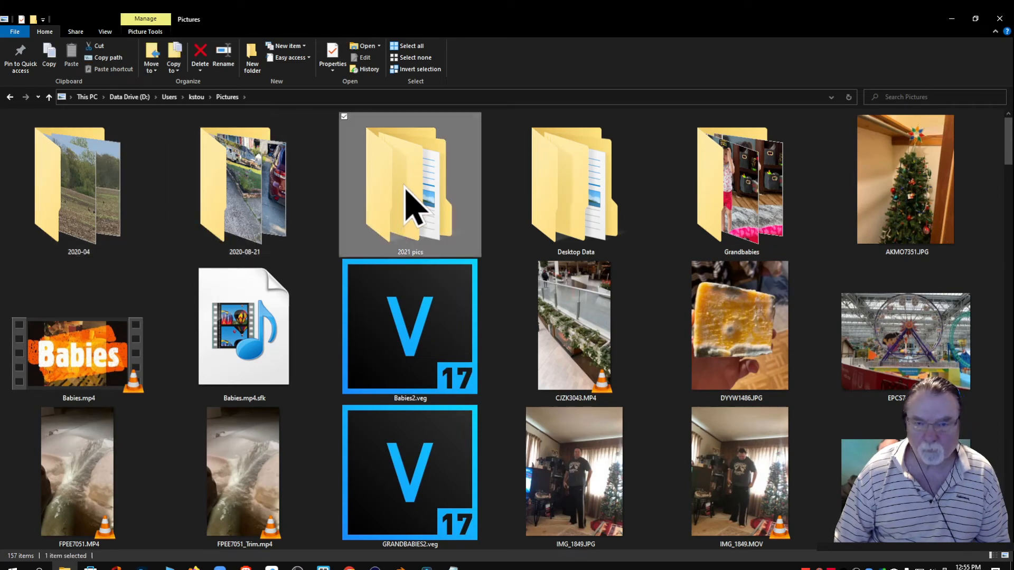
pyautogui.doubleClick(406, 188)
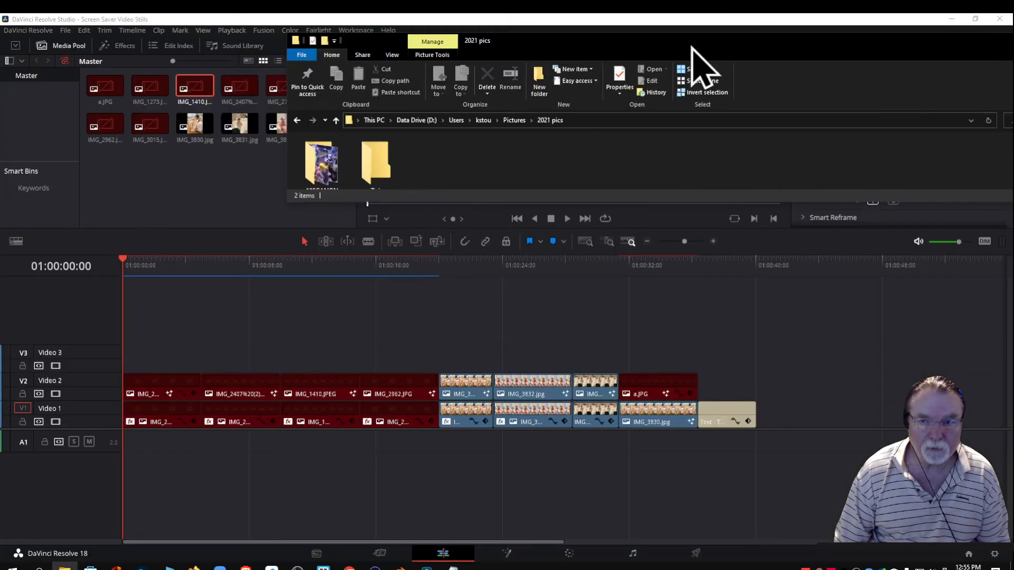
# Return to DaVinci Resolve and recheck IMG_1410.JPEG's missing path by requesting its file location.
pyautogui.rightClick(190, 87)
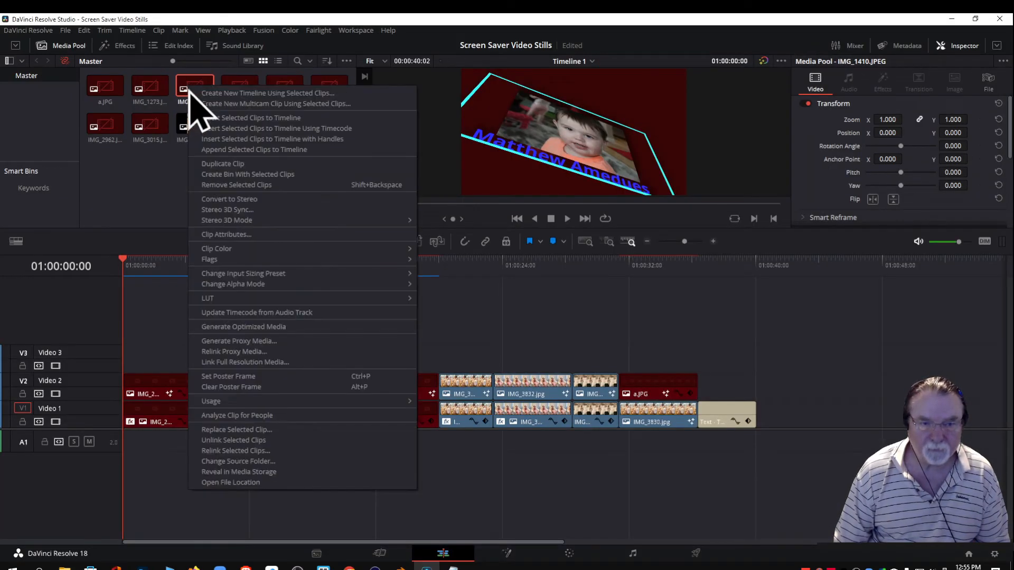
pyautogui.click(227, 481)
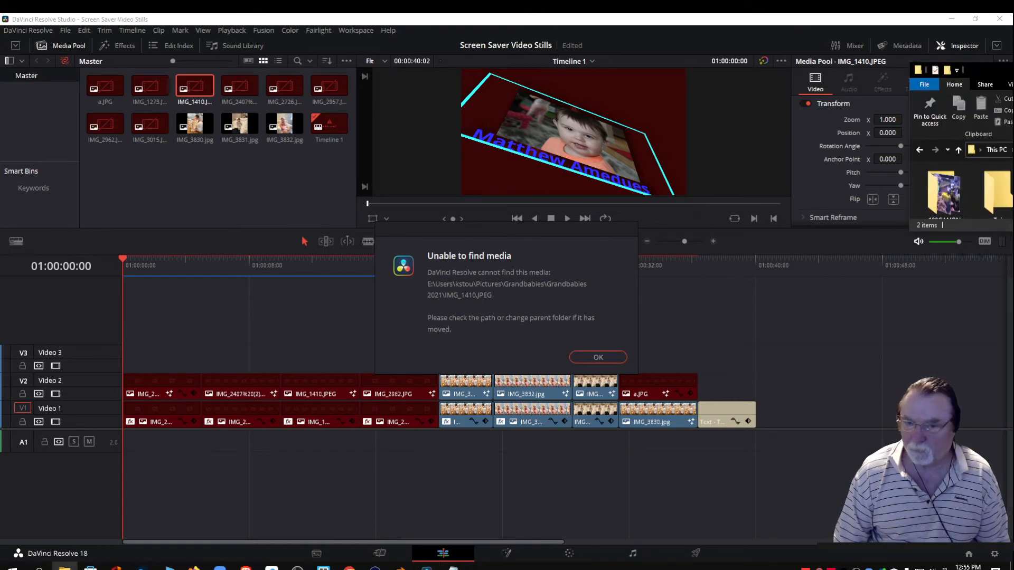
pyautogui.moveTo(526, 232); pyautogui.dragTo(1013, 280)
# Maximize the File Explorer window, go back to the root of Data Drive (D:), and open the C Drive Essential Data folder.
pyautogui.moveTo(1013, 80); pyautogui.dragTo(618, 141)
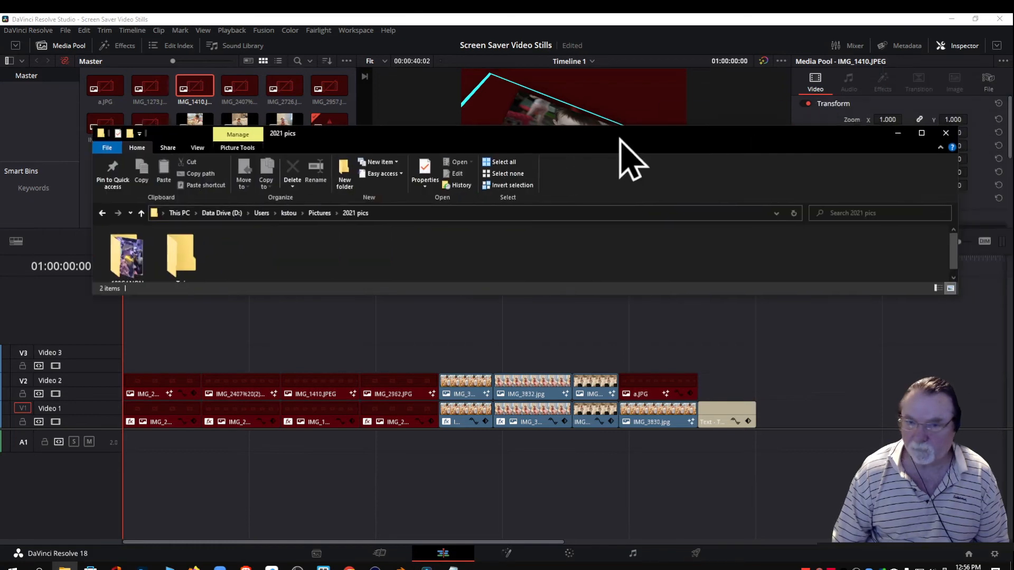
pyautogui.doubleClick(922, 134)
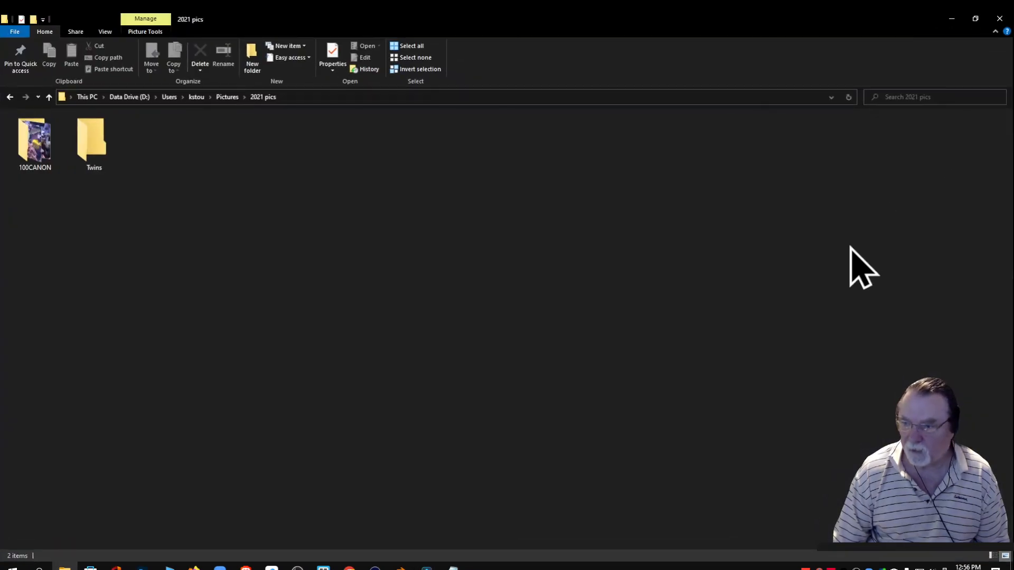
pyautogui.click(8, 97)
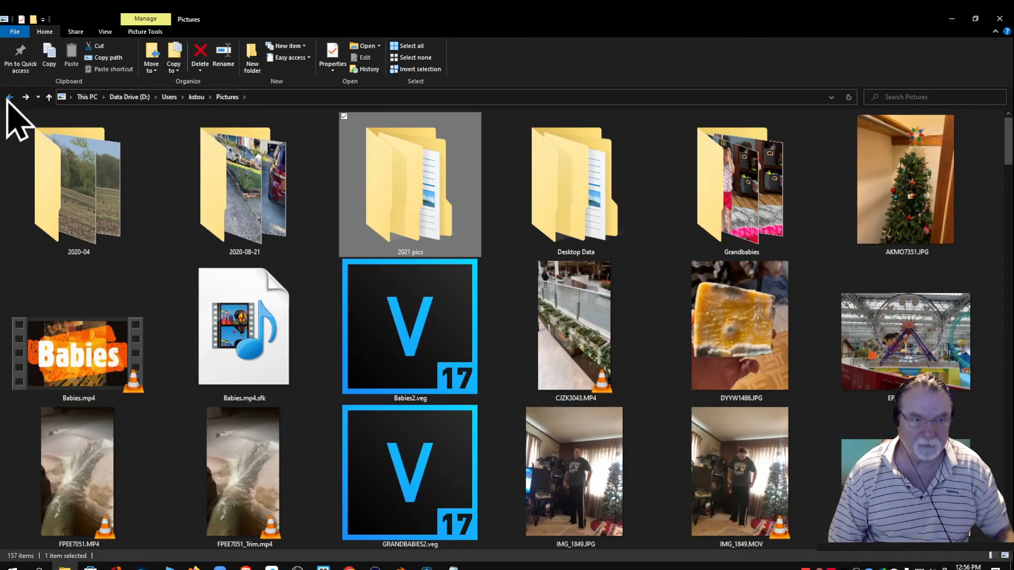
pyautogui.click(8, 98)
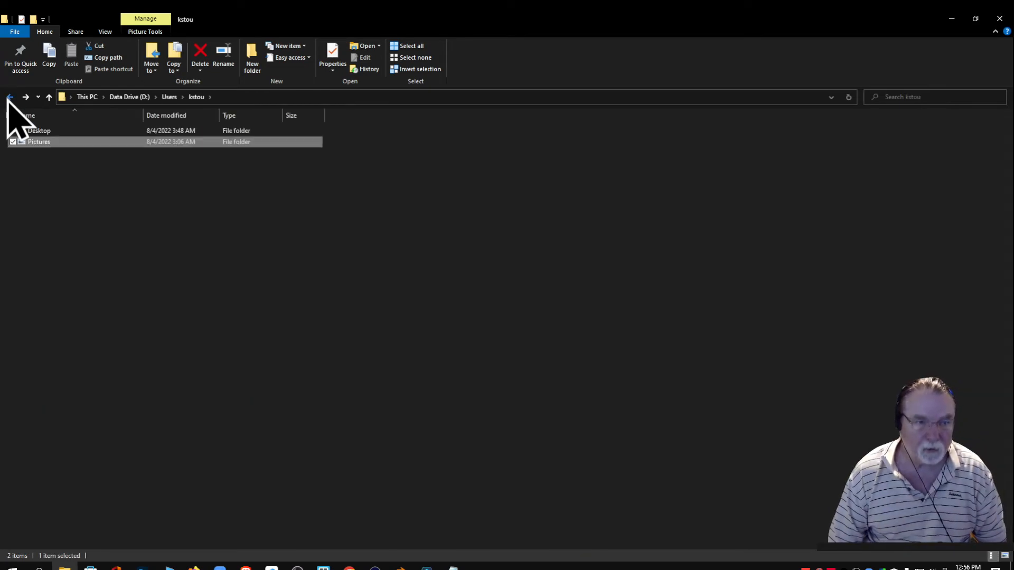
pyautogui.click(8, 98)
pyautogui.click(8, 98)
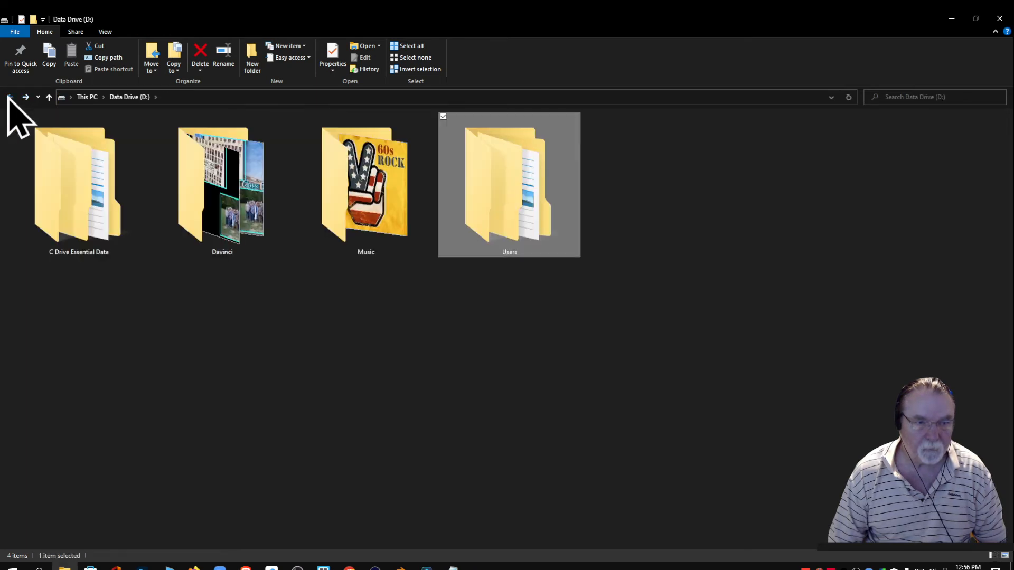
pyautogui.doubleClick(75, 208)
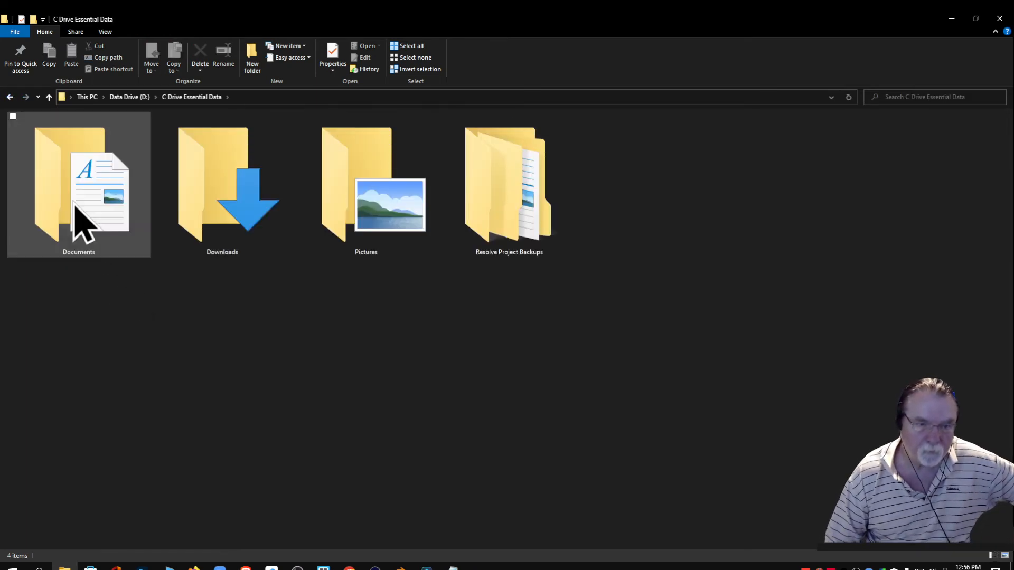
# Check the grandbabies I folder inside Pictures under C Drive Essential Data on drive D, and go back to This PC.
pyautogui.doubleClick(372, 192)
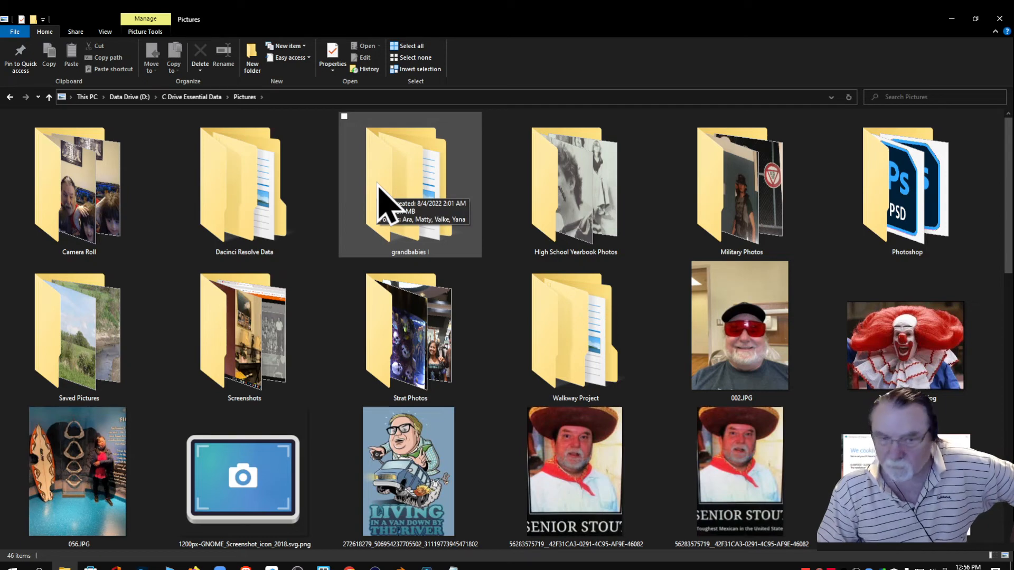
pyautogui.doubleClick(403, 183)
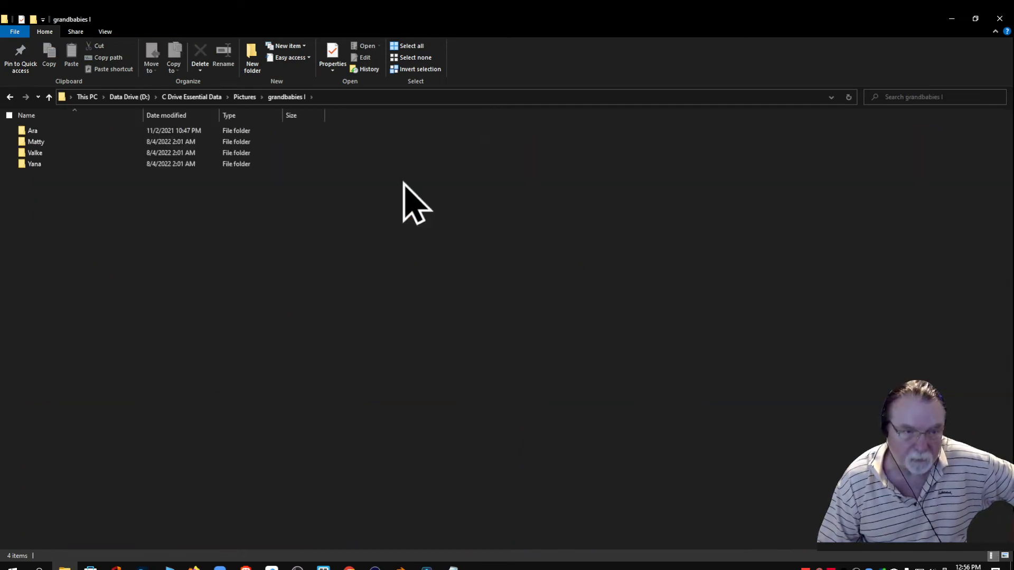
pyautogui.click(10, 97)
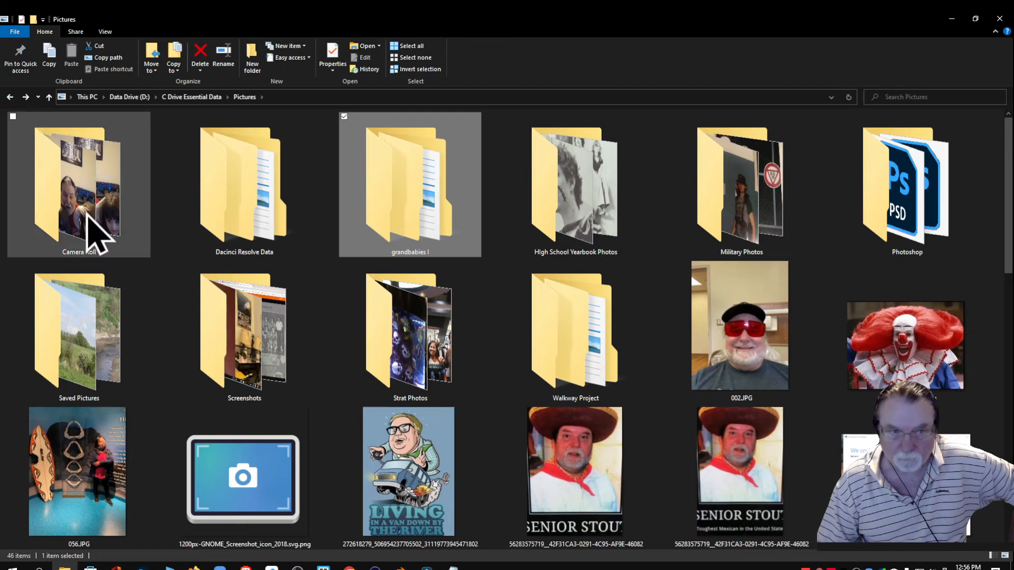
pyautogui.click(10, 97)
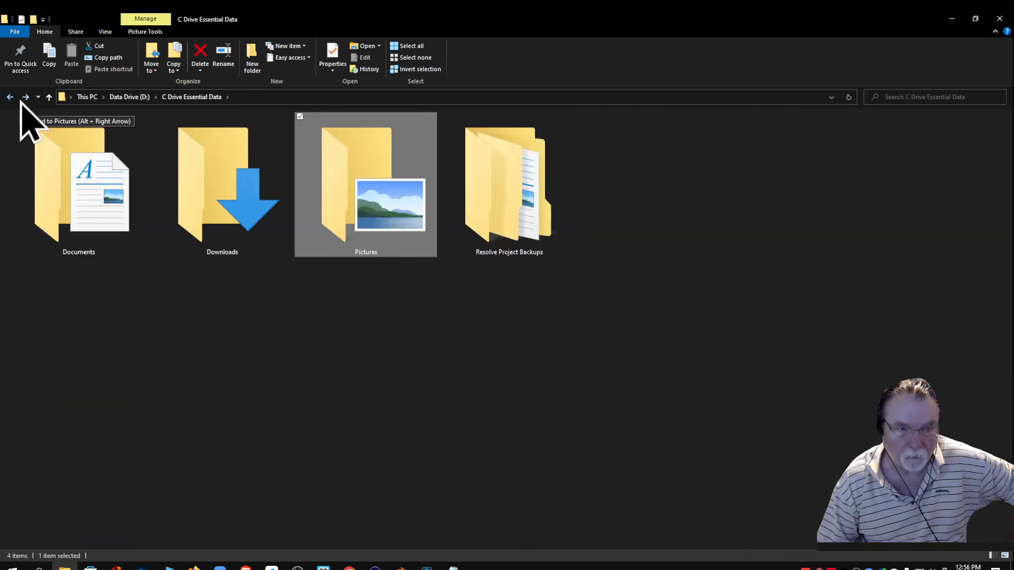
pyautogui.click(11, 98)
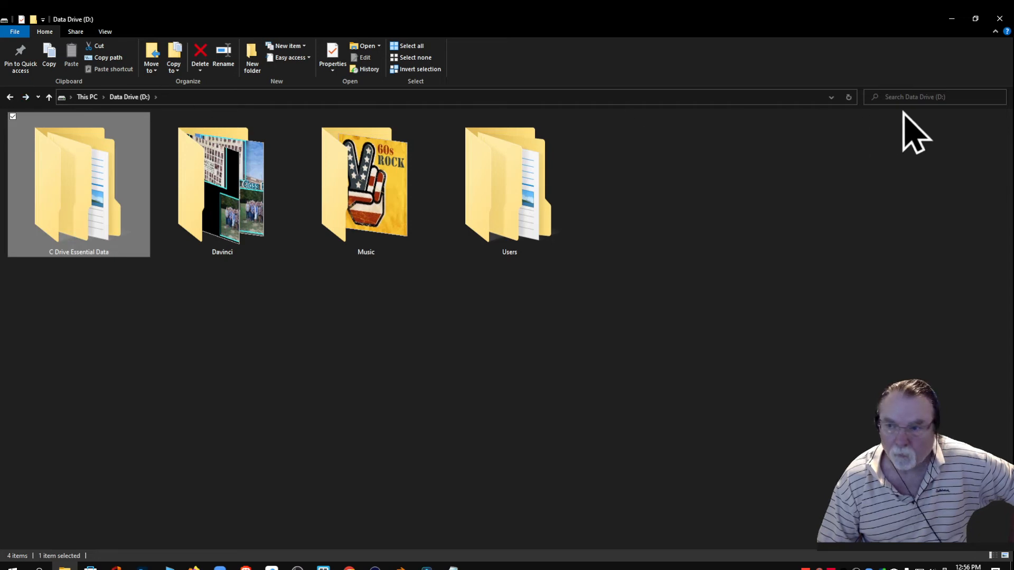
pyautogui.click(9, 97)
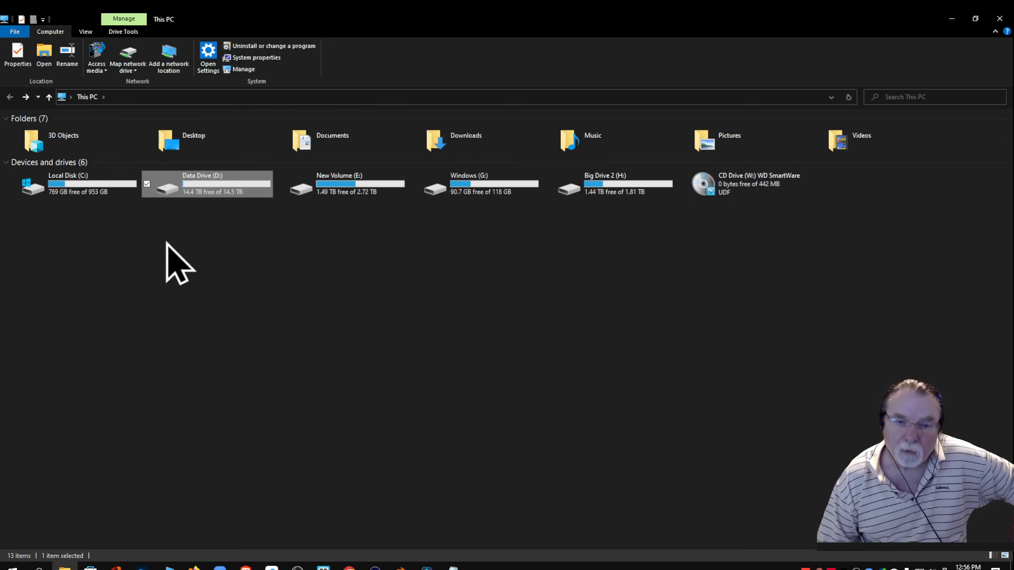
# Open New Volume (E:), look through the user folder inside C Drive User Data, and return to the drive's root.
pyautogui.click(325, 189)
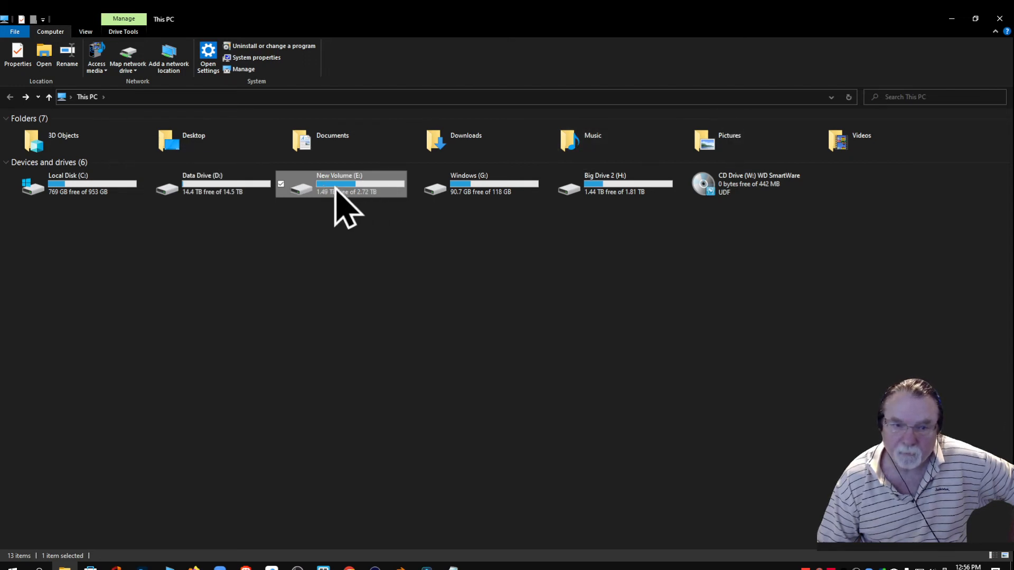
pyautogui.doubleClick(335, 188)
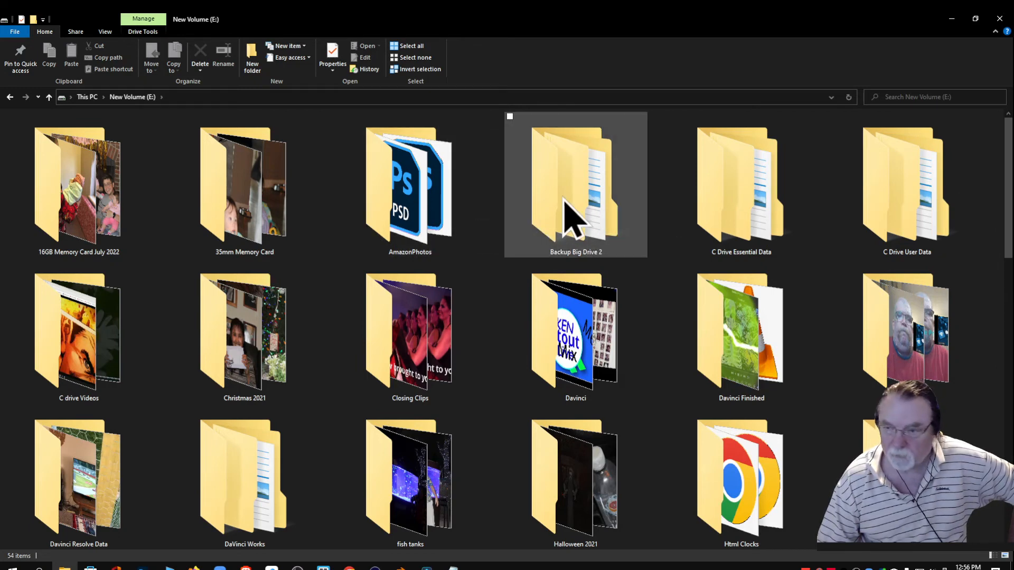
pyautogui.doubleClick(881, 178)
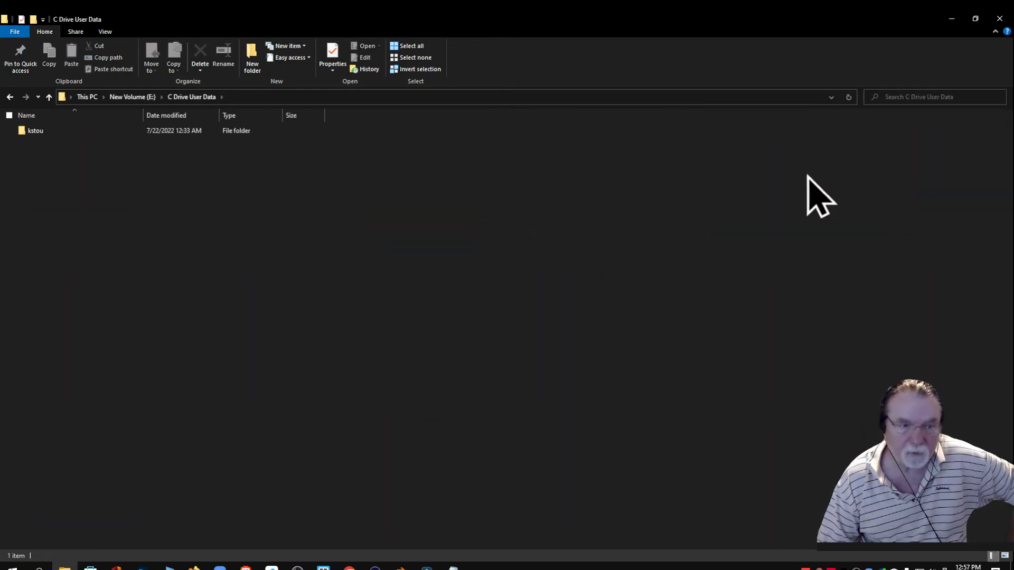
pyautogui.doubleClick(34, 132)
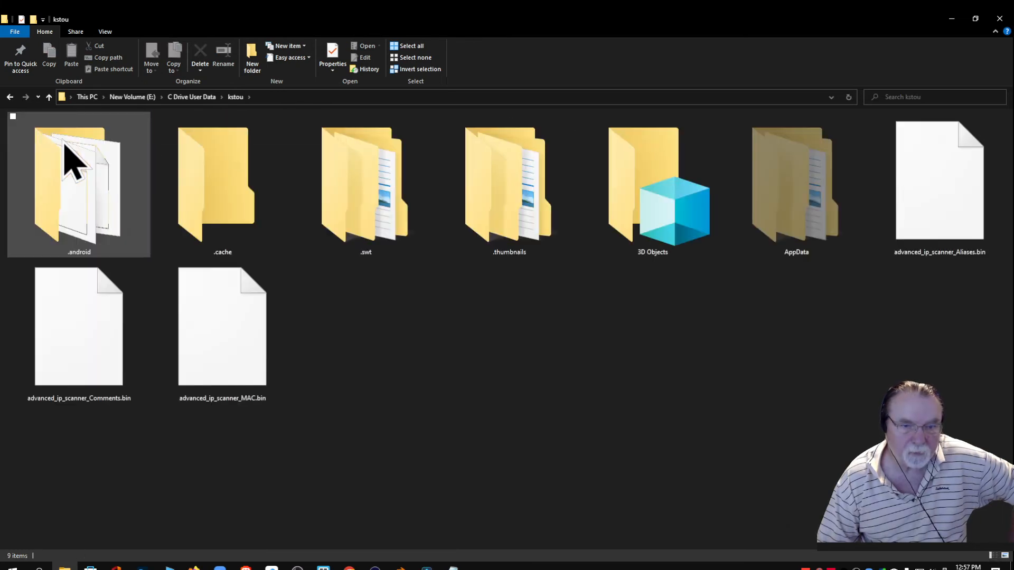
pyautogui.click(9, 96)
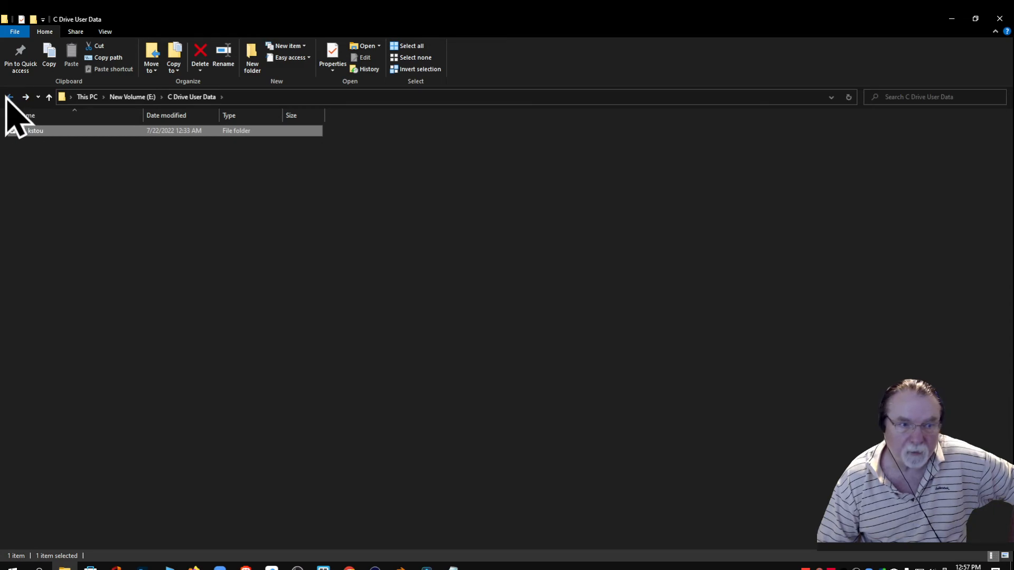
pyautogui.click(9, 96)
# Check the grandbabies I folder inside C Drive Essential Data's Pictures on drive E, and return to the drive's root.
pyautogui.doubleClick(733, 196)
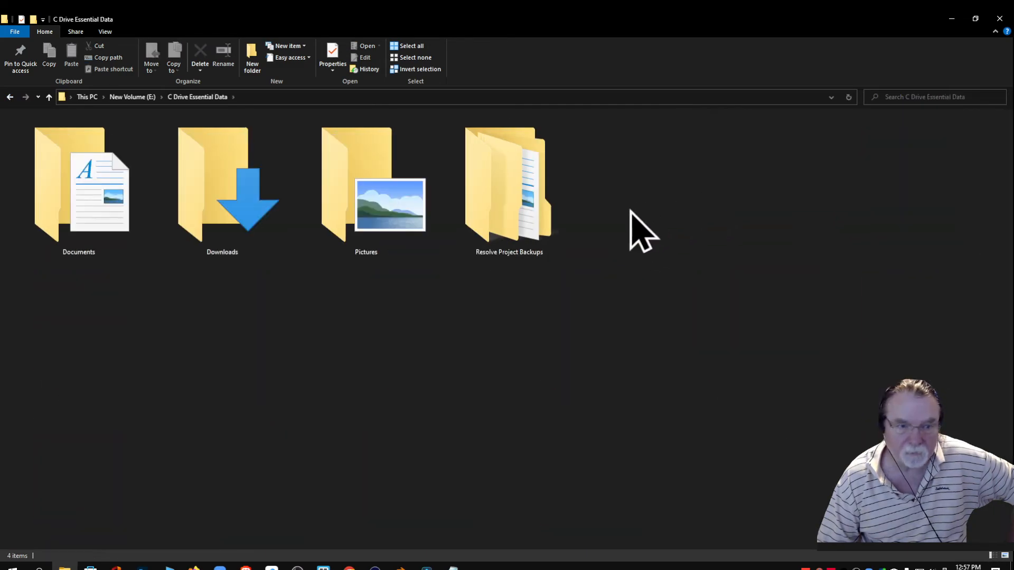
pyautogui.doubleClick(384, 191)
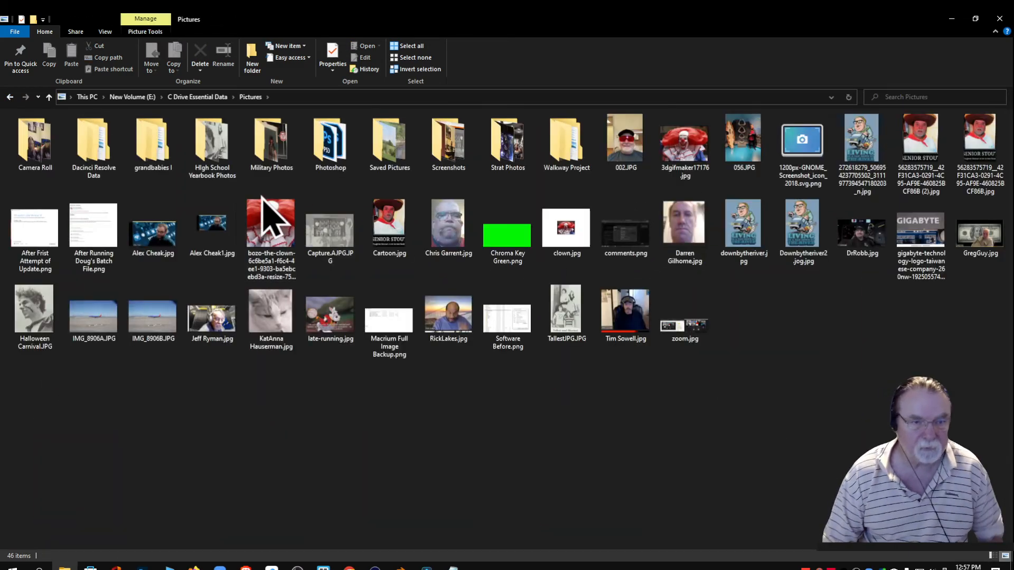
pyautogui.doubleClick(153, 147)
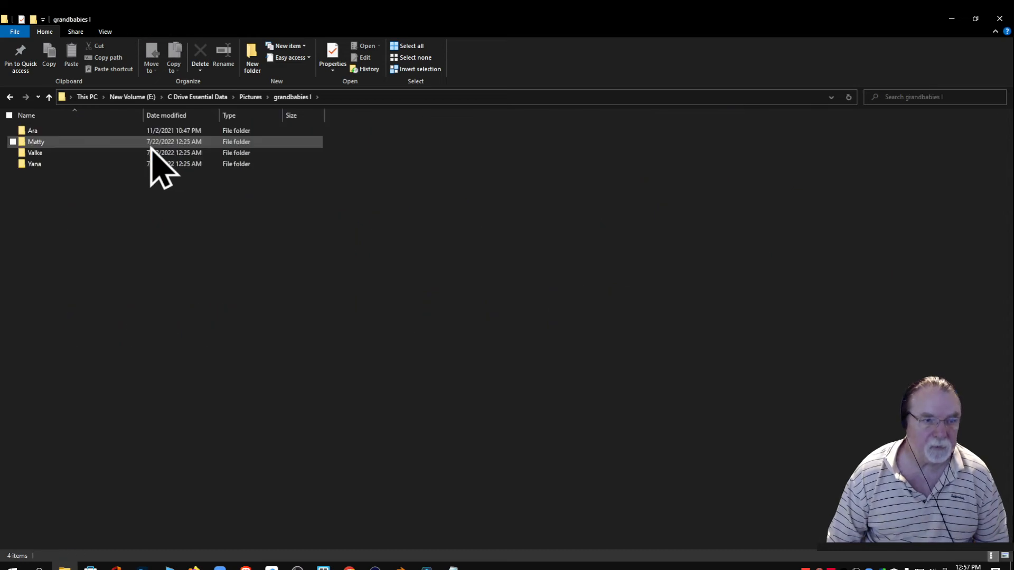
pyautogui.click(10, 97)
pyautogui.click(10, 98)
pyautogui.click(10, 97)
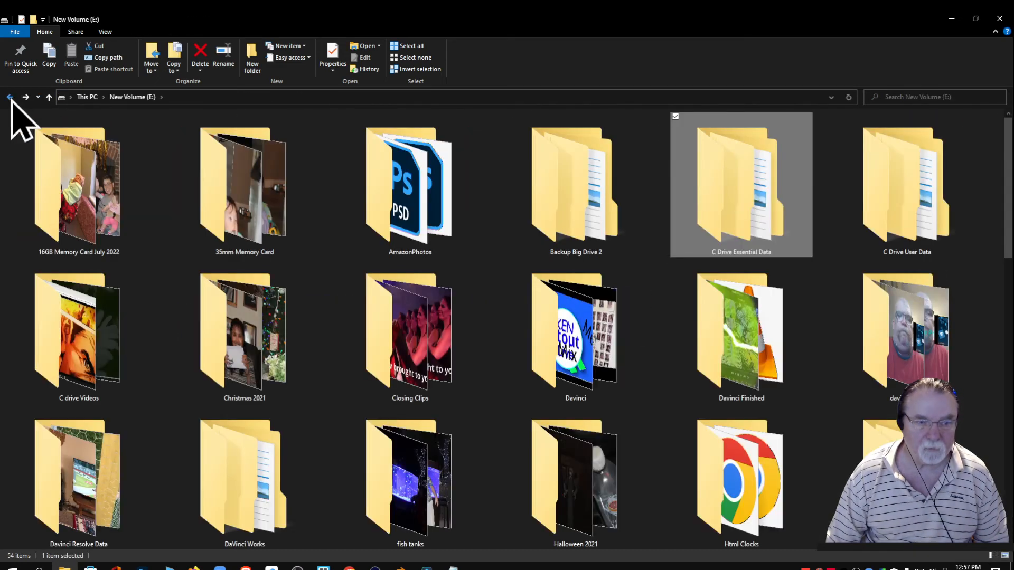
# Search New Volume (E:) for 1410, open the file location of an IMG_1410.JPEG match, and enlarge the resulting folder window.
pyautogui.click(919, 96)
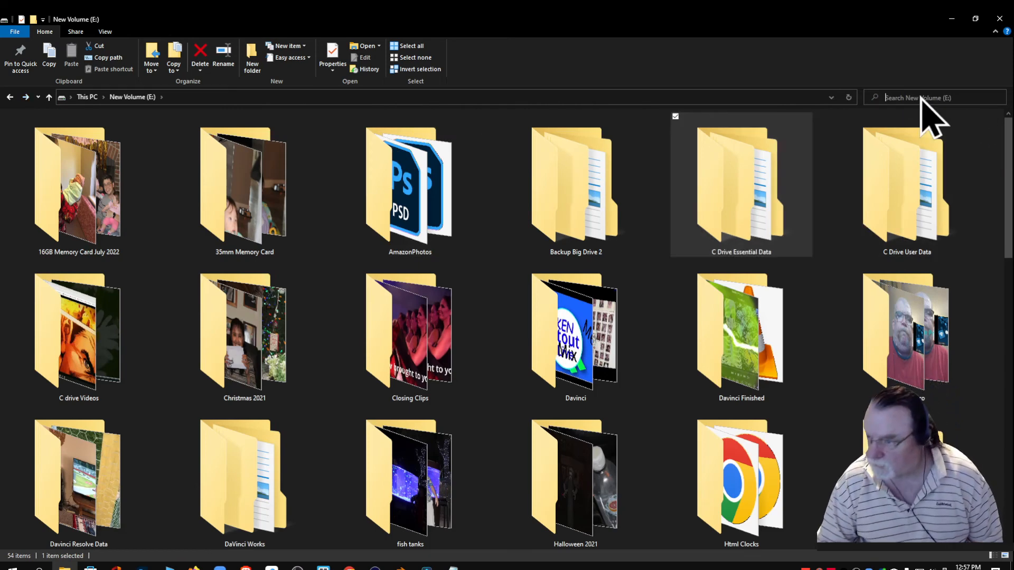
pyautogui.write('1410')
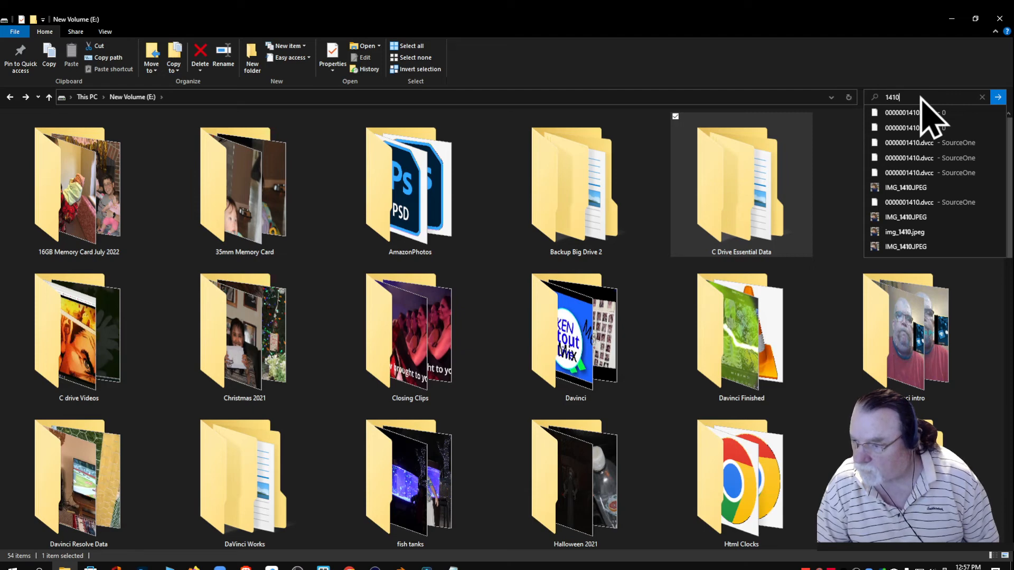
pyautogui.rightClick(911, 218)
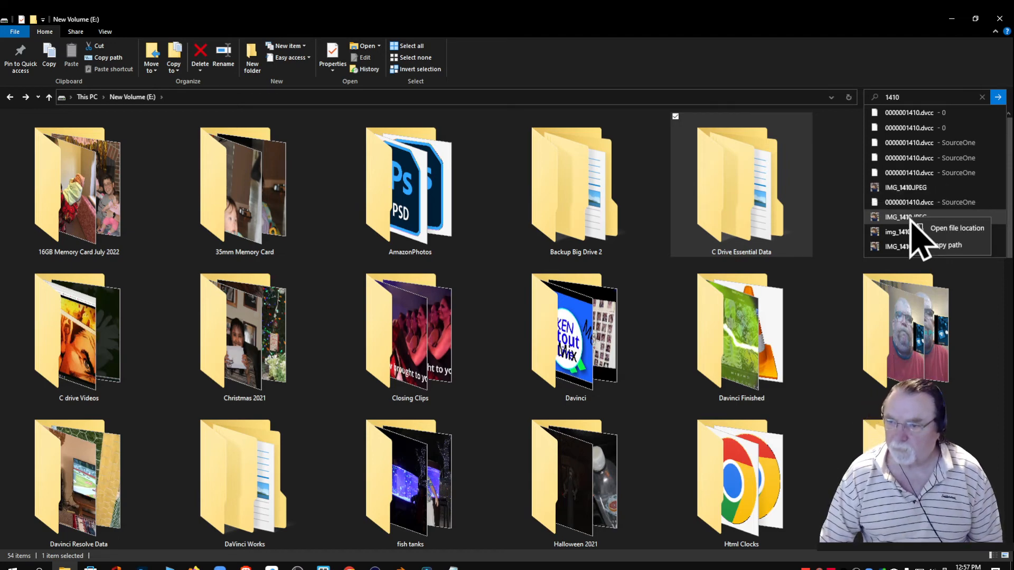
pyautogui.click(950, 231)
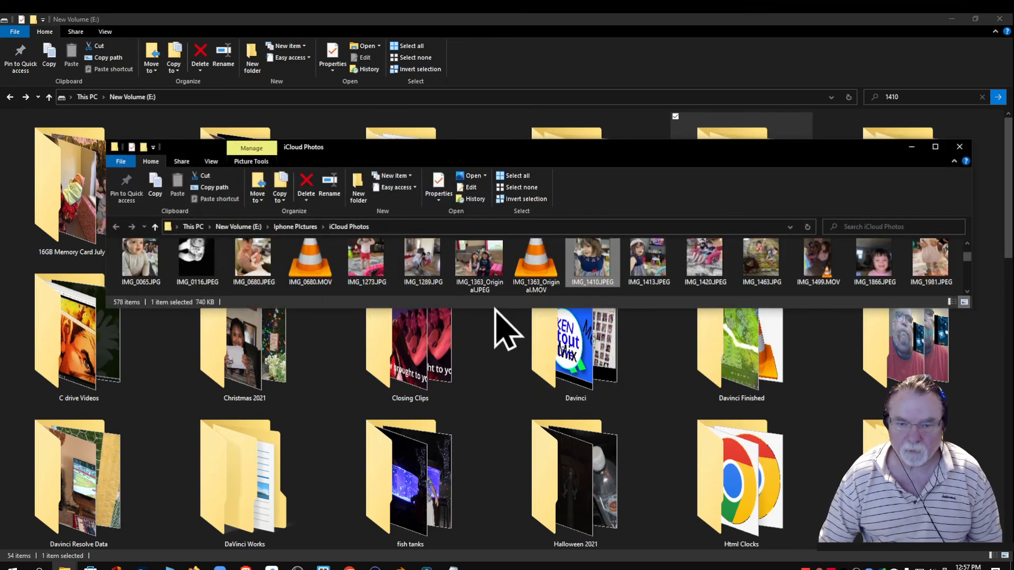
pyautogui.moveTo(493, 310); pyautogui.dragTo(478, 540)
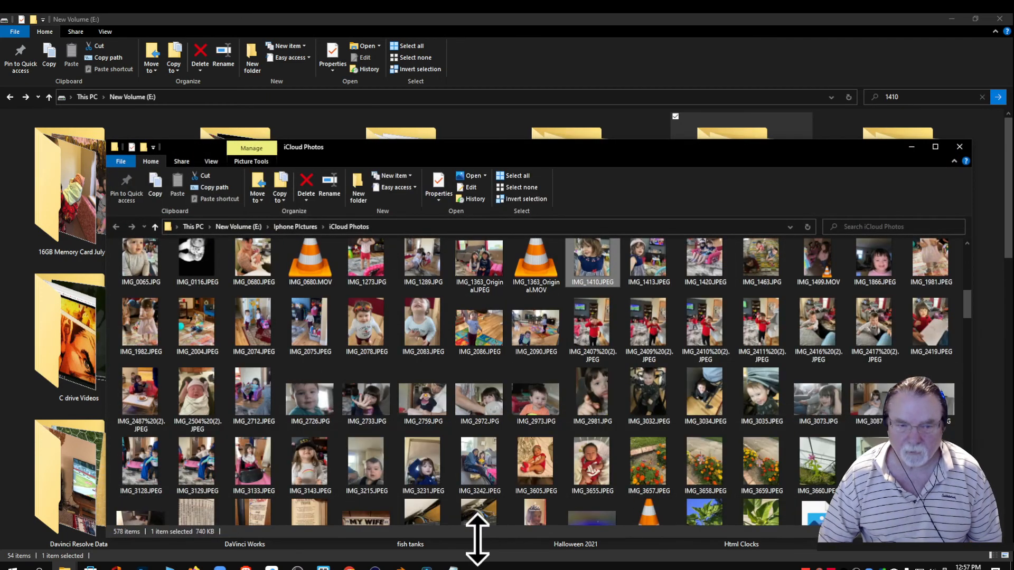
# Copy IMG_1410.JPEG from the iCloud Photos folder and close that folder window.
pyautogui.moveTo(607, 278)
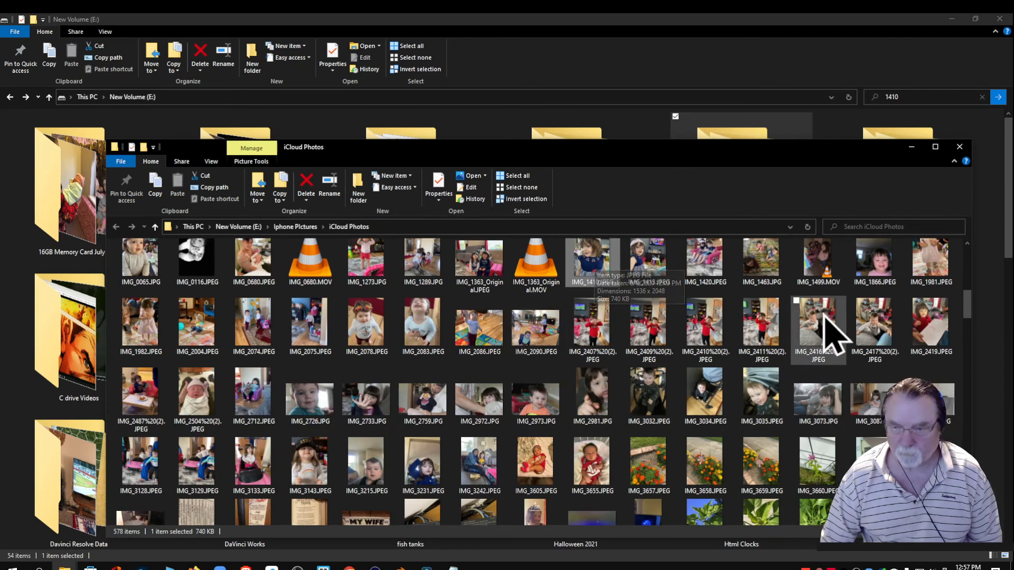
pyautogui.moveTo(870, 286)
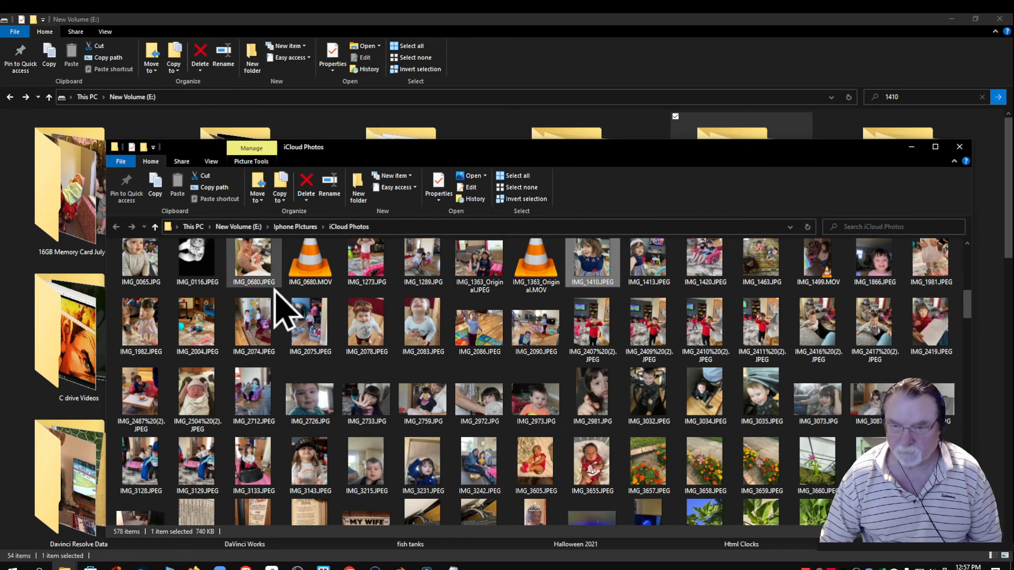
pyautogui.rightClick(588, 261)
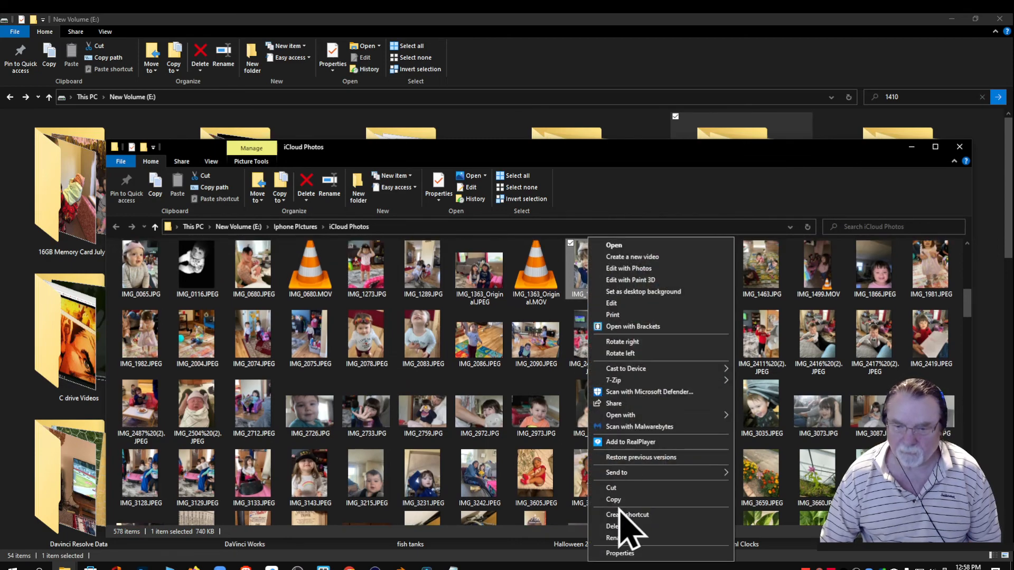
pyautogui.press('Escape')
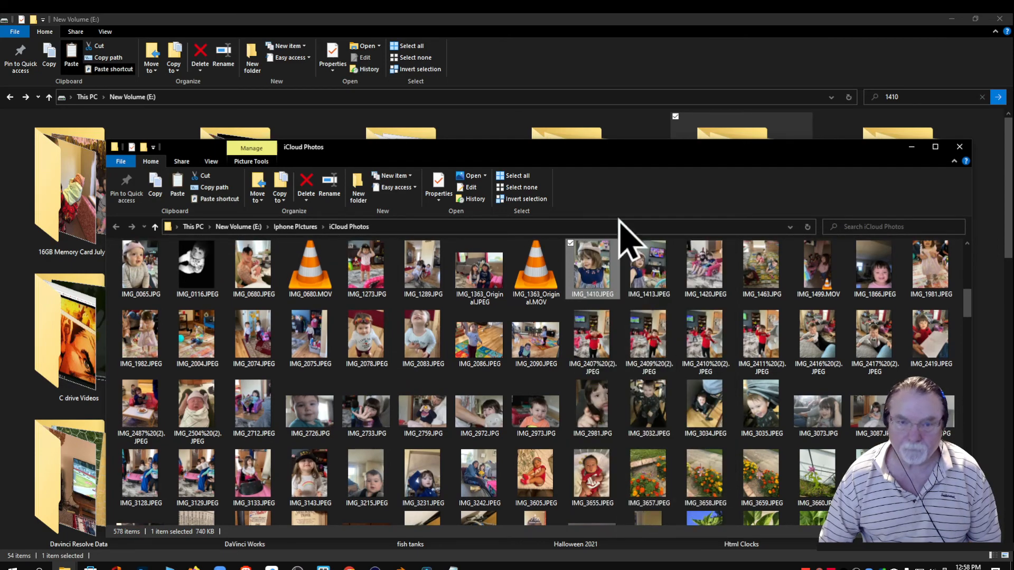
pyautogui.click(960, 147)
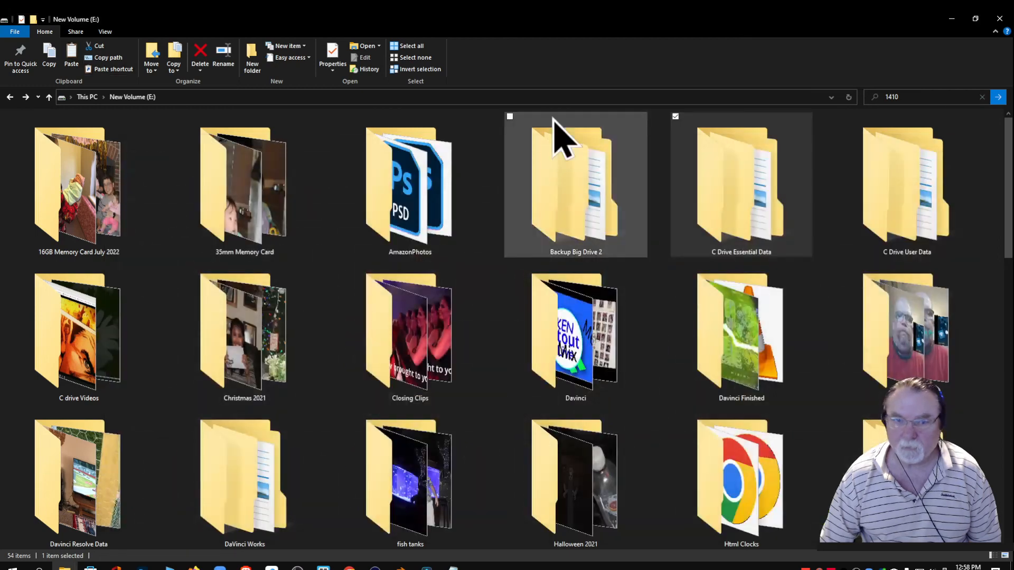
# Browse Data Drive (D:) through Users and the user's Pictures folder into Grandbabies\Grandbabies 2021.
pyautogui.click(11, 98)
pyautogui.doubleClick(203, 194)
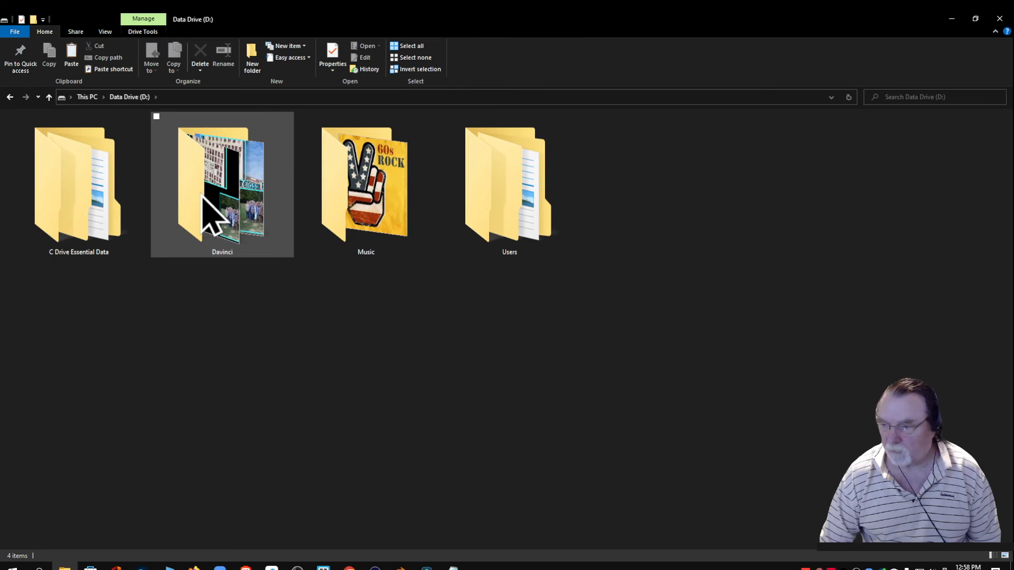
pyautogui.doubleClick(518, 190)
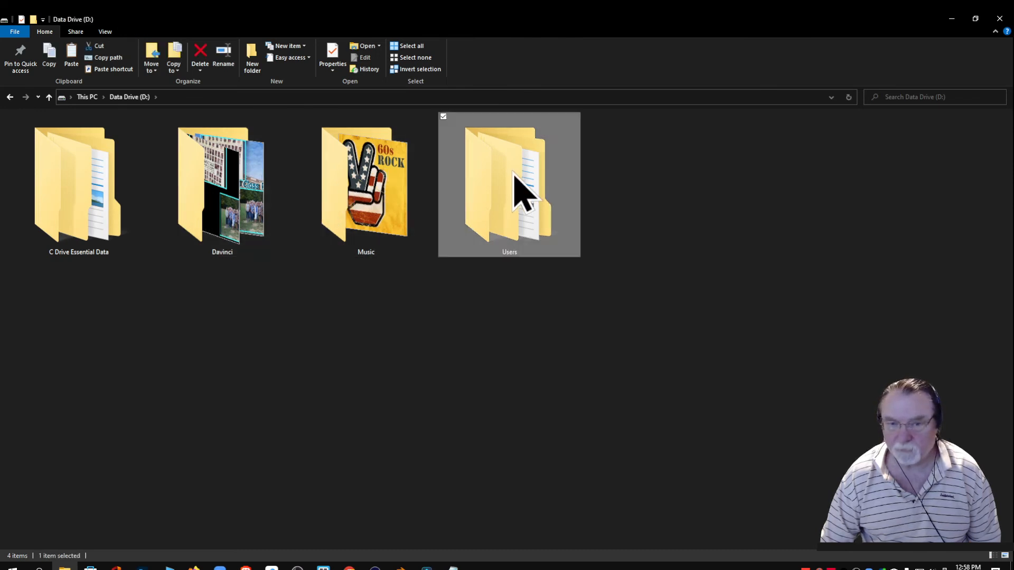
pyautogui.doubleClick(28, 132)
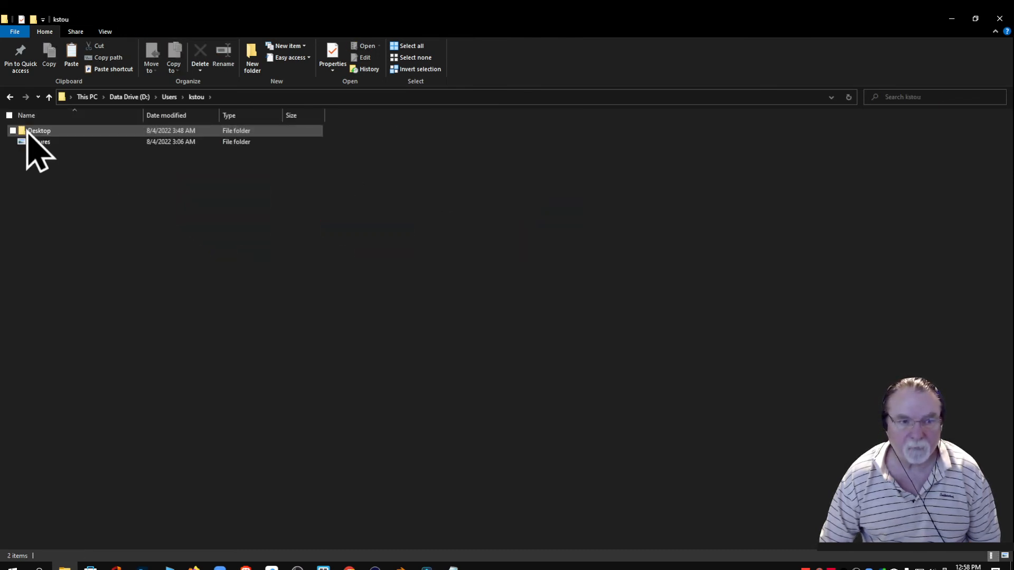
pyautogui.doubleClick(29, 141)
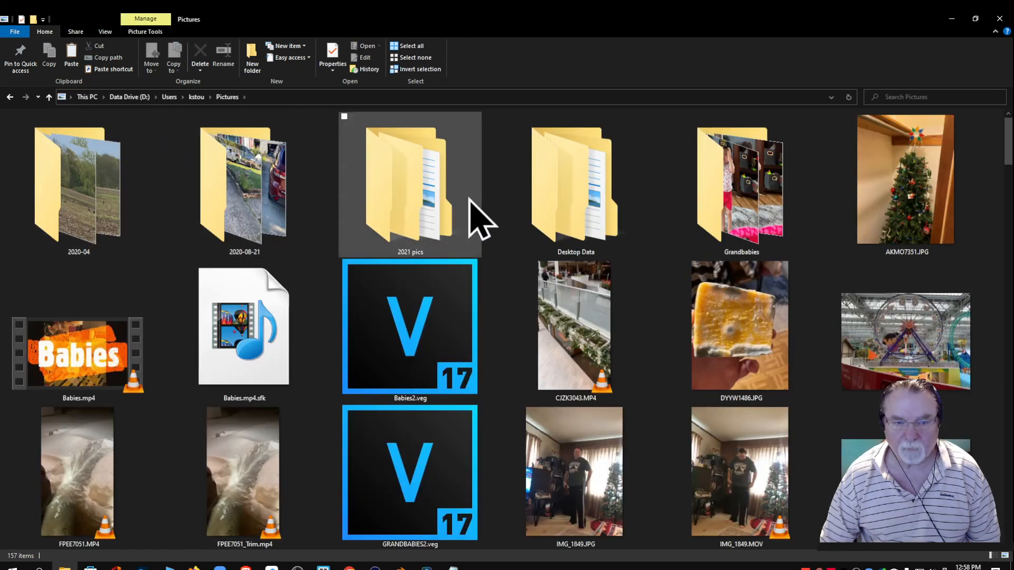
pyautogui.doubleClick(714, 169)
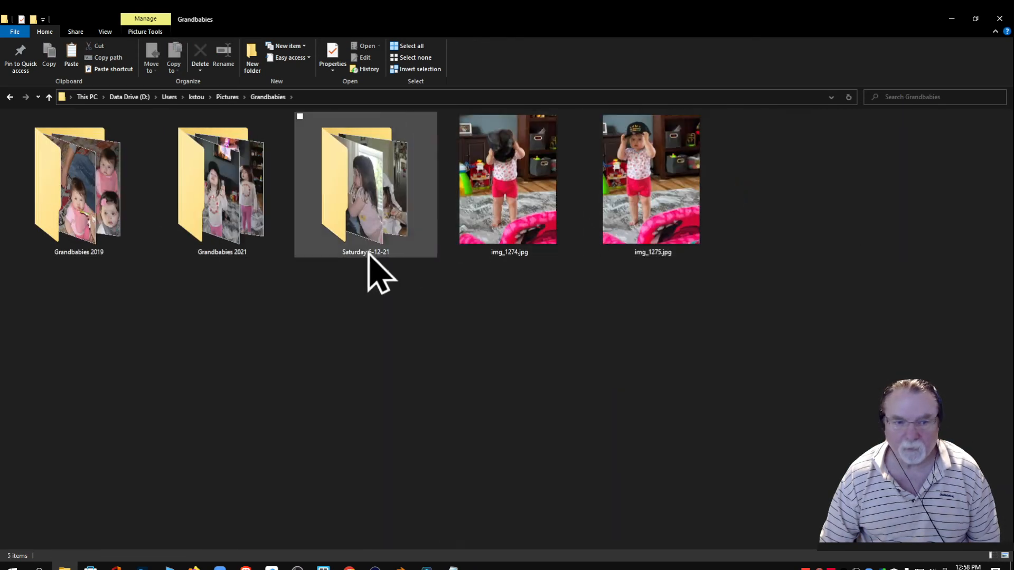
pyautogui.doubleClick(218, 195)
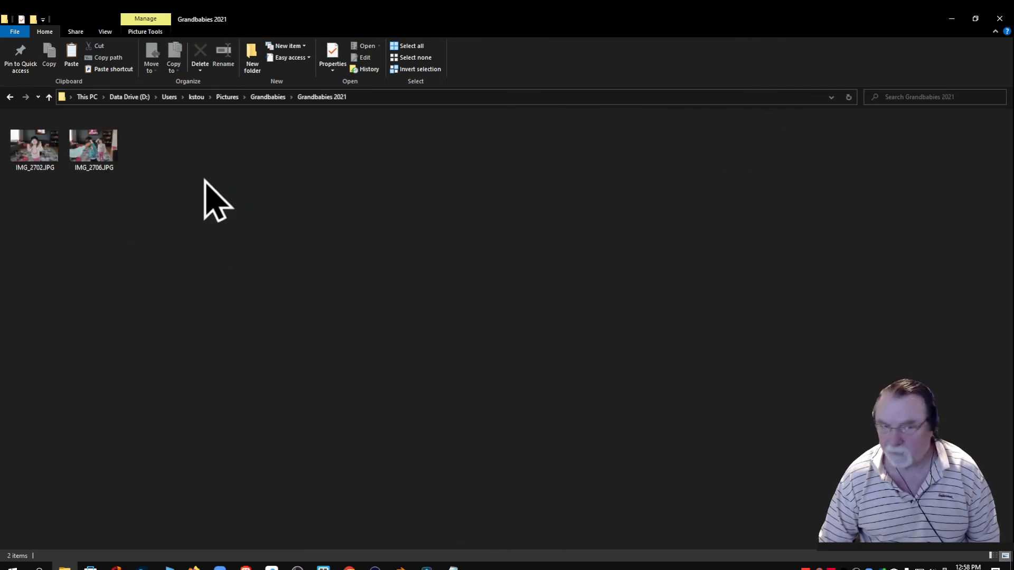
# Paste the copied IMG_1410.JPEG into the Grandbabies 2021 folder and close File Explorer to return to DaVinci Resolve.
pyautogui.rightClick(184, 153)
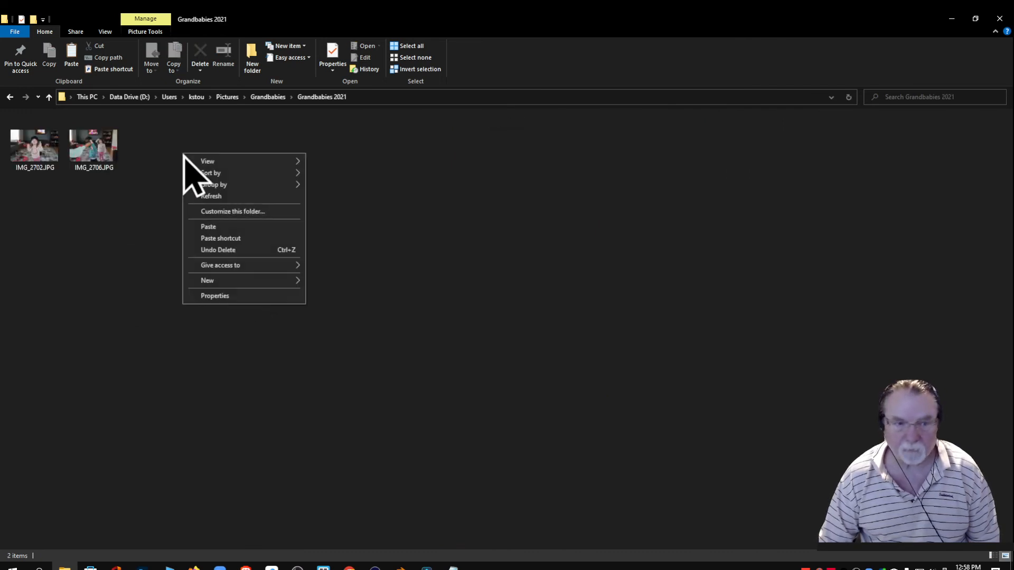
pyautogui.click(209, 227)
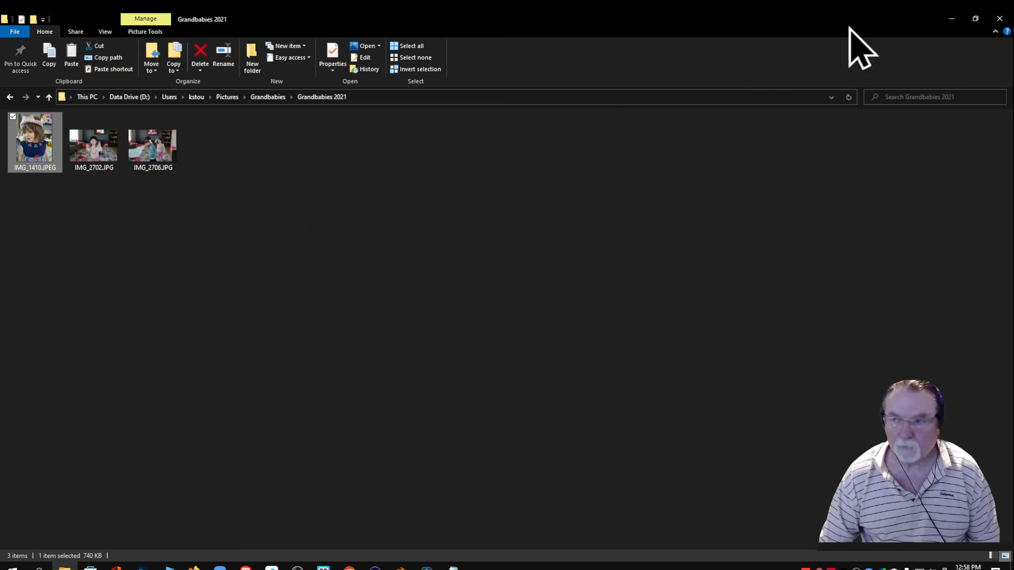
pyautogui.click(999, 19)
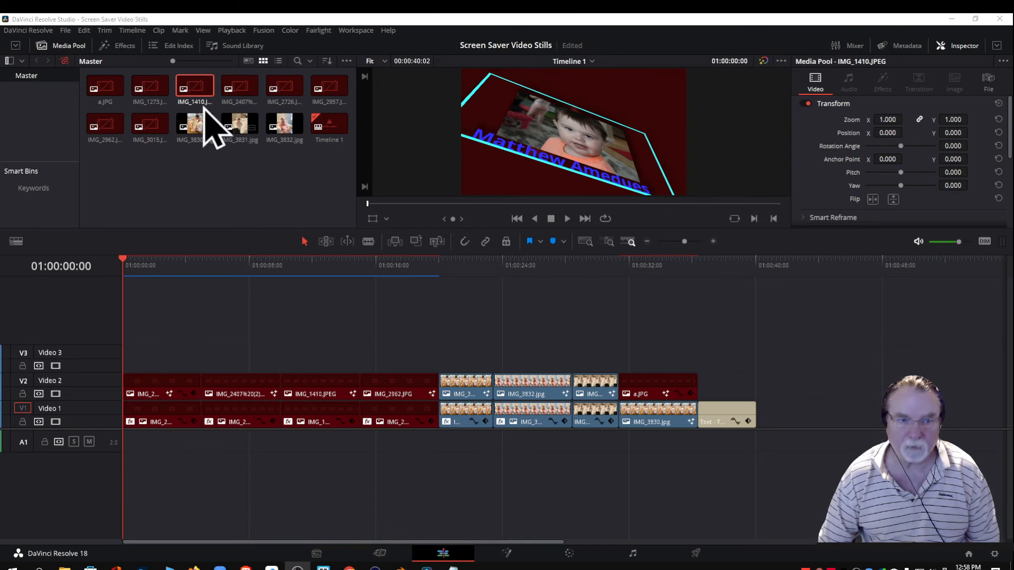
# Change the source folder of IMG_1410.JPEG by setting the destination path's drive letter to D, keeping the Grandbabies 2021 folder.
pyautogui.rightClick(183, 83)
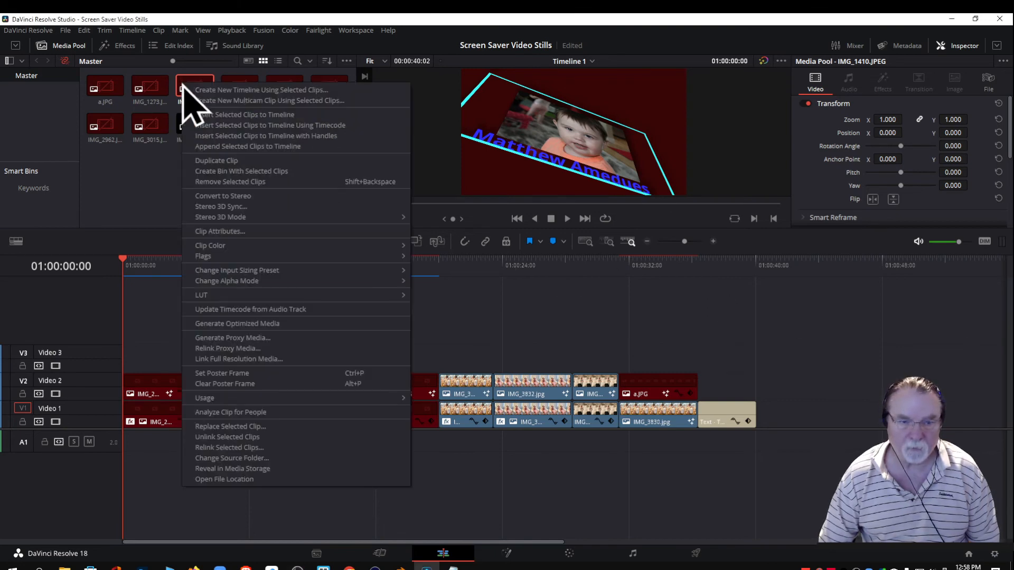
pyautogui.click(236, 459)
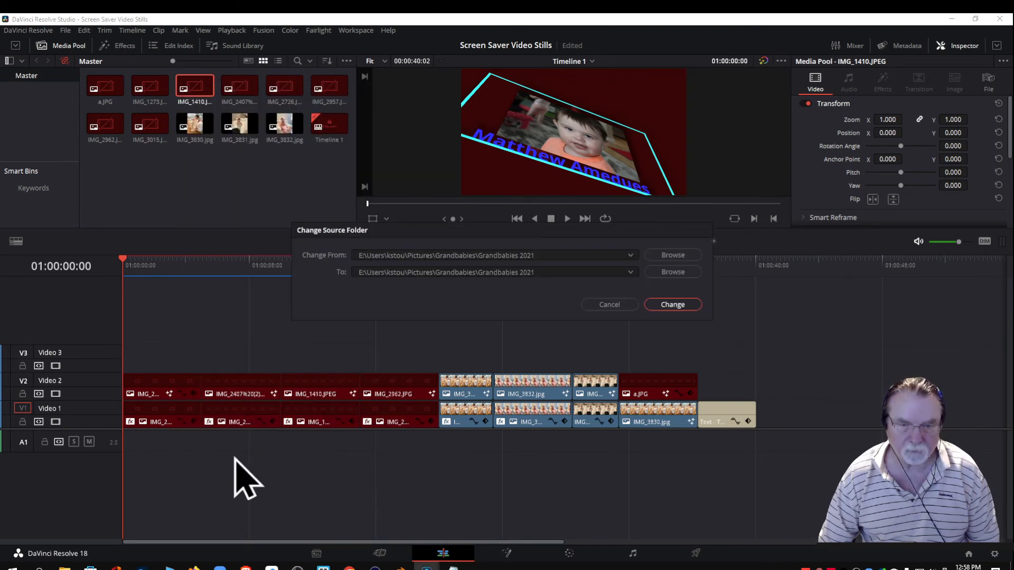
pyautogui.click(359, 272)
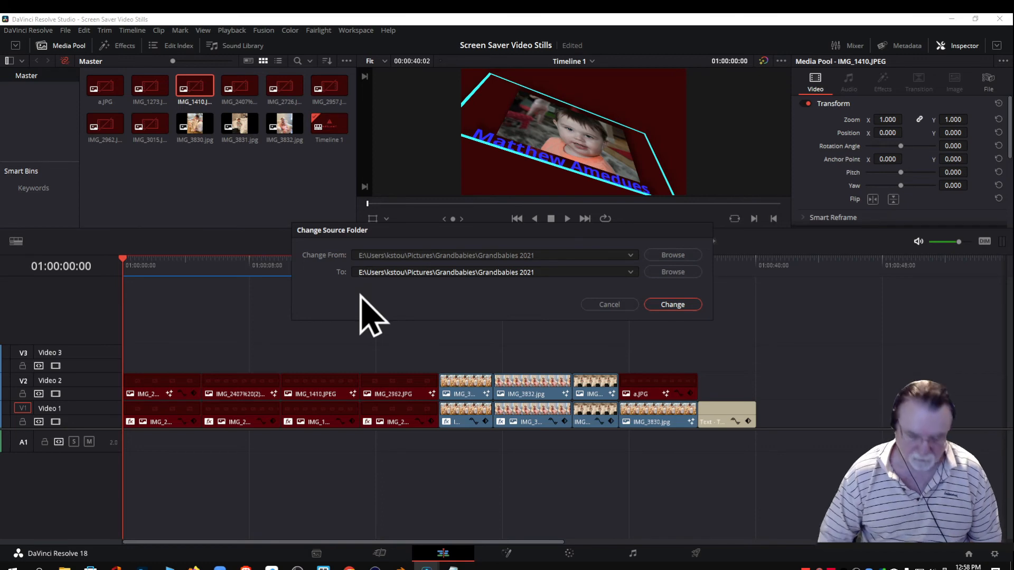
pyautogui.press('Delete')
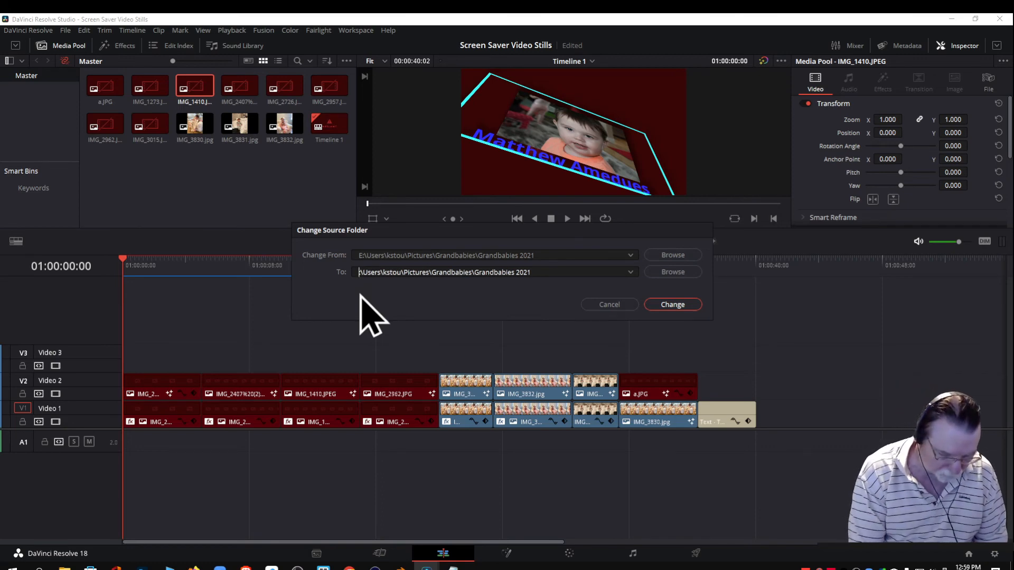
pyautogui.write('D')
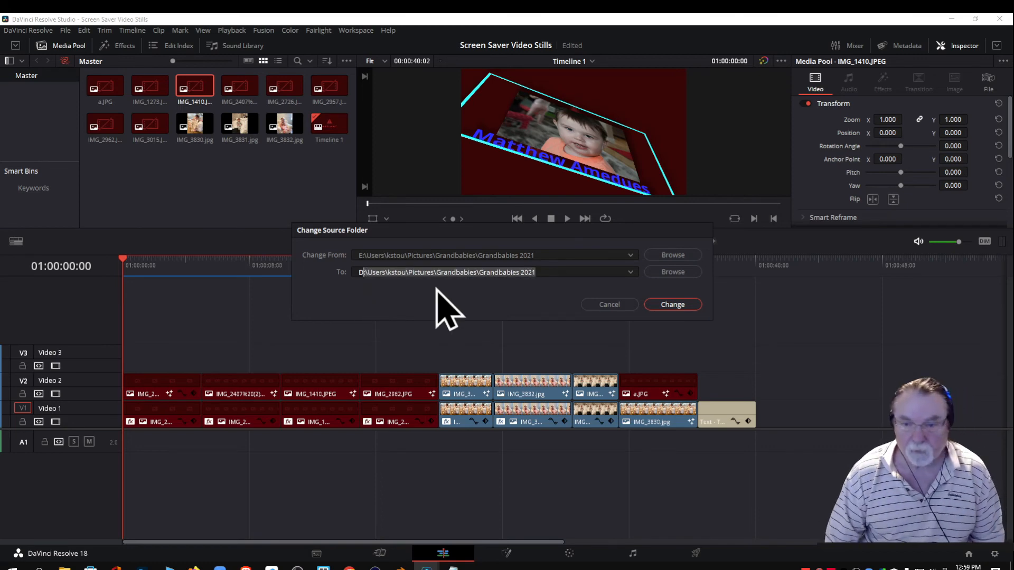
pyautogui.click(678, 303)
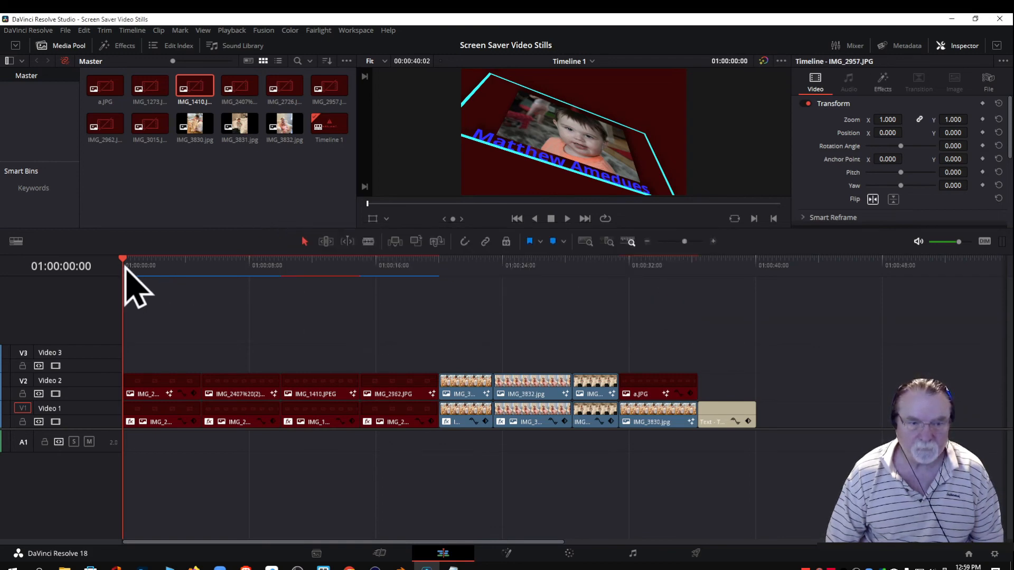
# Scrub the timeline to the IMG_1410.JPEG clip to check its picture, and return the playhead to near the timeline's start.
pyautogui.moveTo(123, 258); pyautogui.dragTo(295, 275)
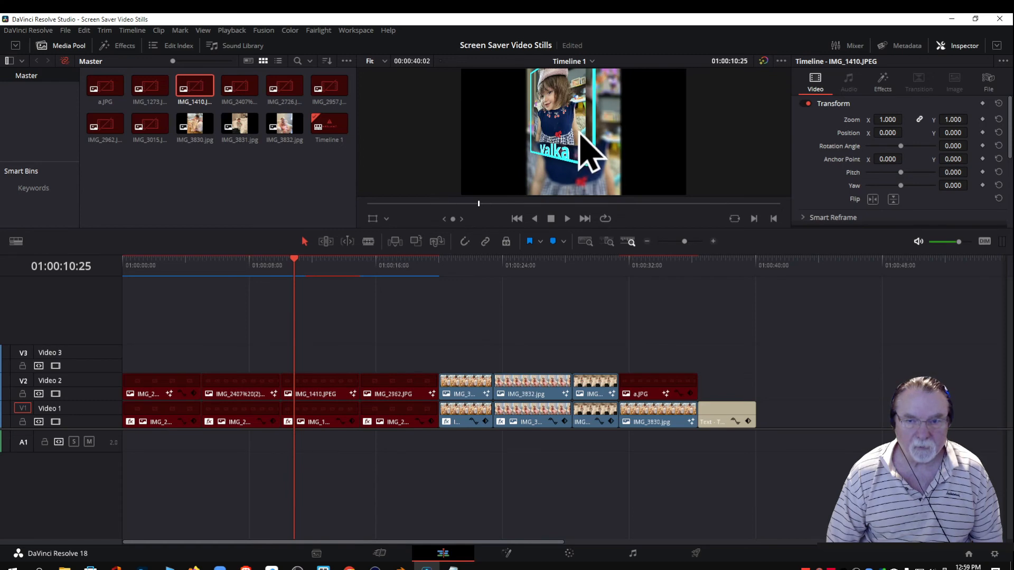
pyautogui.click(581, 154)
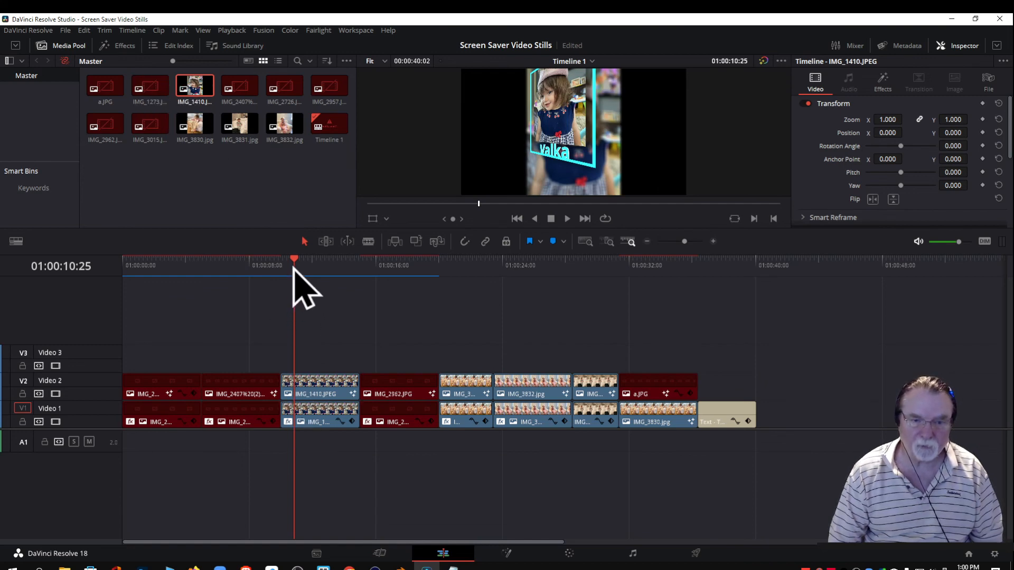
pyautogui.moveTo(294, 267); pyautogui.dragTo(127, 291)
pyautogui.rightClick(317, 129)
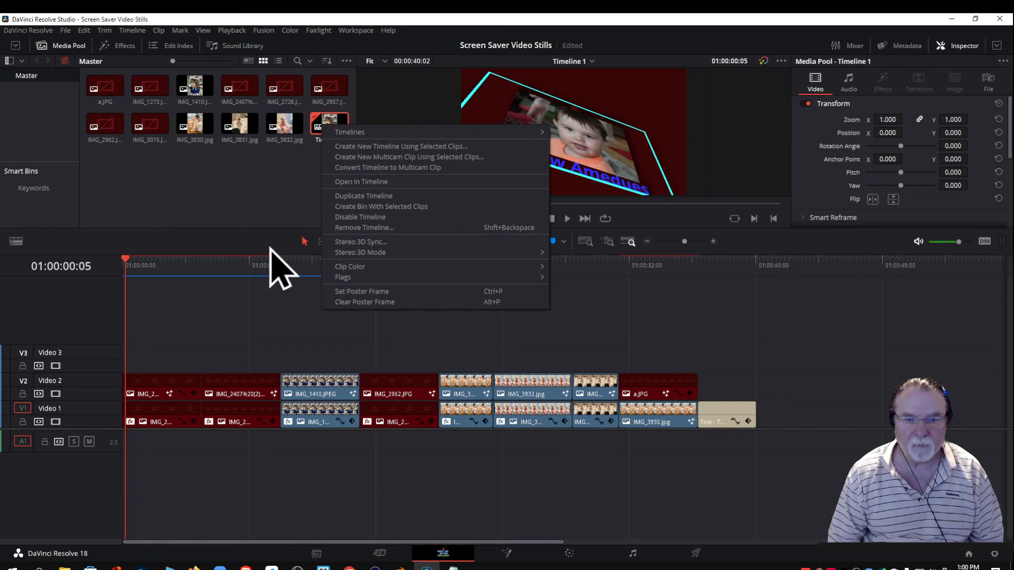
pyautogui.click(236, 202)
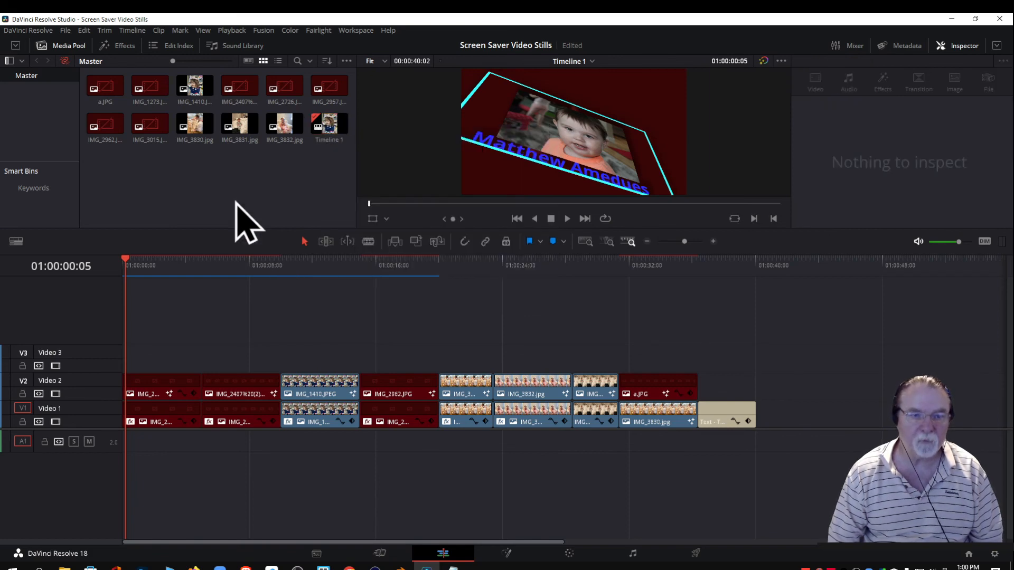